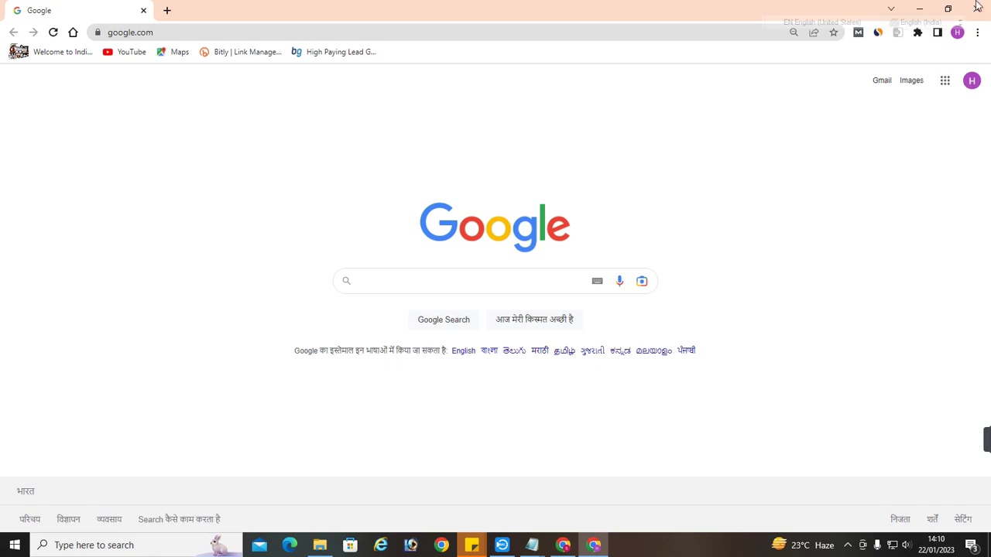
# Search Google for 'cbsnooper' in a new tab and open the cbsnooper.com home page
pyautogui.click(164, 10)
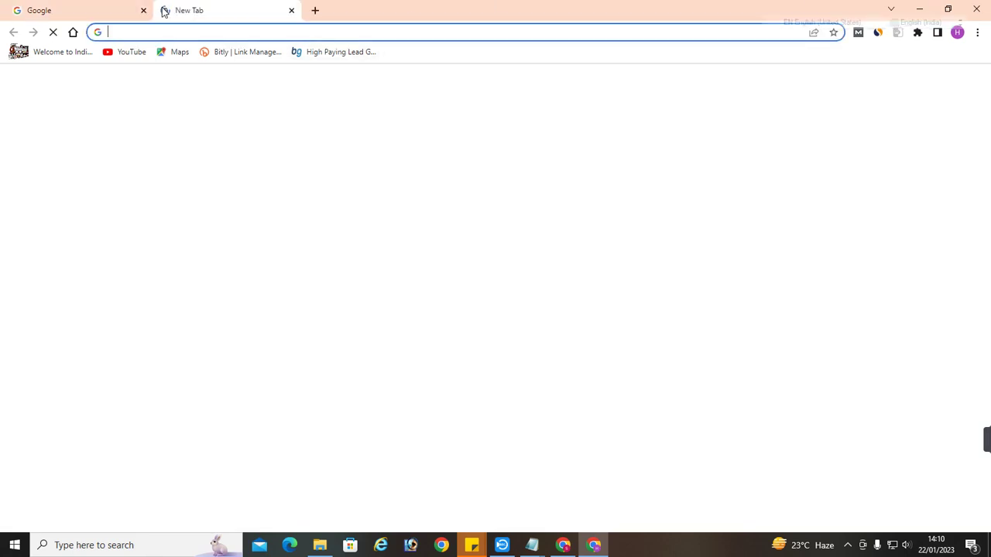
pyautogui.write('cbsn')
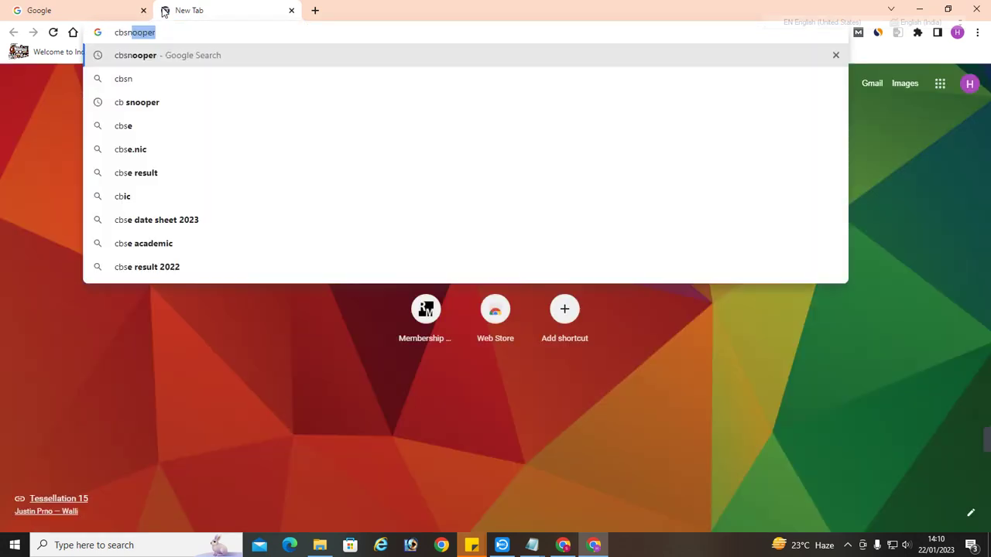
pyautogui.write('o')
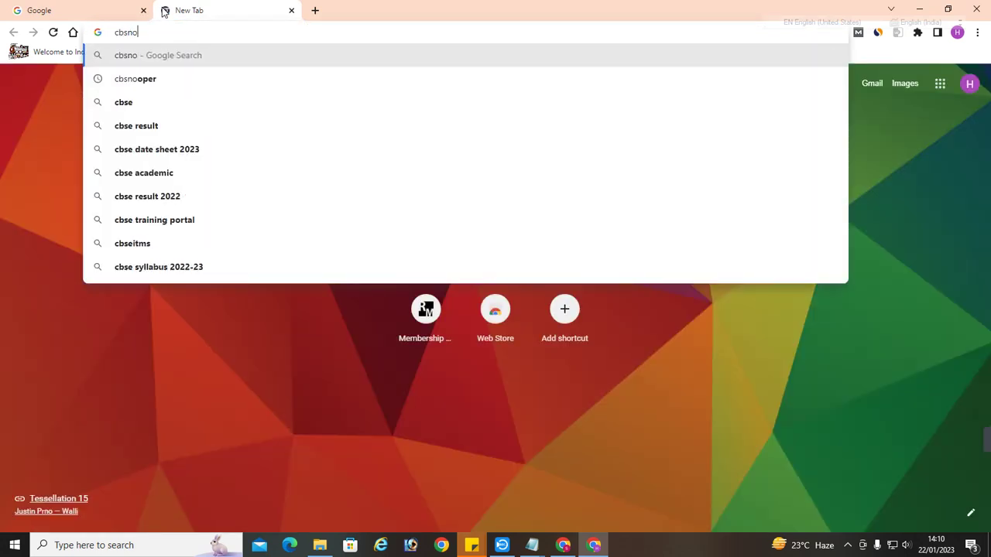
pyautogui.press('Down')
pyautogui.press('Return')
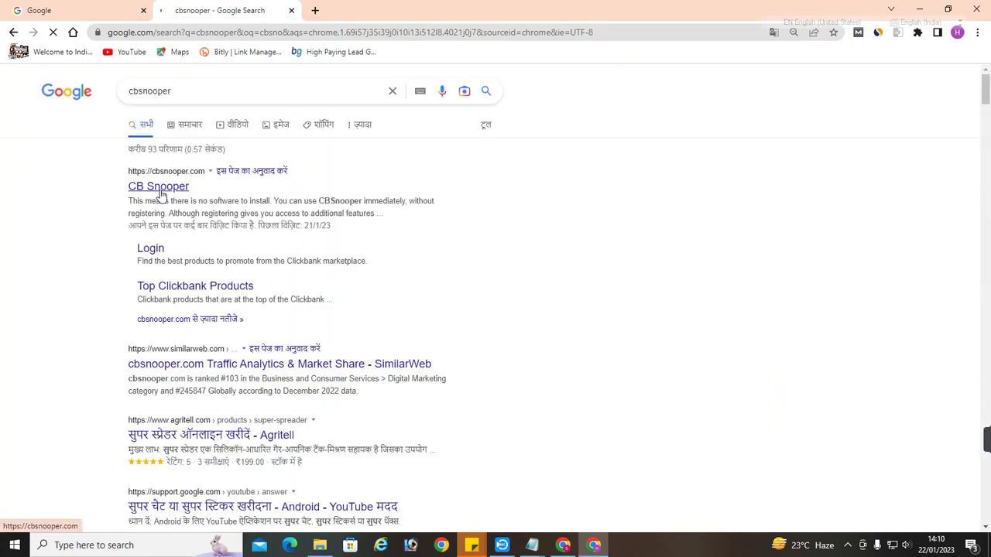
pyautogui.click(161, 192)
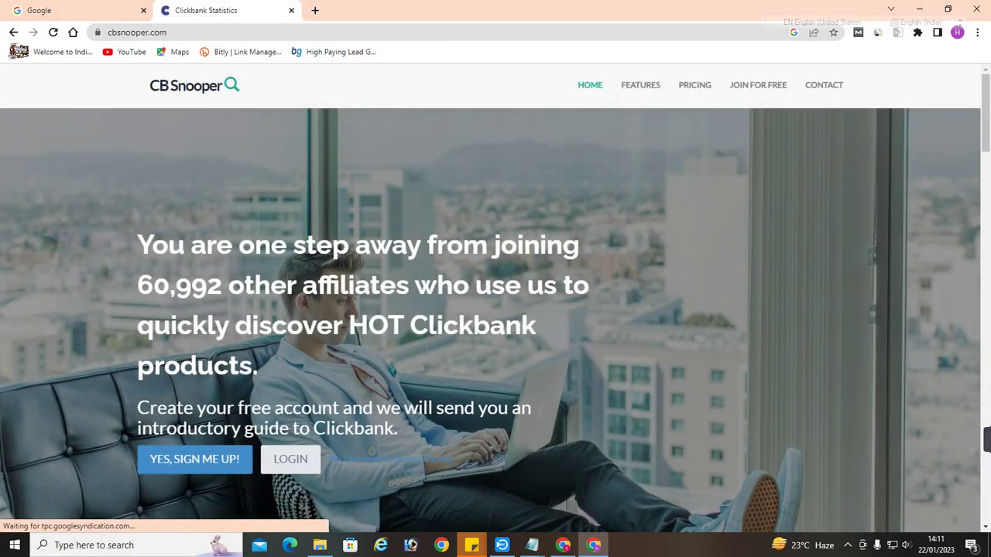
# Sign in to CB Snooper with the saved credentials and highlight the Top 5 ClickBank Products list
pyautogui.click(290, 460)
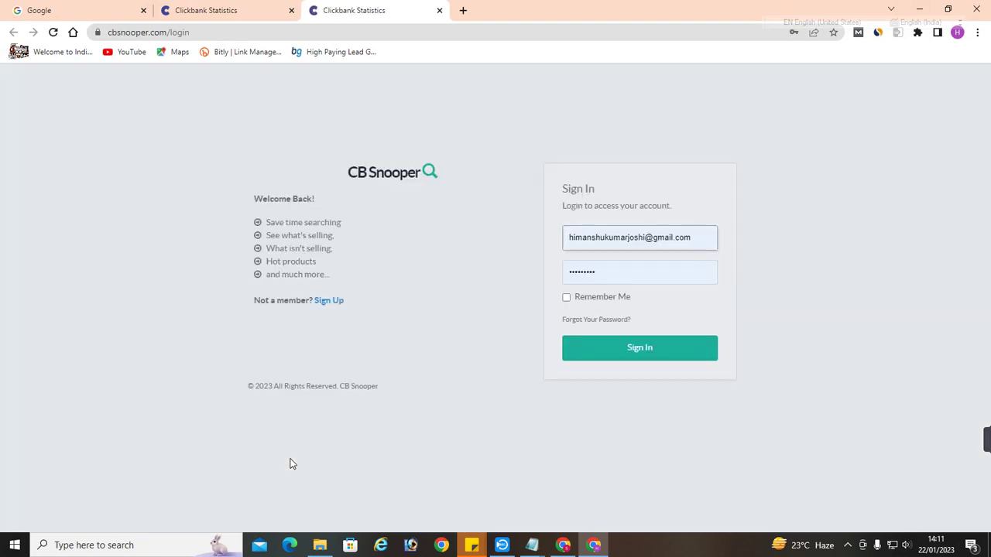
pyautogui.click(644, 349)
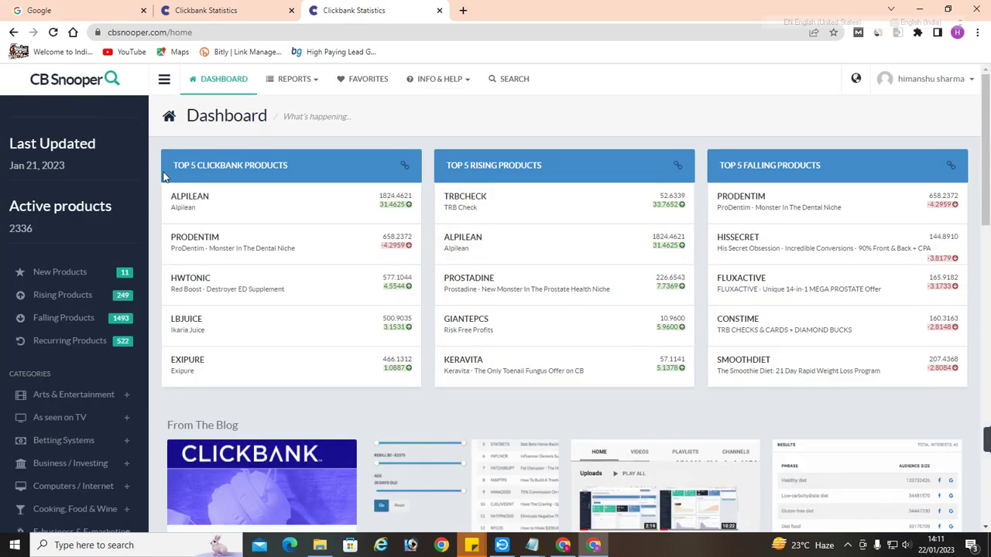
pyautogui.moveTo(167, 163); pyautogui.dragTo(267, 166)
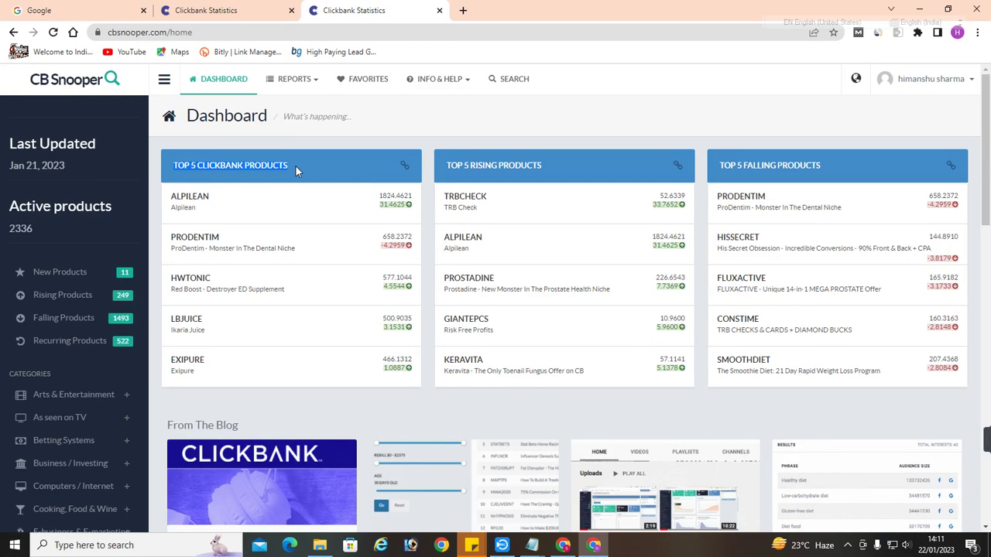
pyautogui.moveTo(295, 165); pyautogui.dragTo(389, 164)
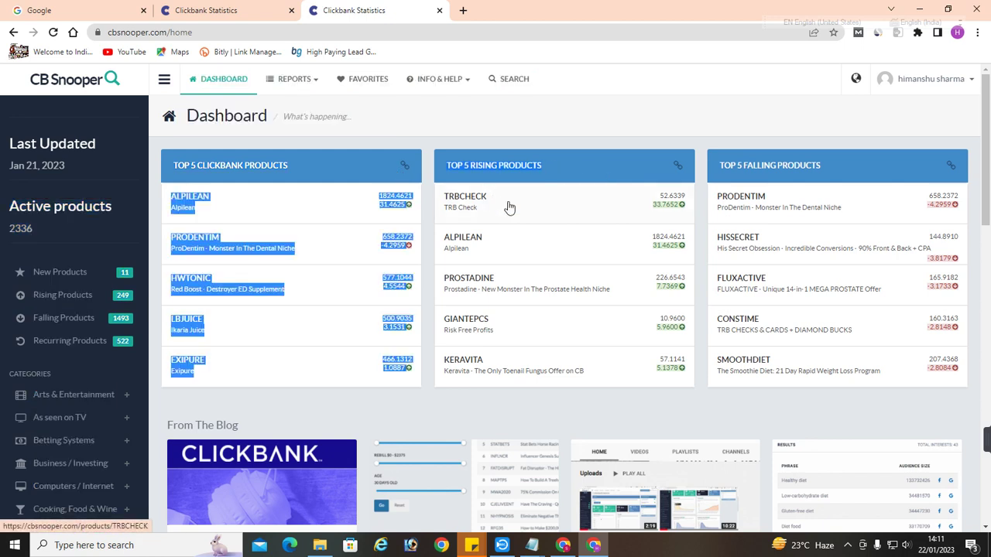
pyautogui.click(752, 165)
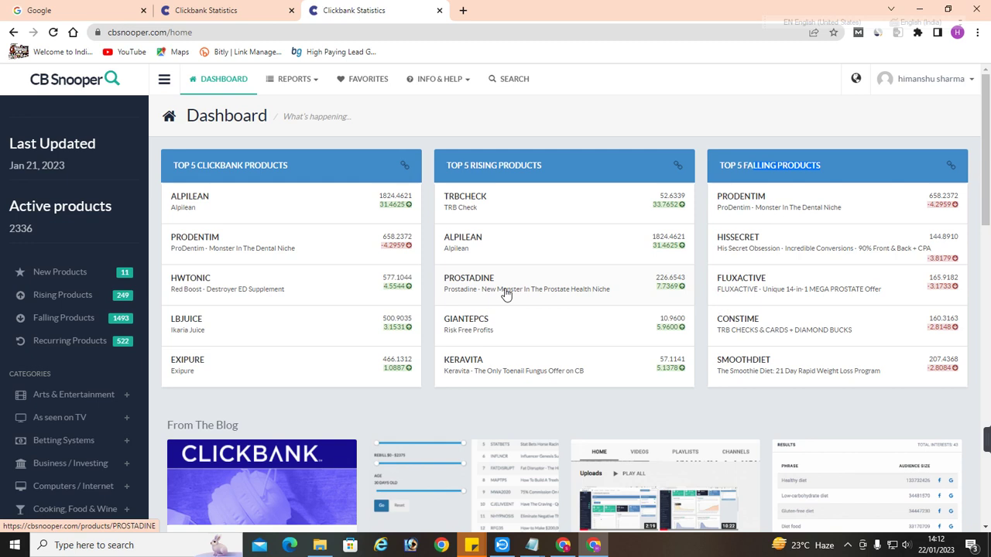
# Search Google for 'clickbank' in another new tab and open the ClickBank home page
pyautogui.click(463, 10)
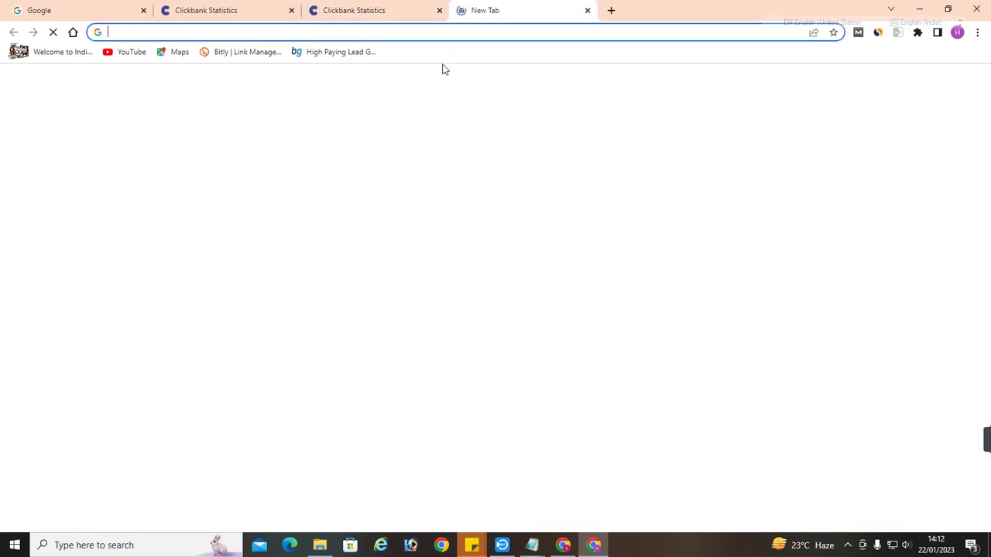
pyautogui.write('clic')
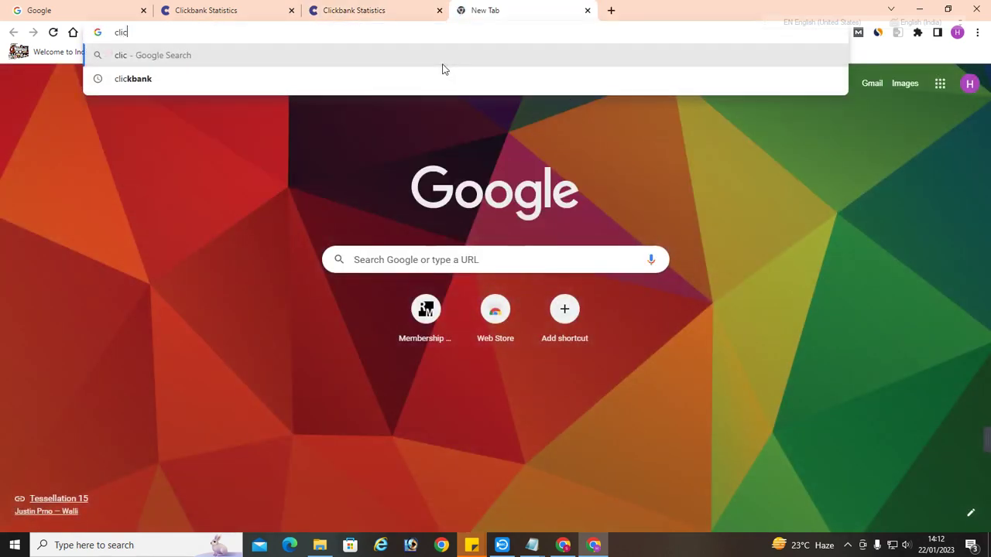
pyautogui.write('kbank')
pyautogui.press('Return')
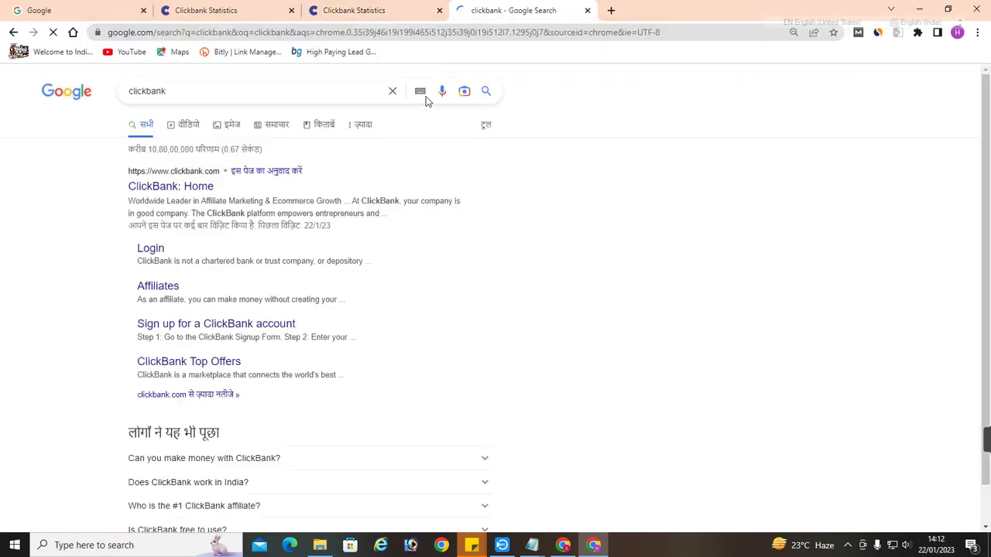
pyautogui.click(189, 191)
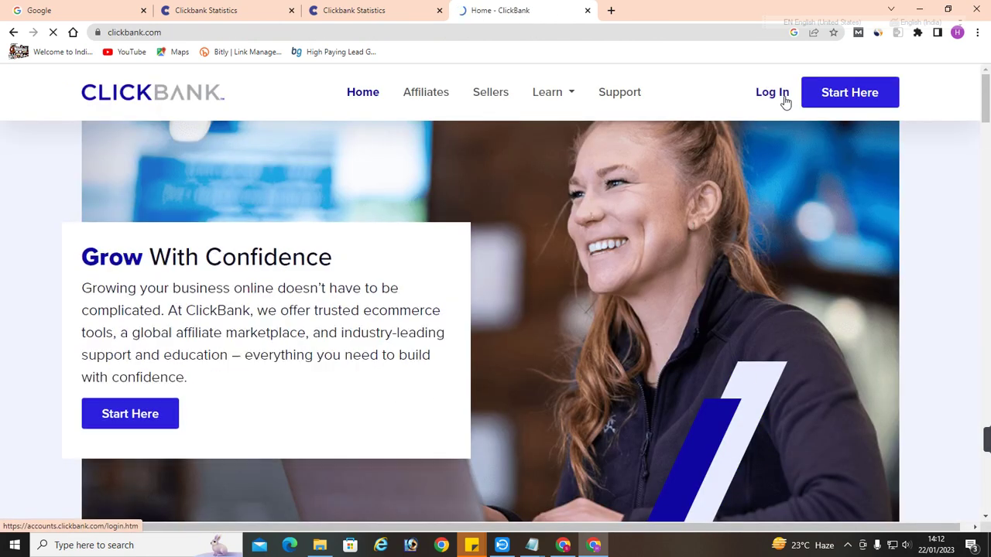
# Log in to ClickBank with the saved credentials and open the Affiliate Marketplace
pyautogui.click(784, 99)
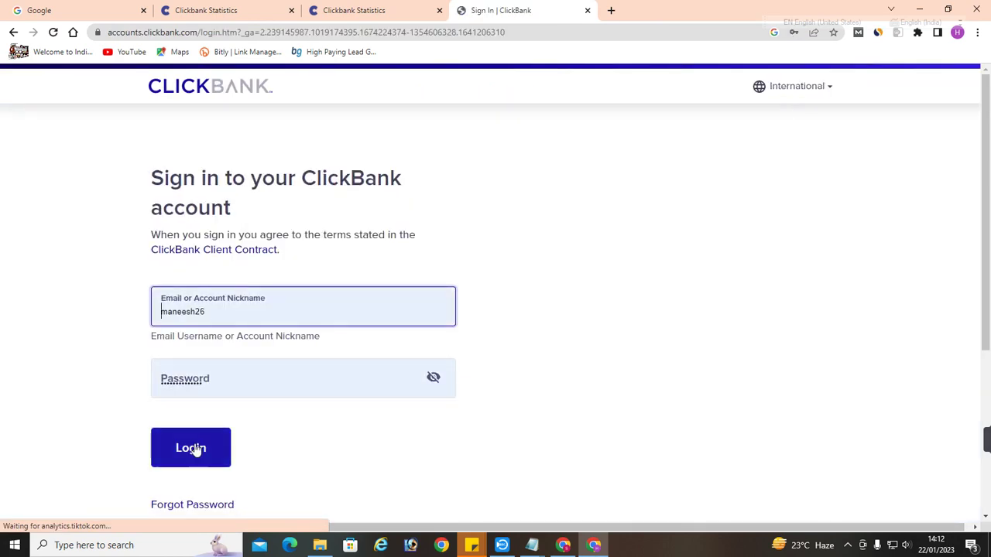
pyautogui.click(193, 446)
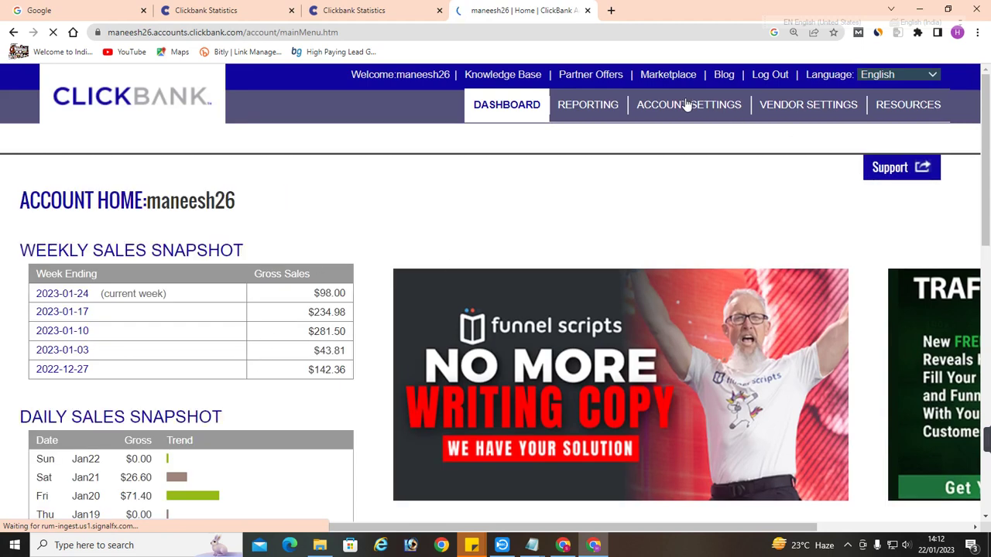
pyautogui.click(669, 75)
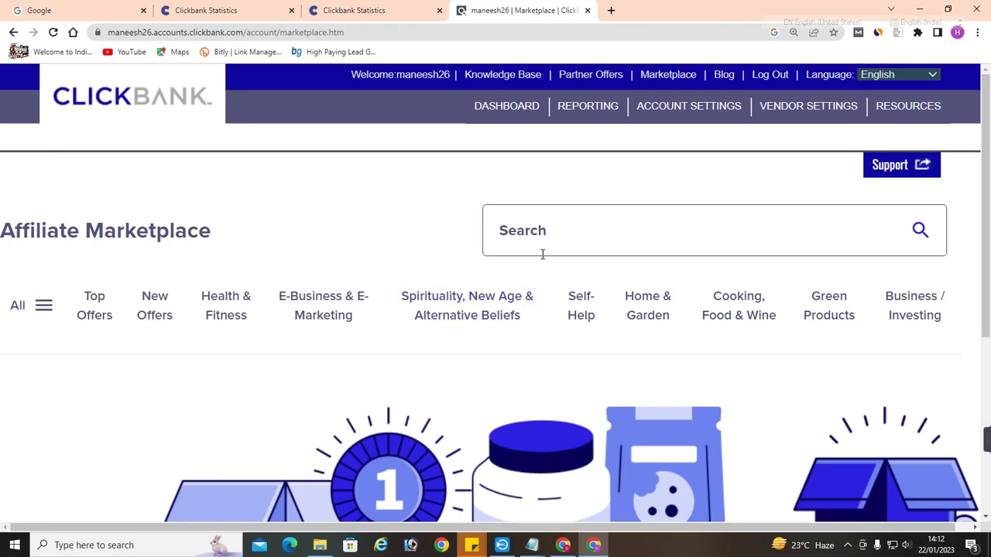
# Show the marketplace's Top Offers and compare them against the CB Snooper dashboard
pyautogui.click(922, 231)
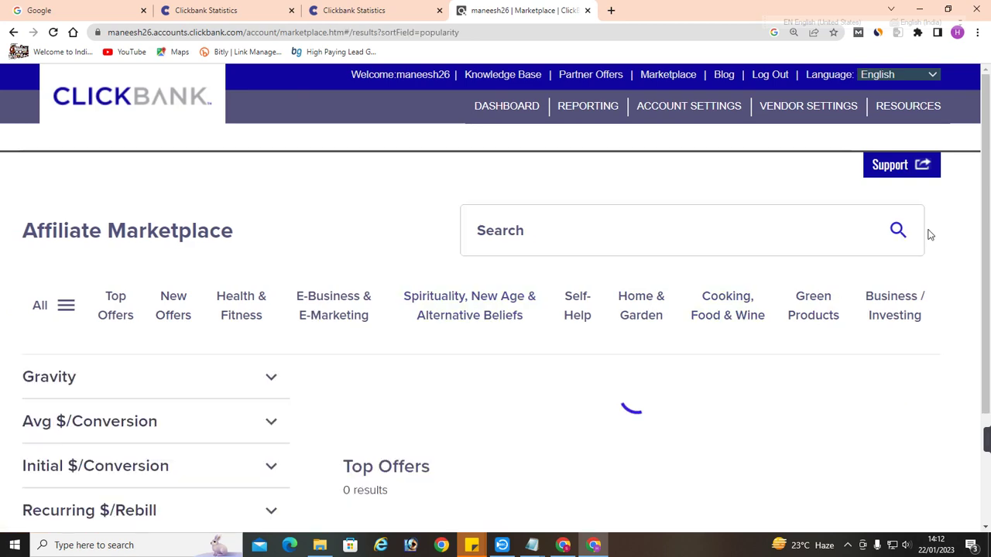
pyautogui.scroll(-3, 526, 280)
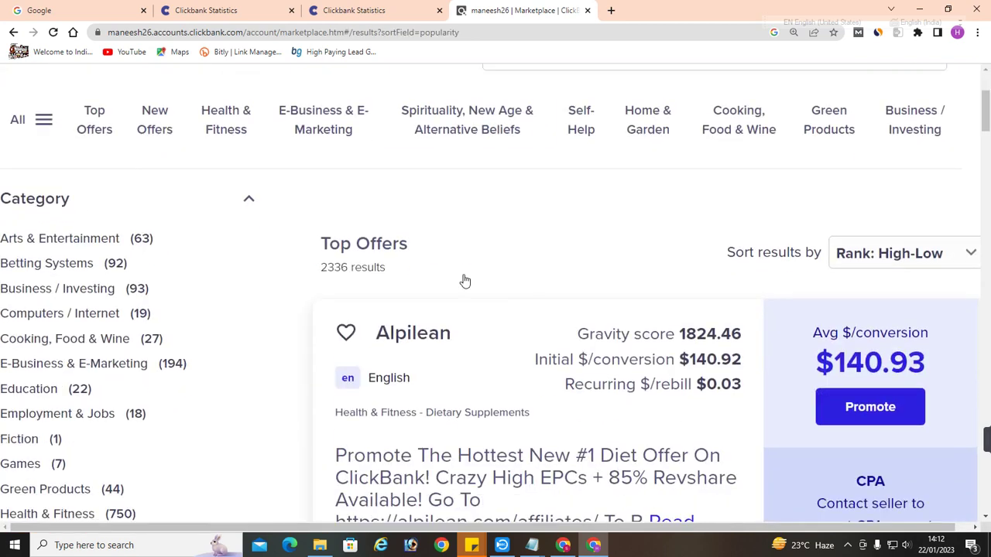
pyautogui.moveTo(319, 242); pyautogui.dragTo(413, 250)
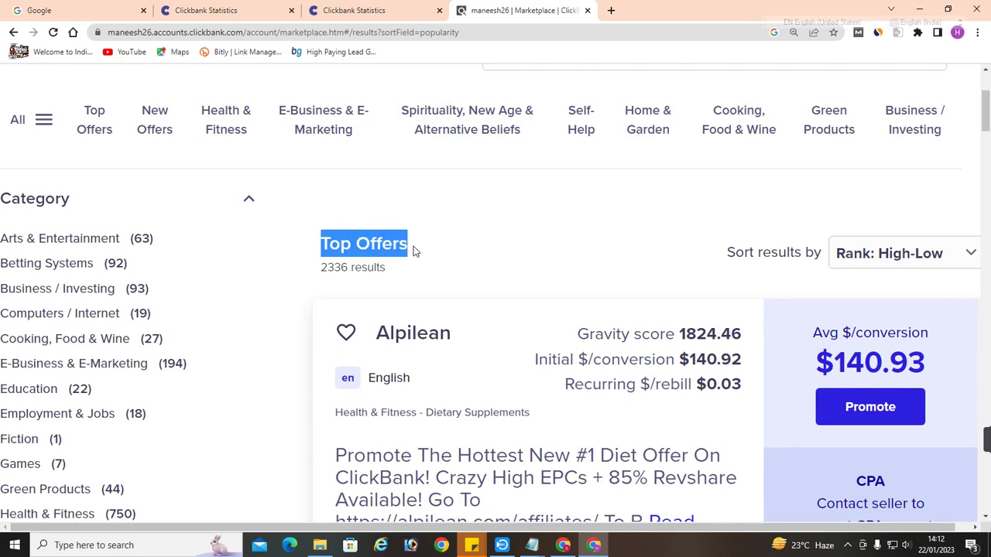
pyautogui.scroll(-1, 412, 250)
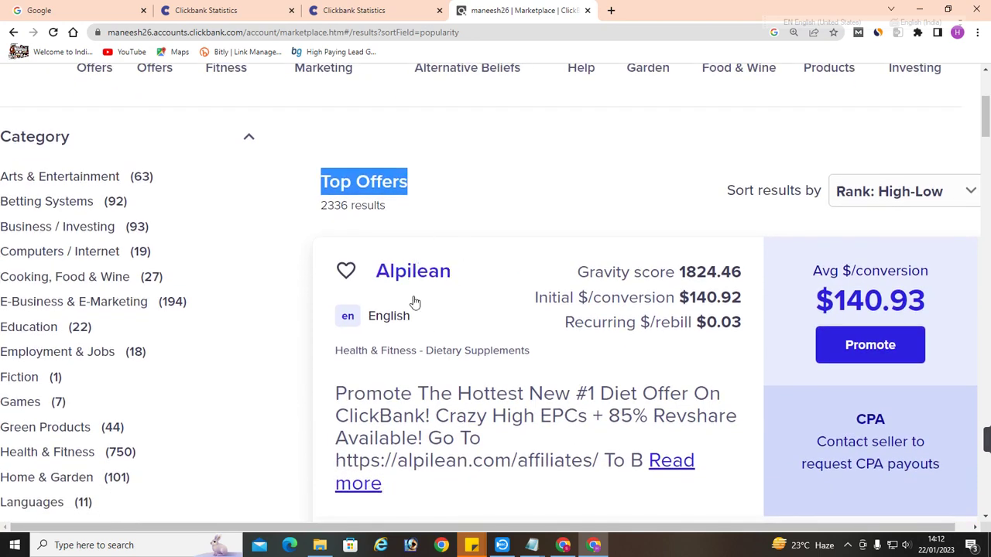
pyautogui.click(387, 11)
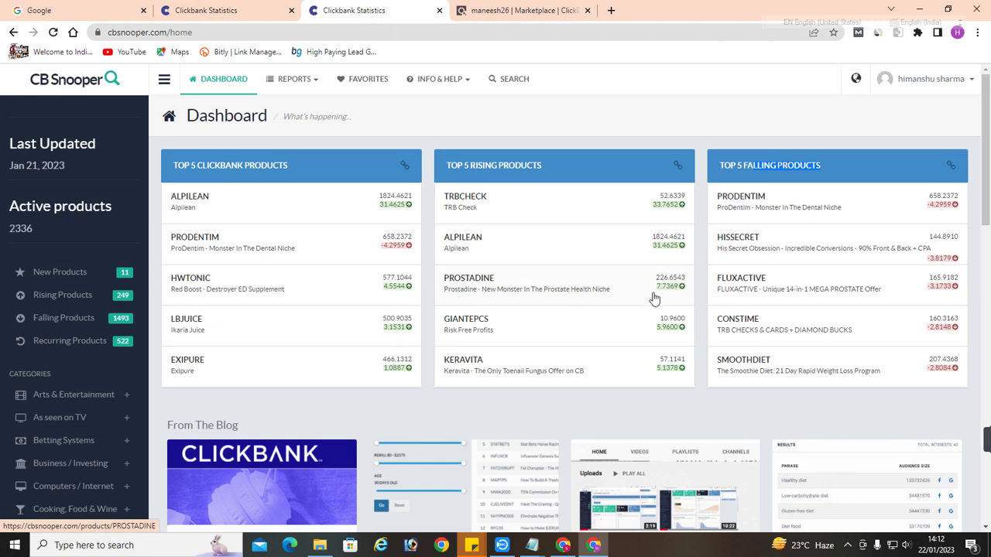
pyautogui.click(515, 10)
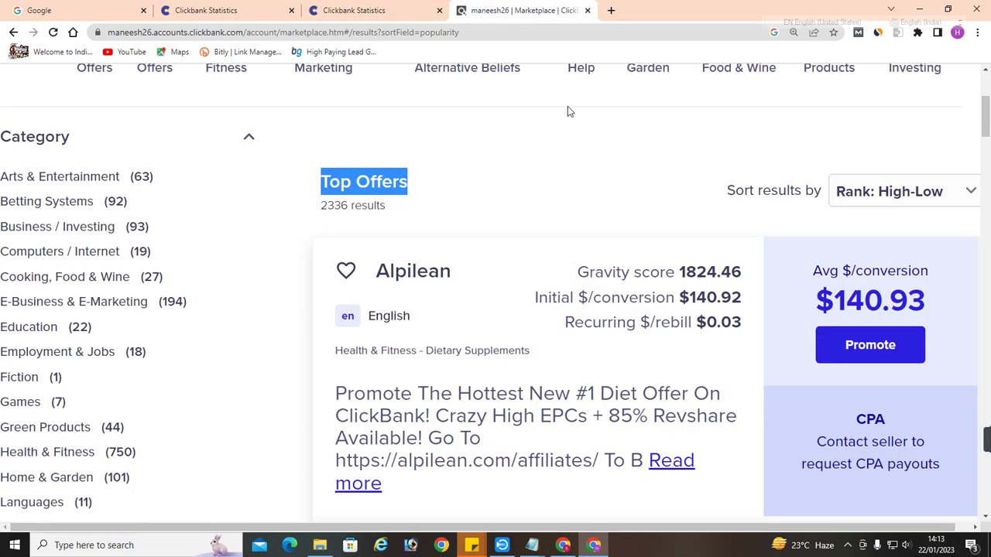
pyautogui.scroll(-3, 568, 111)
pyautogui.scroll(2, 624, 187)
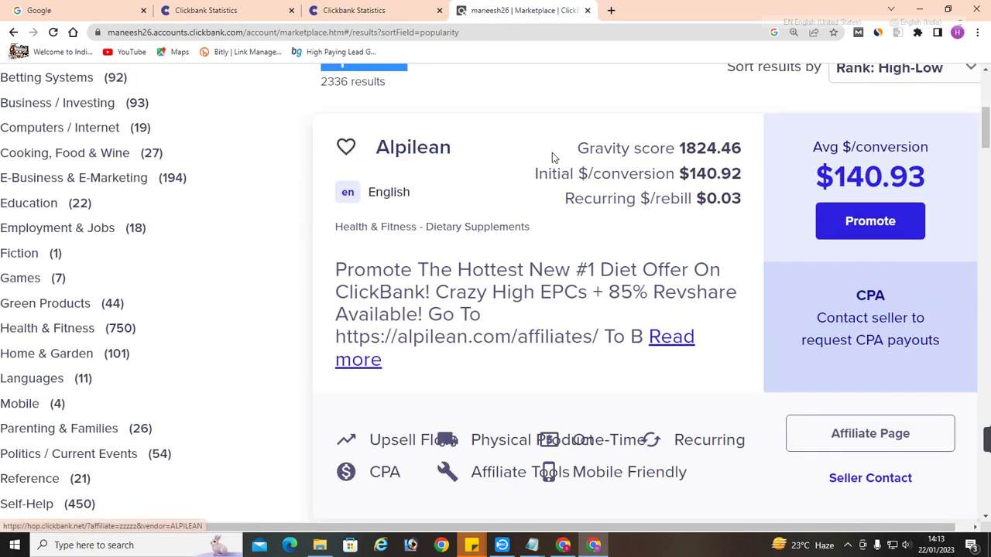
pyautogui.scroll(-3, 552, 152)
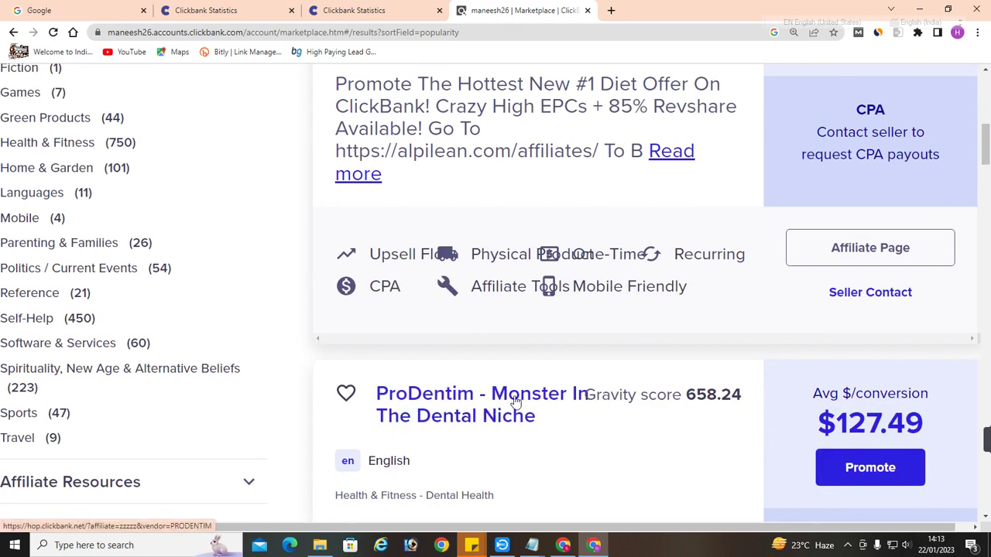
pyautogui.click(224, 10)
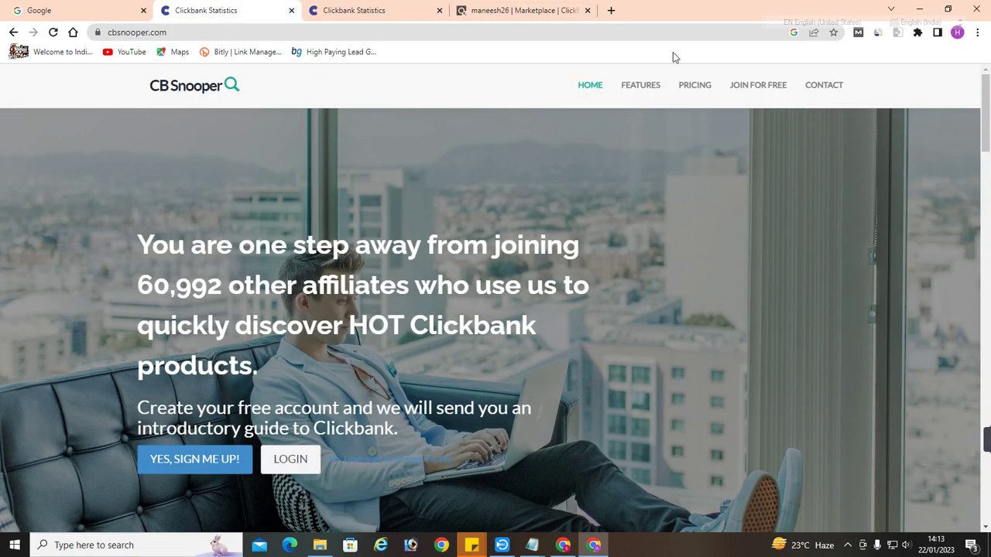
pyautogui.click(410, 10)
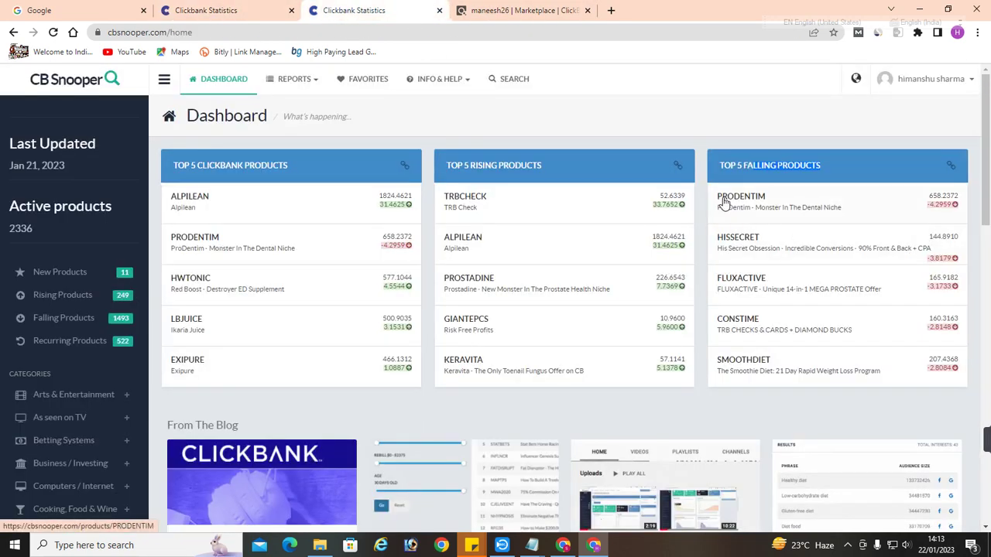
pyautogui.moveTo(723, 201); pyautogui.dragTo(883, 215)
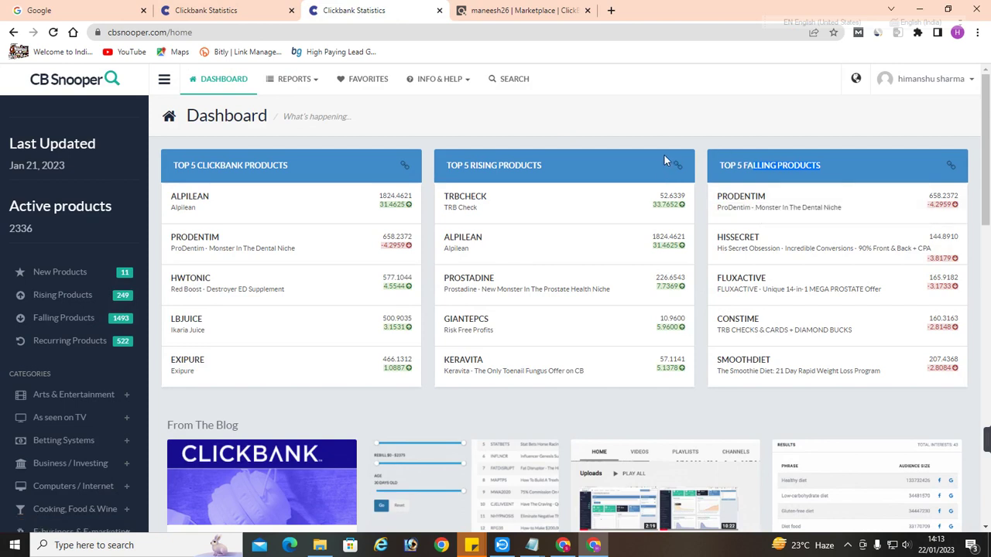
# Zoom the marketplace out and open Alpilean's Affiliate Page from Top Offers
pyautogui.click(468, 9)
pyautogui.scroll(-3, 581, 257)
pyautogui.scroll(-5, 581, 257)
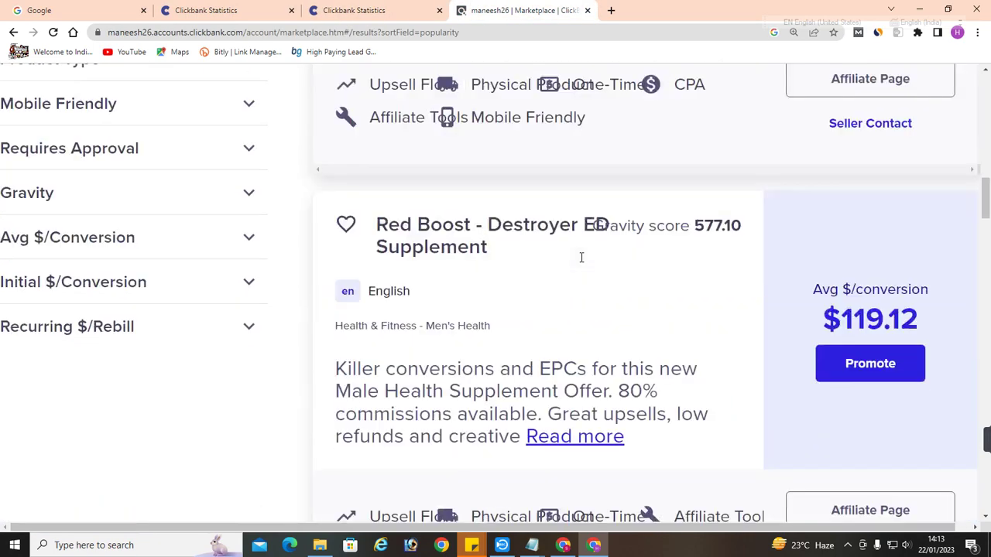
pyautogui.scroll(8, 550, 274)
pyautogui.scroll(-2, 515, 263)
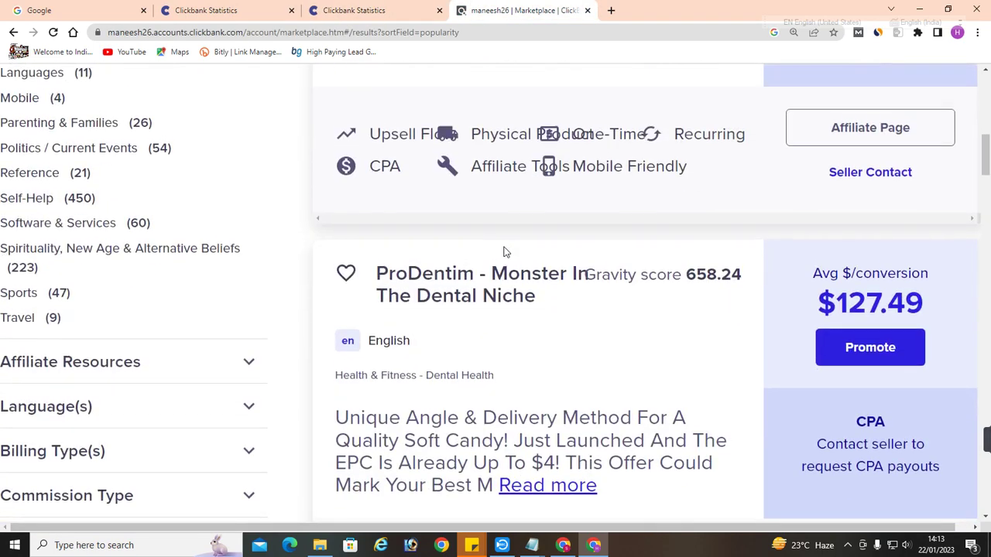
pyautogui.scroll(5, 504, 250)
pyautogui.hotkey('ctrl', '-')
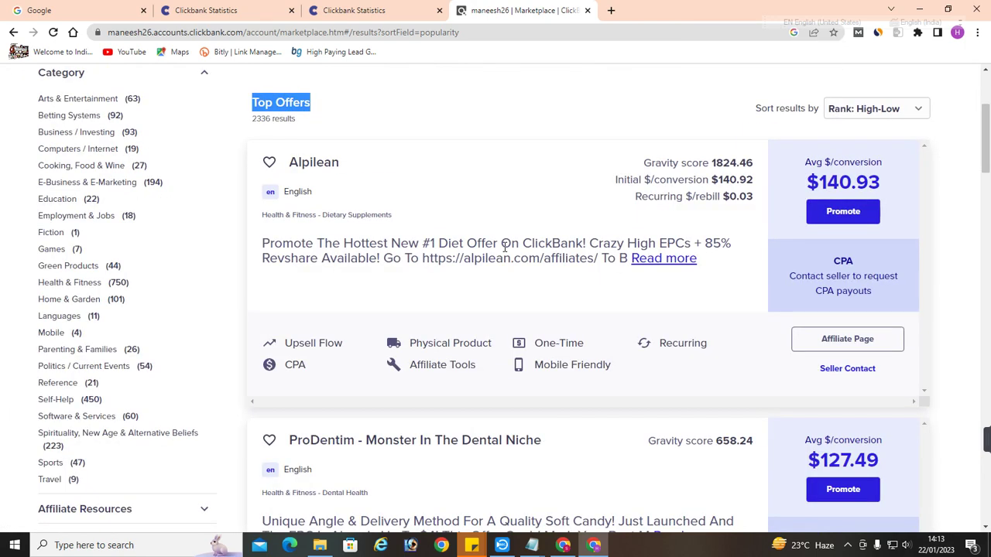
pyautogui.click(846, 339)
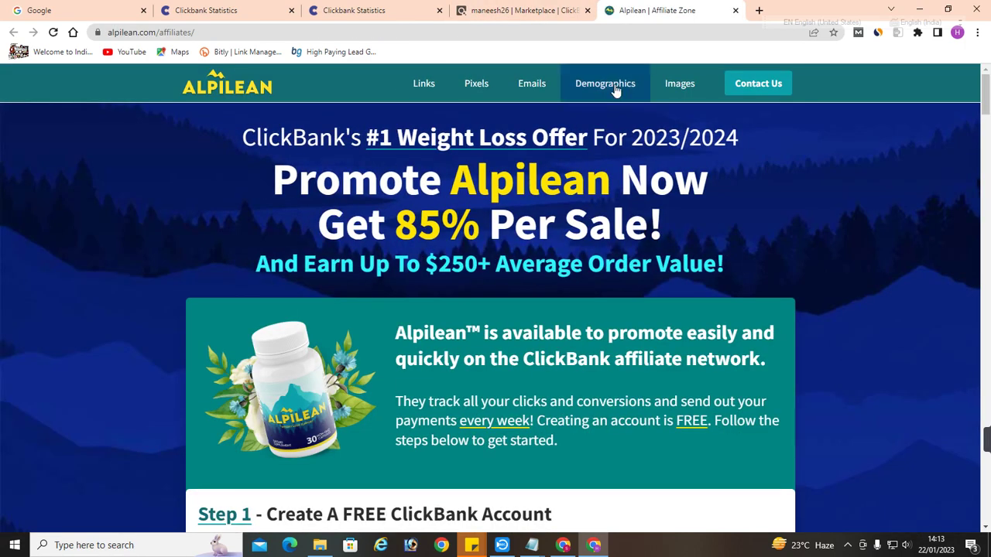
# Jump to the Demographics section and highlight the 40 - 85 target age range
pyautogui.click(616, 91)
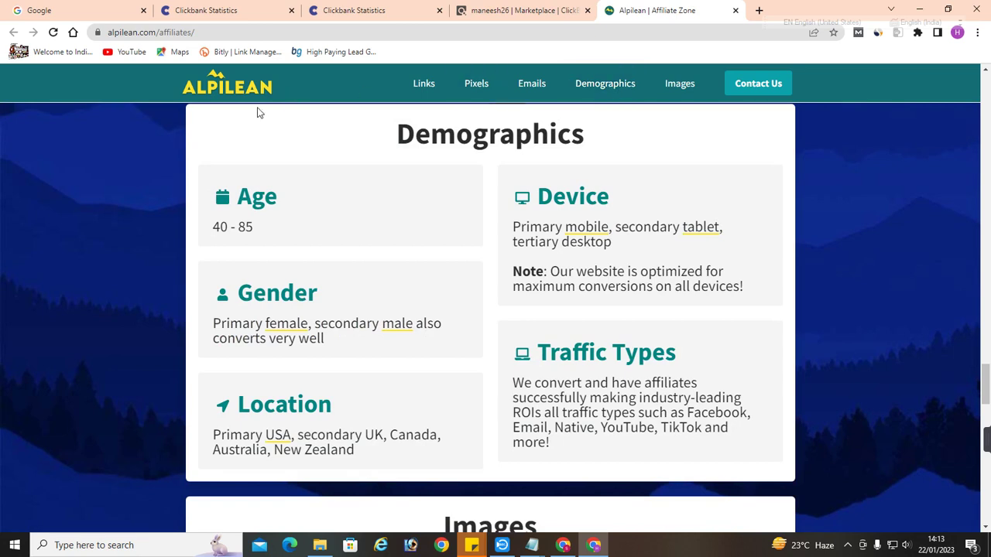
pyautogui.moveTo(218, 198); pyautogui.dragTo(277, 227)
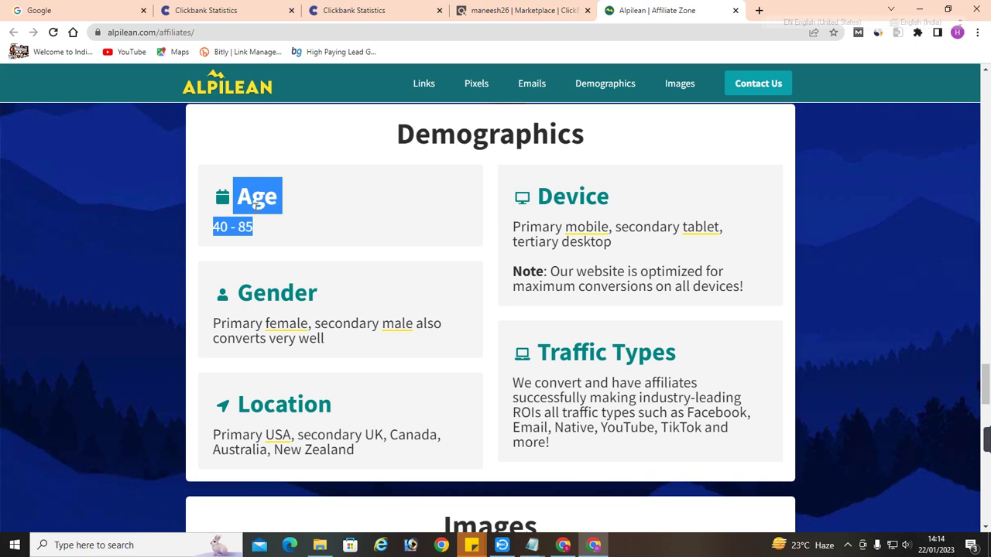
pyautogui.click(430, 207)
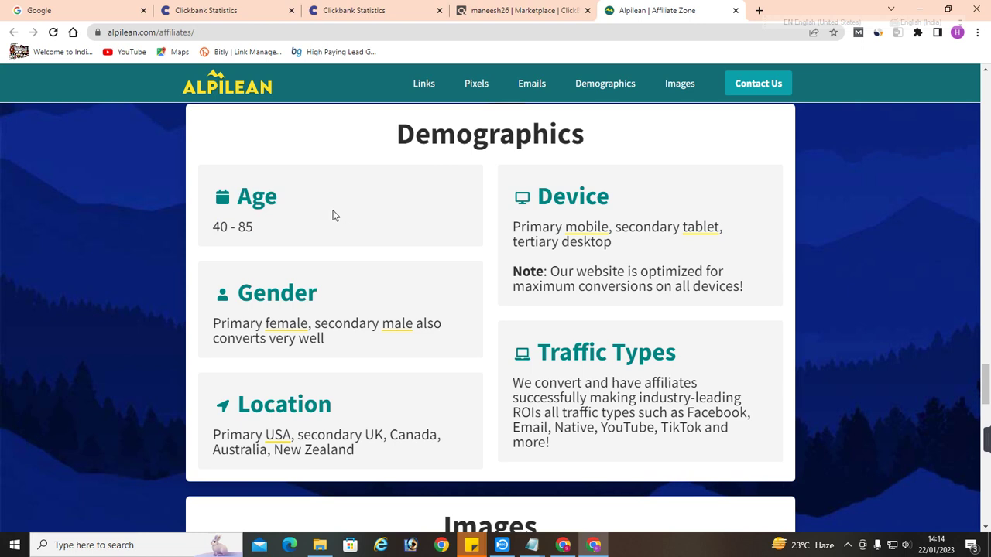
pyautogui.moveTo(236, 194); pyautogui.dragTo(267, 234)
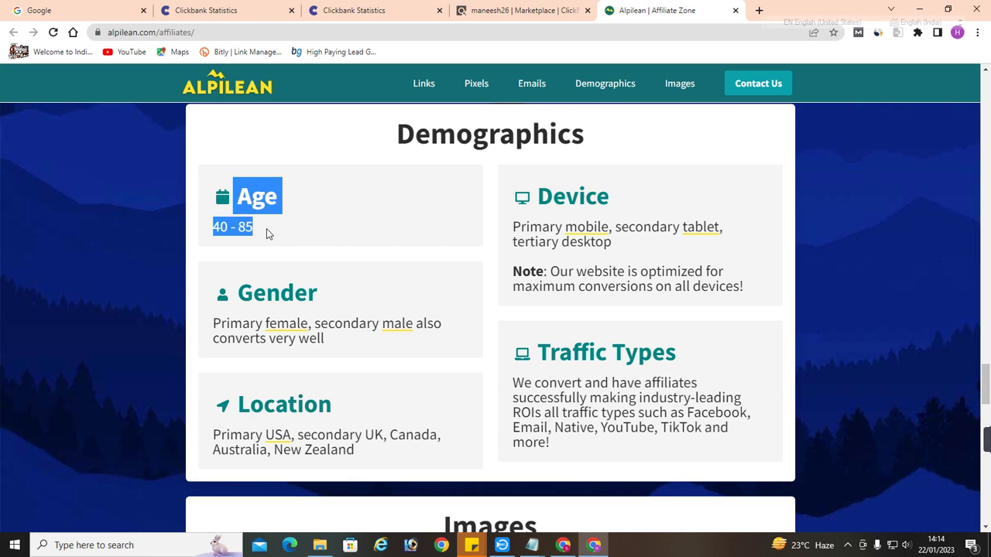
pyautogui.click(275, 303)
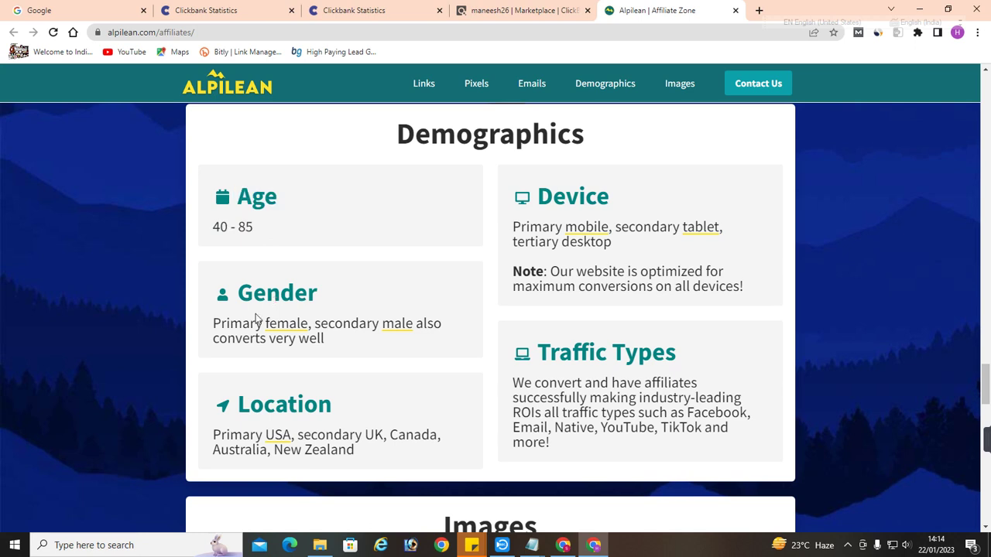
pyautogui.moveTo(231, 322); pyautogui.dragTo(322, 325)
pyautogui.moveTo(416, 325); pyautogui.dragTo(335, 324)
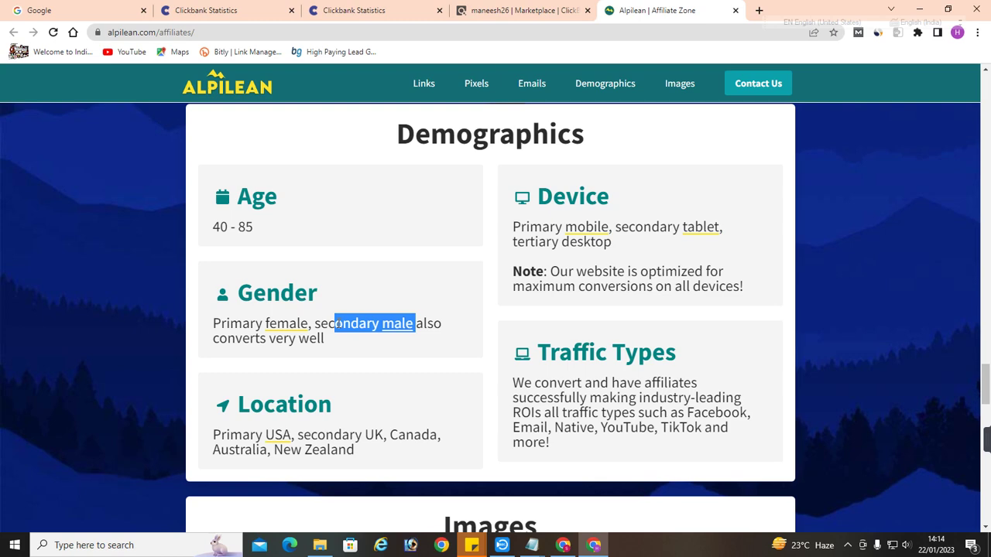
pyautogui.scroll(-2, 337, 324)
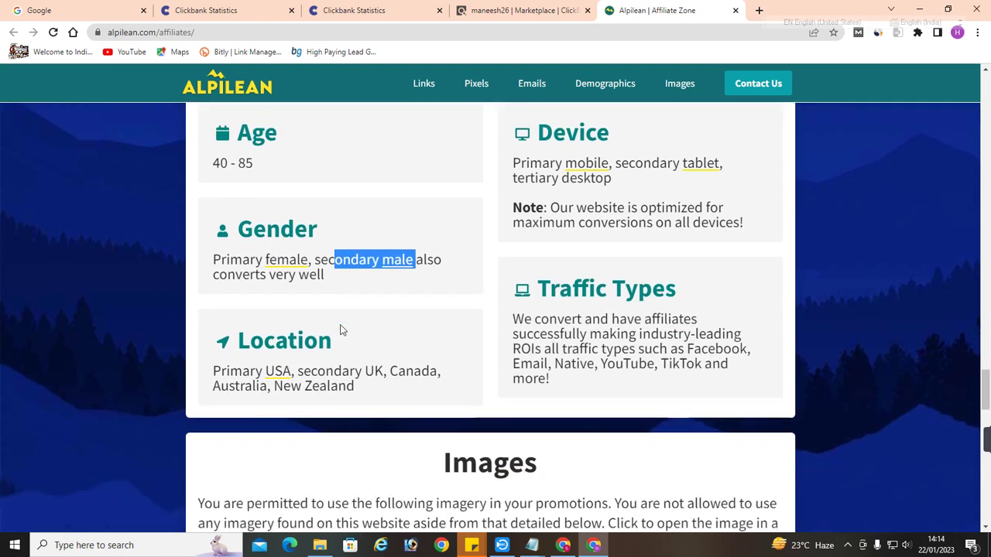
pyautogui.click(273, 311)
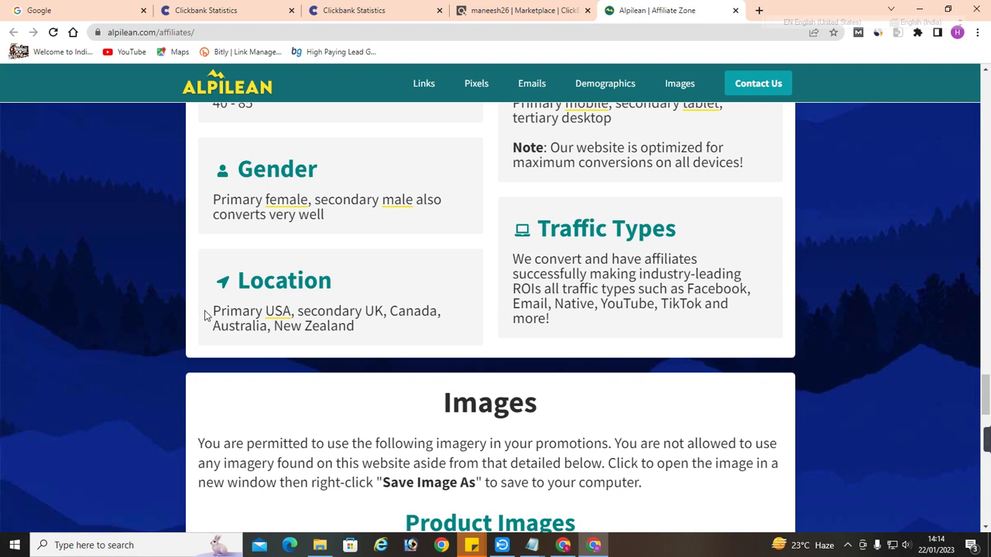
pyautogui.moveTo(210, 315); pyautogui.dragTo(288, 311)
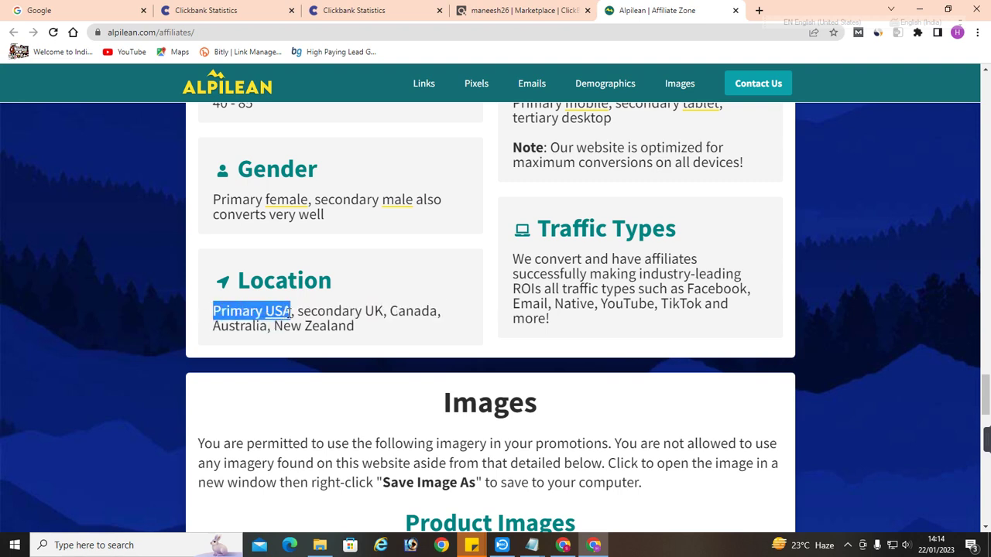
pyautogui.click(288, 311)
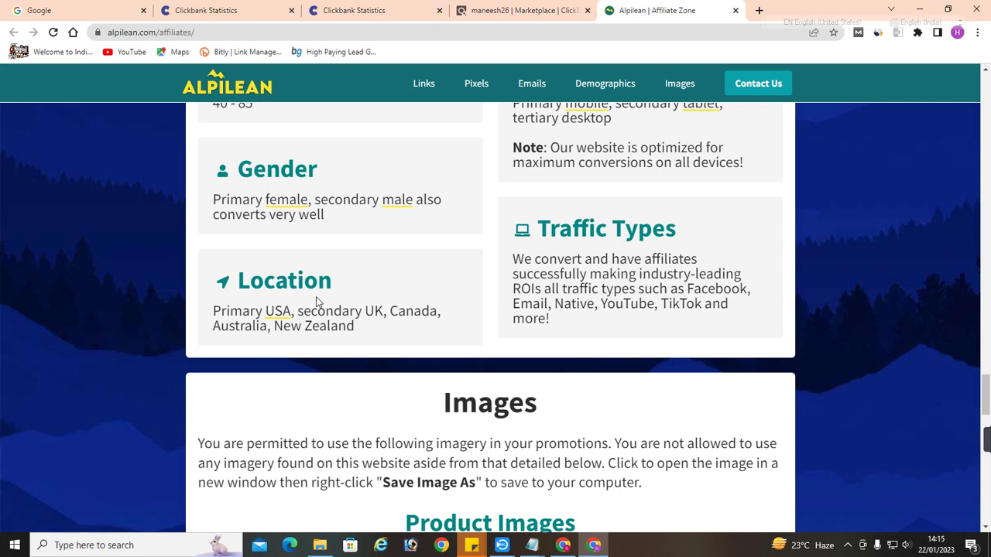
pyautogui.scroll(3, 316, 296)
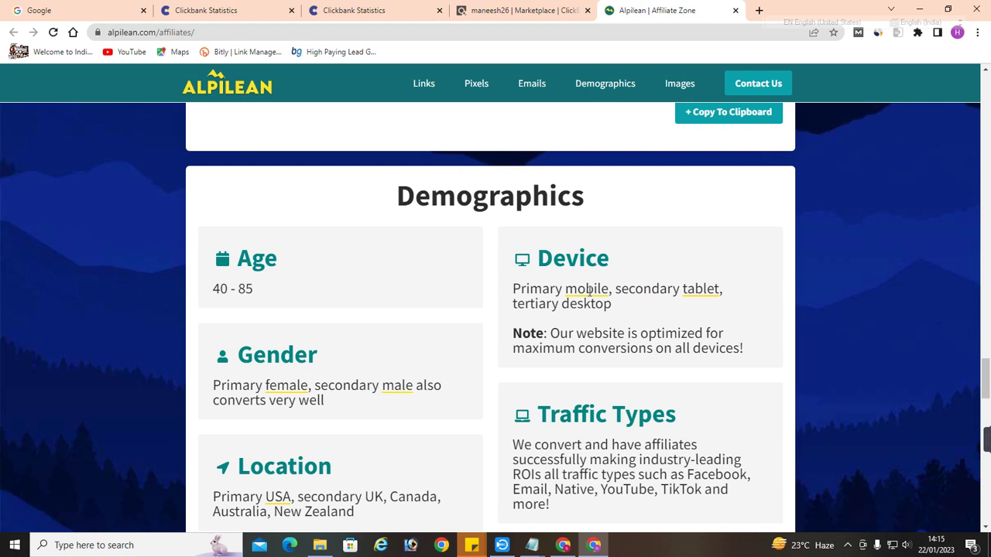
pyautogui.moveTo(576, 289); pyautogui.dragTo(594, 291)
pyautogui.scroll(-2, 594, 292)
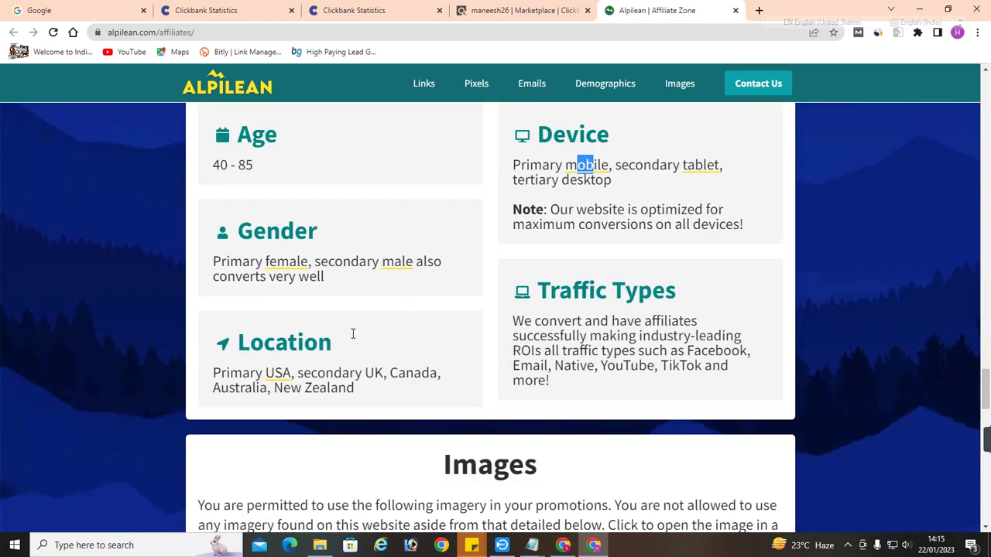
pyautogui.scroll(1, 294, 302)
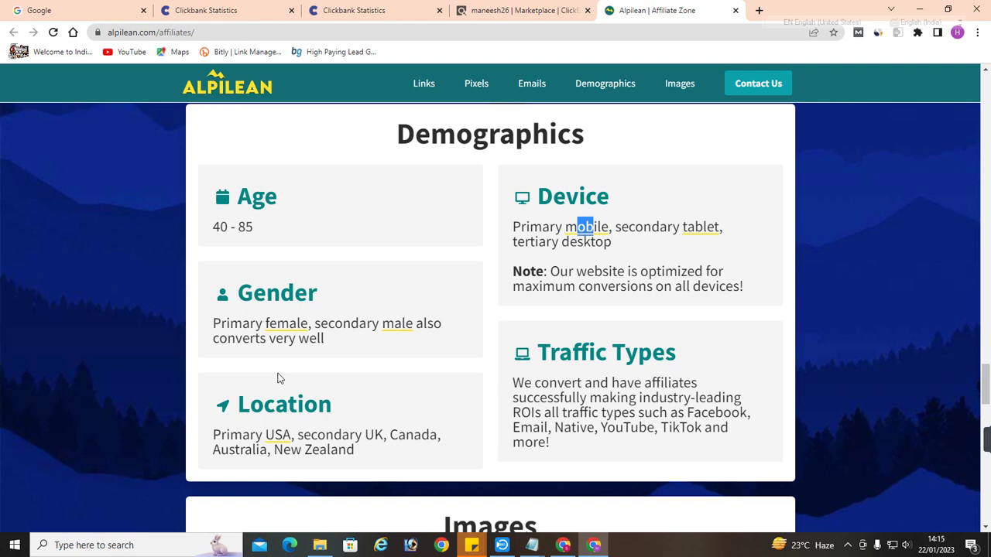
# Review Prostadine's rank 11, gravity 226.65 and $133.90 per sale, then open a blank tab
pyautogui.click(224, 11)
pyautogui.click(337, 8)
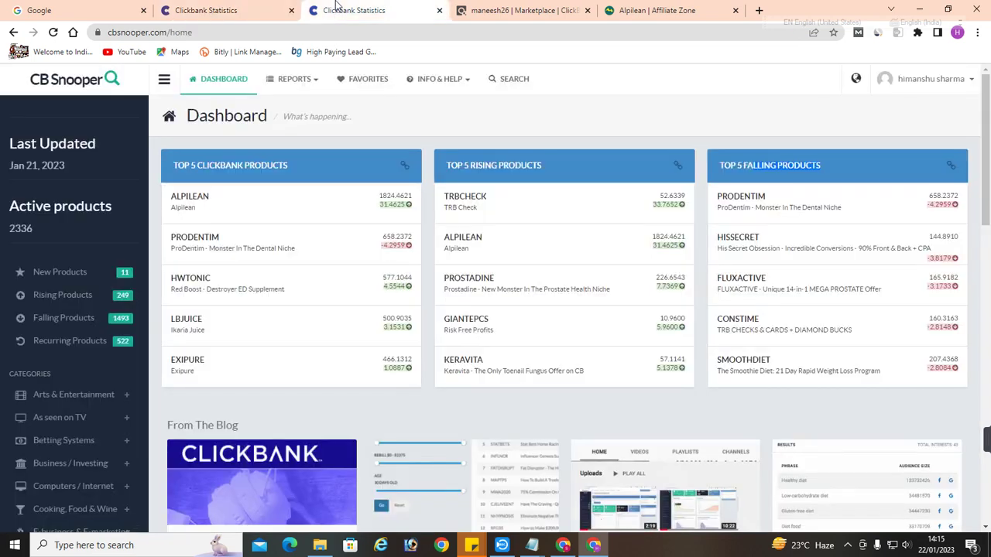
pyautogui.moveTo(443, 277); pyautogui.dragTo(534, 286)
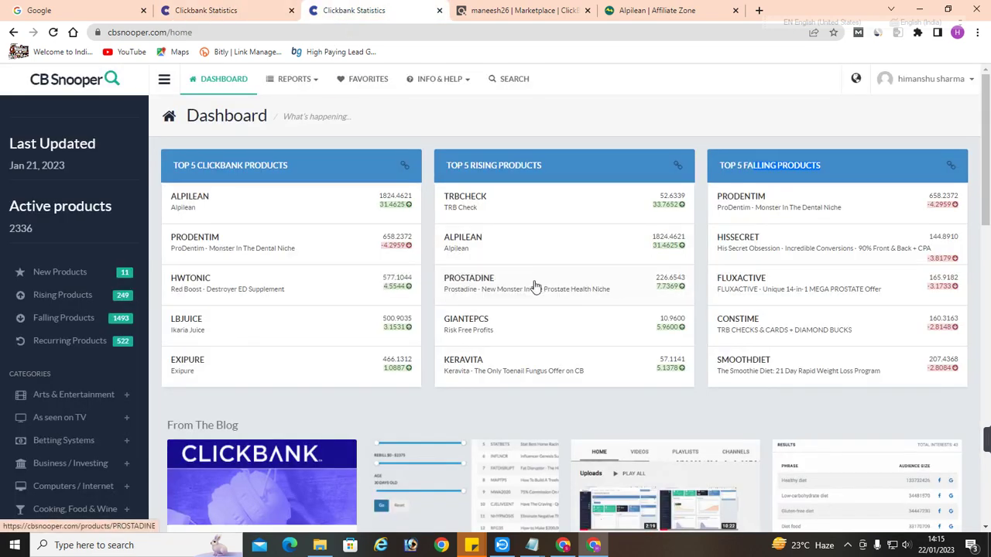
pyautogui.click(480, 286)
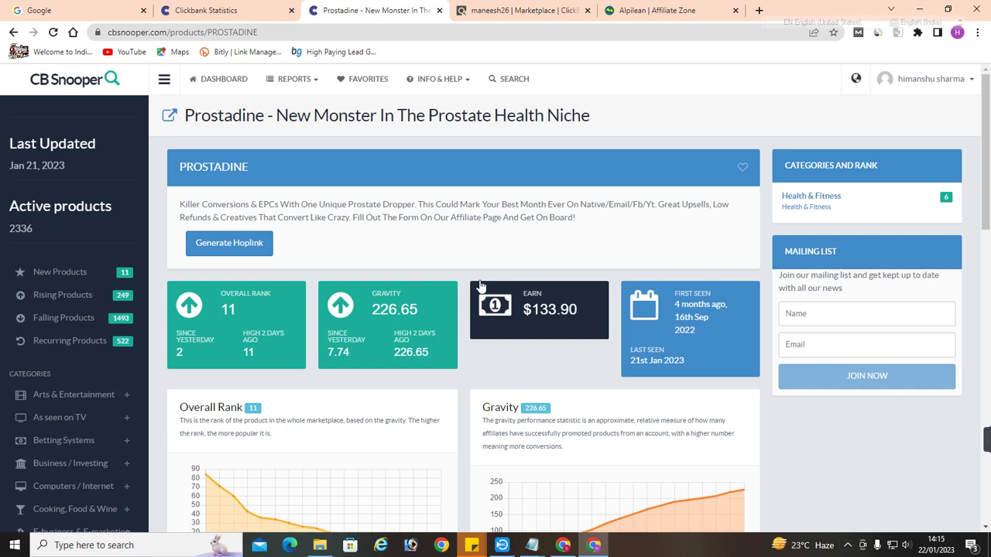
pyautogui.scroll(-1, 480, 286)
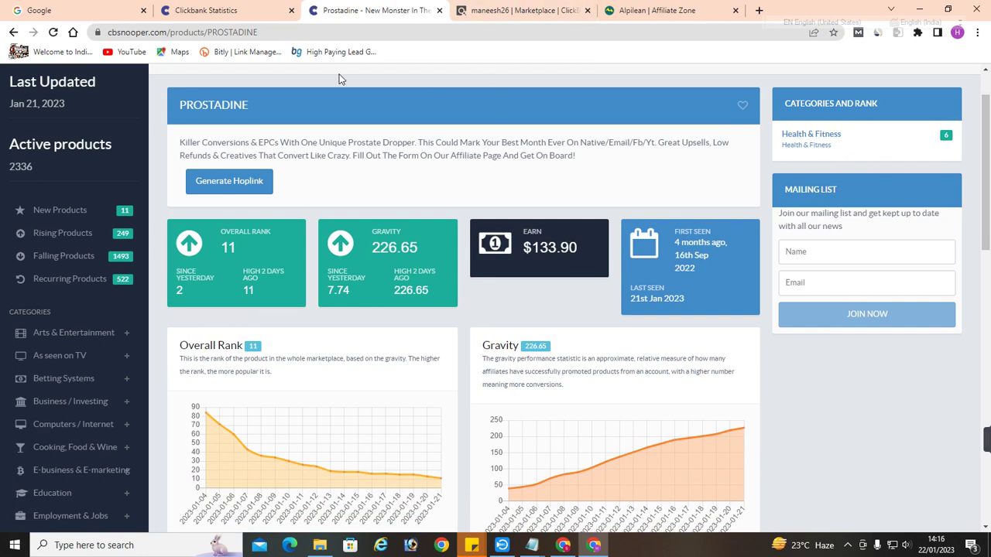
pyautogui.click(759, 10)
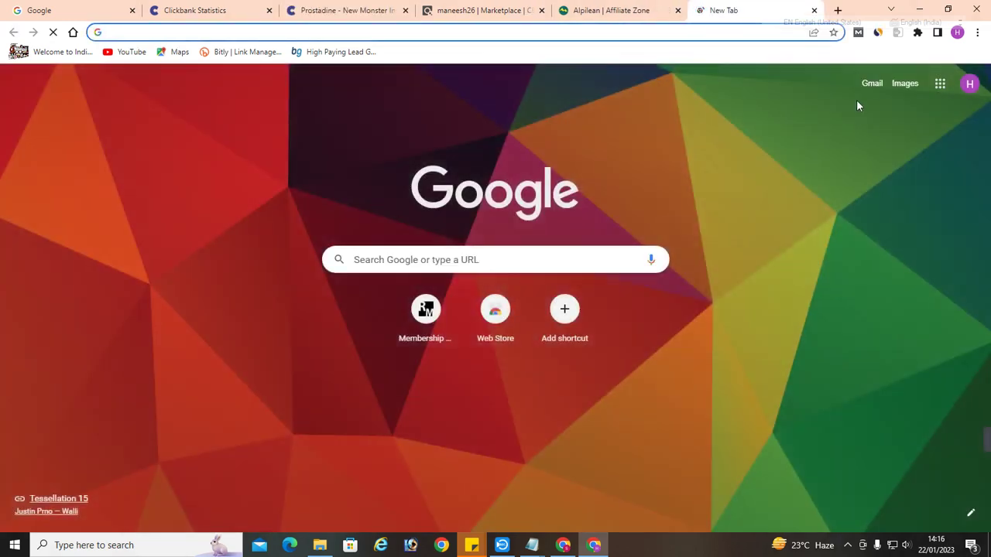
# Search Gmail for 'prostadine' and open the Top List Tuesday email
pyautogui.click(868, 90)
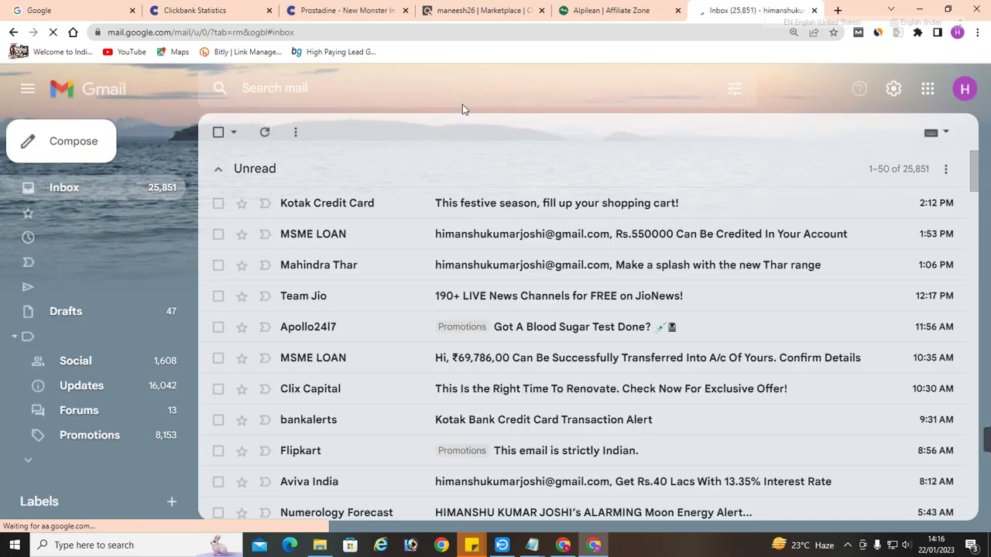
pyautogui.click(337, 88)
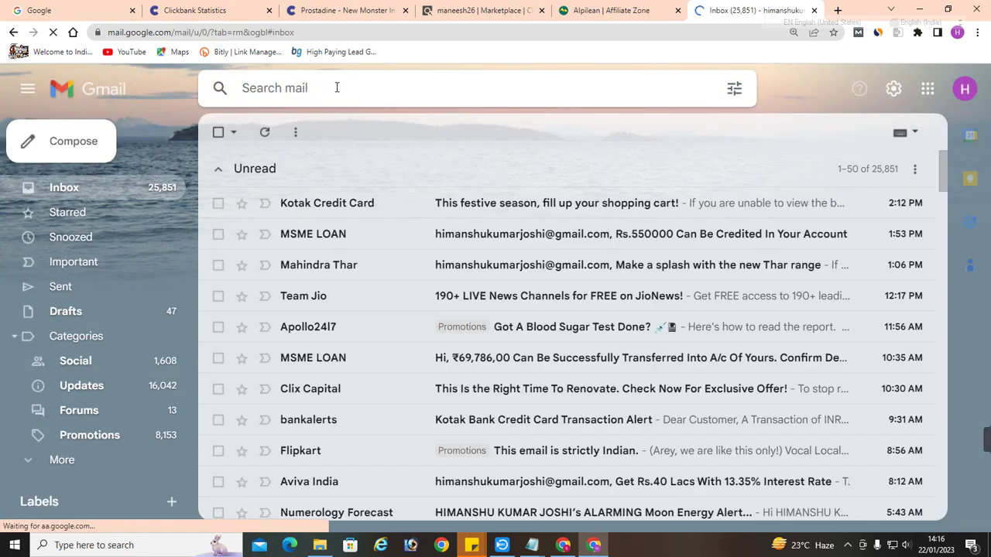
pyautogui.write('prostadine')
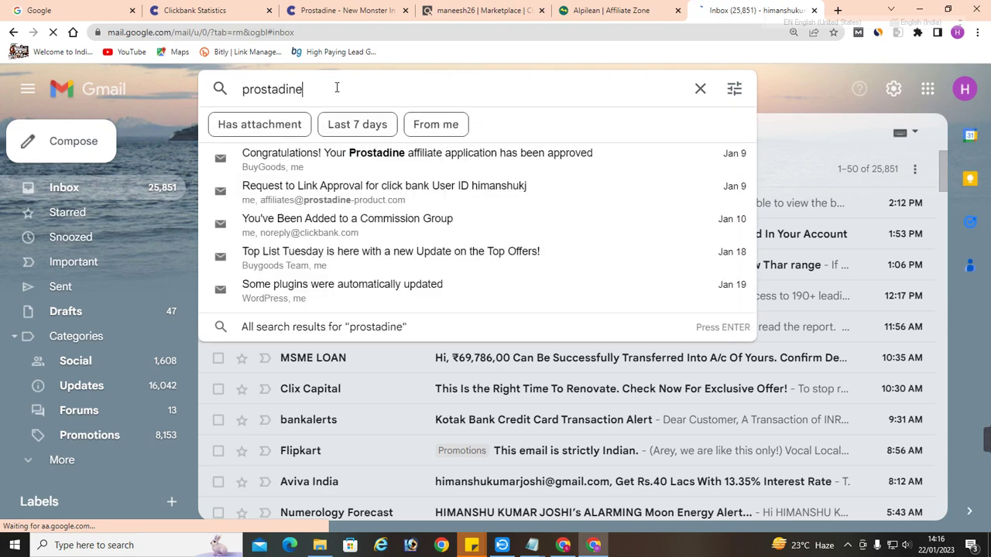
pyautogui.press('Down')
pyautogui.press('Down')
pyautogui.press('Down')
pyautogui.press('Down')
pyautogui.press('Down')
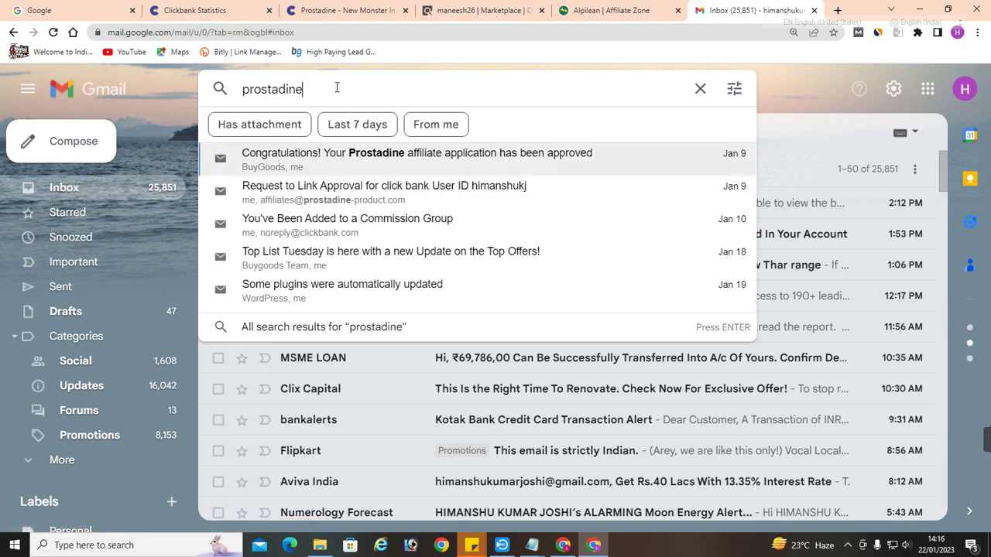
pyautogui.press('Up')
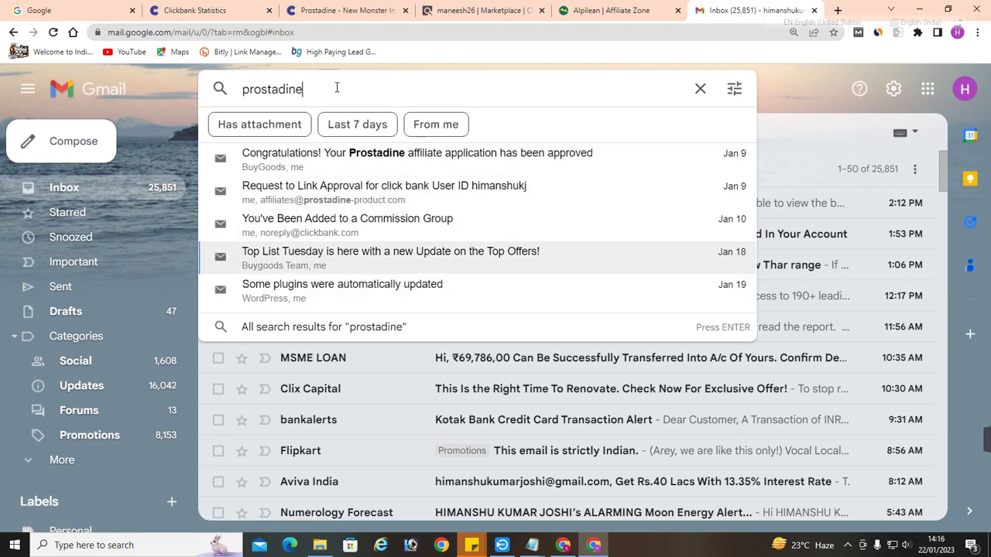
pyautogui.press('Return')
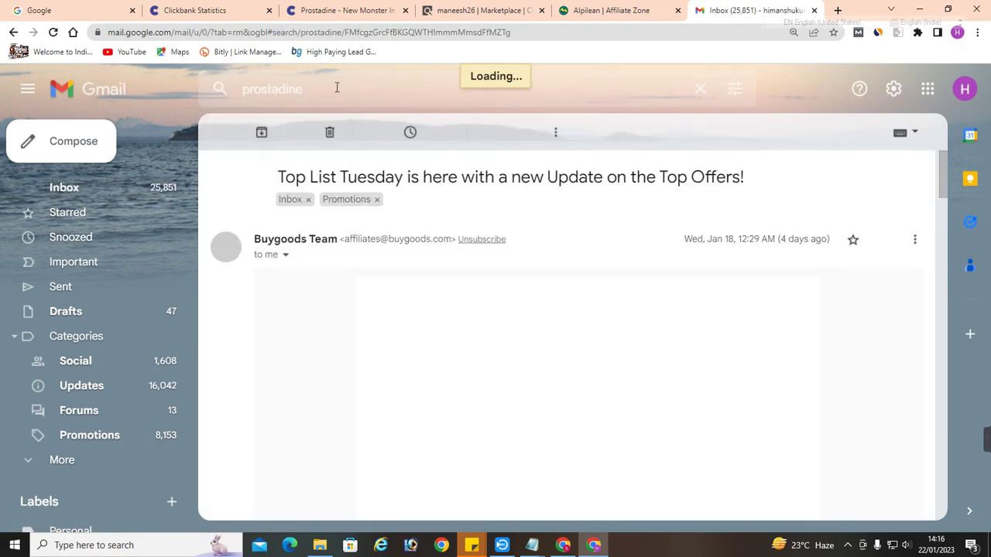
# Scroll to the Prostadine offer, highlight its 35+ male demographics line, then open a new tab
pyautogui.scroll(-3, 496, 252)
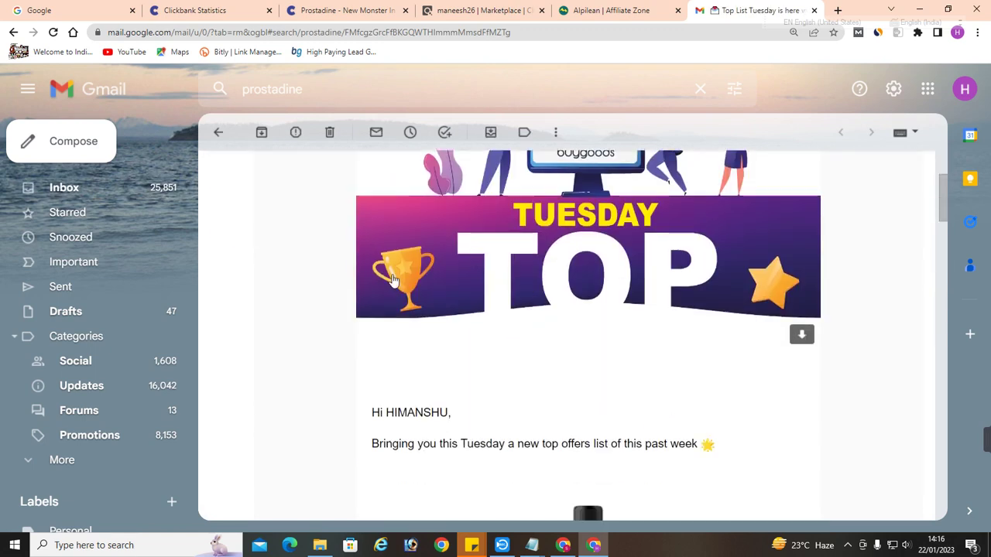
pyautogui.scroll(-3, 452, 268)
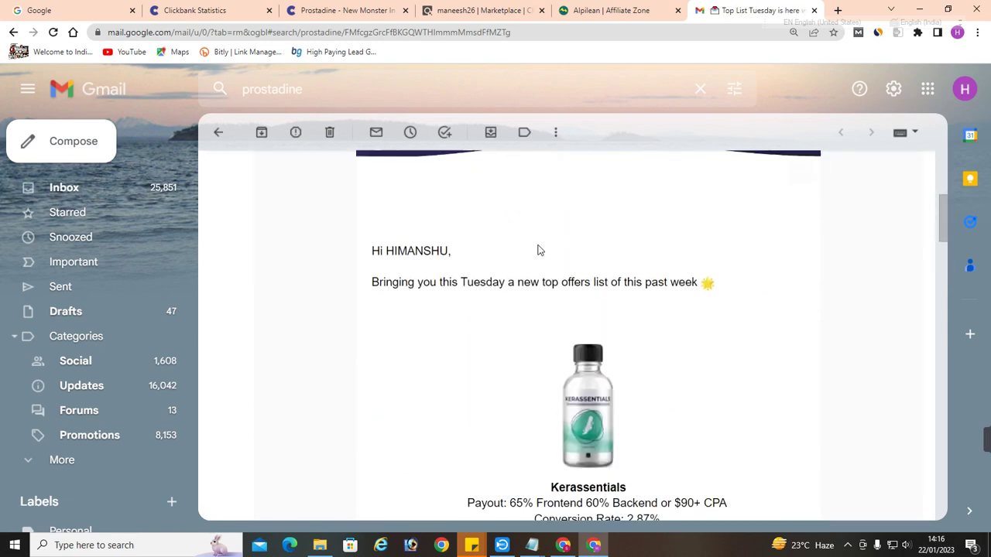
pyautogui.scroll(-2, 537, 299)
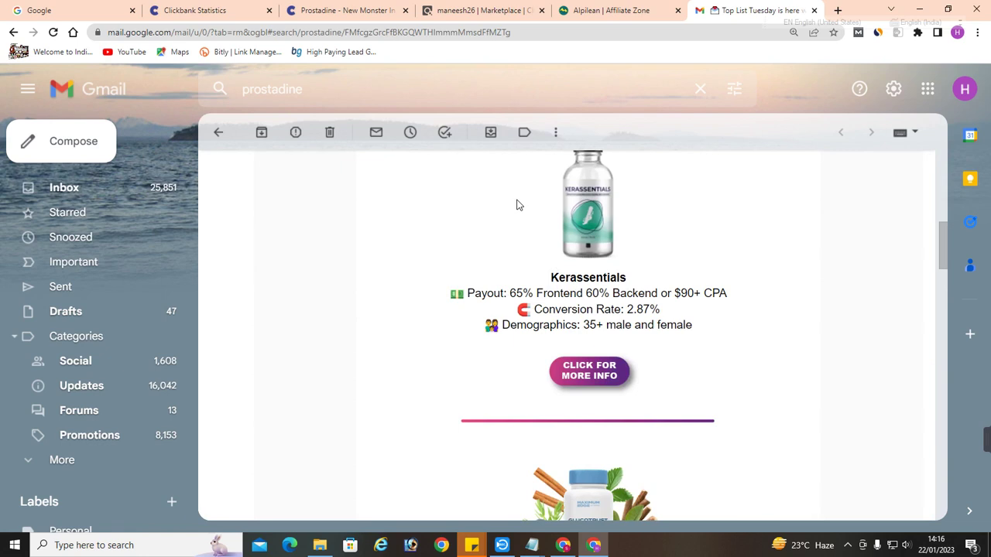
pyautogui.scroll(-3, 517, 205)
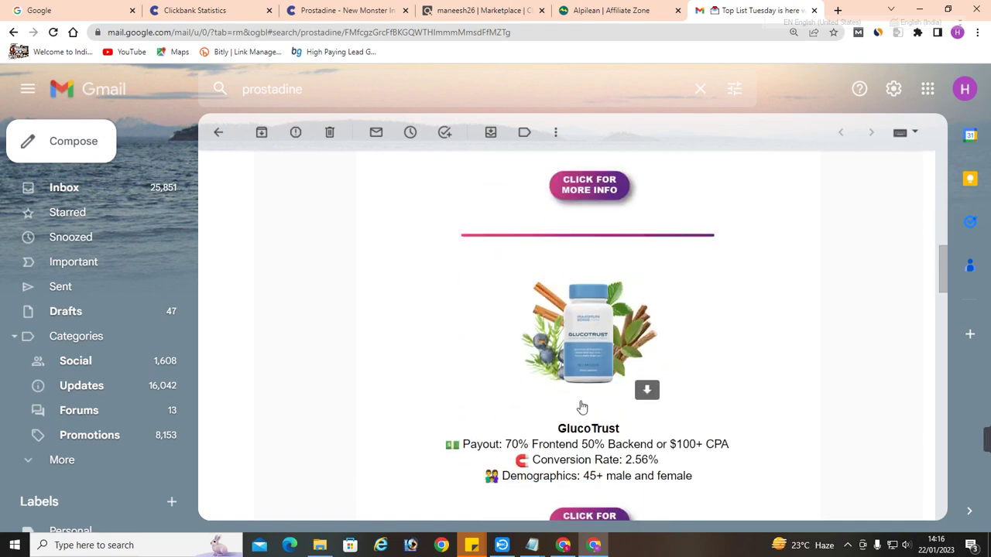
pyautogui.scroll(-2, 591, 408)
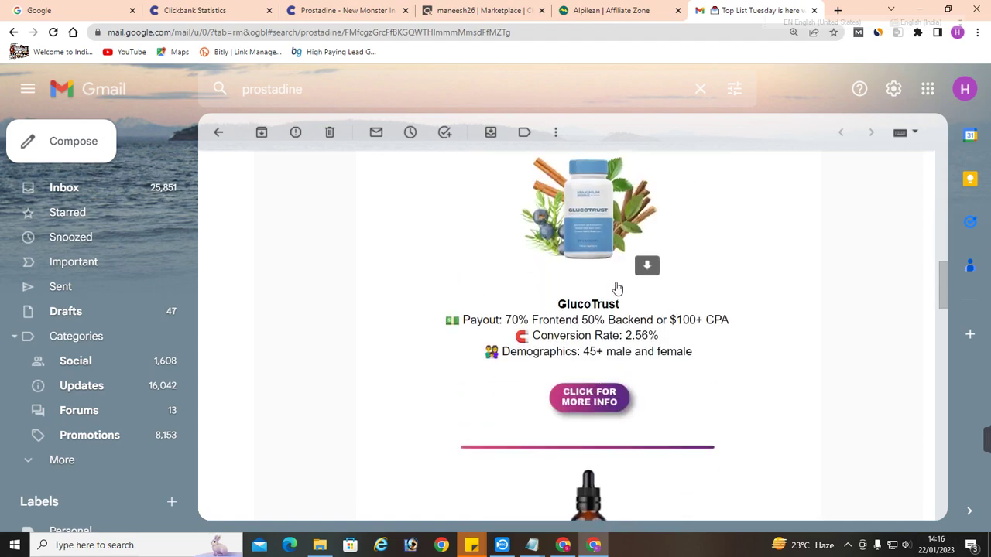
pyautogui.scroll(-2, 617, 287)
pyautogui.scroll(-2, 616, 286)
pyautogui.scroll(-1, 576, 317)
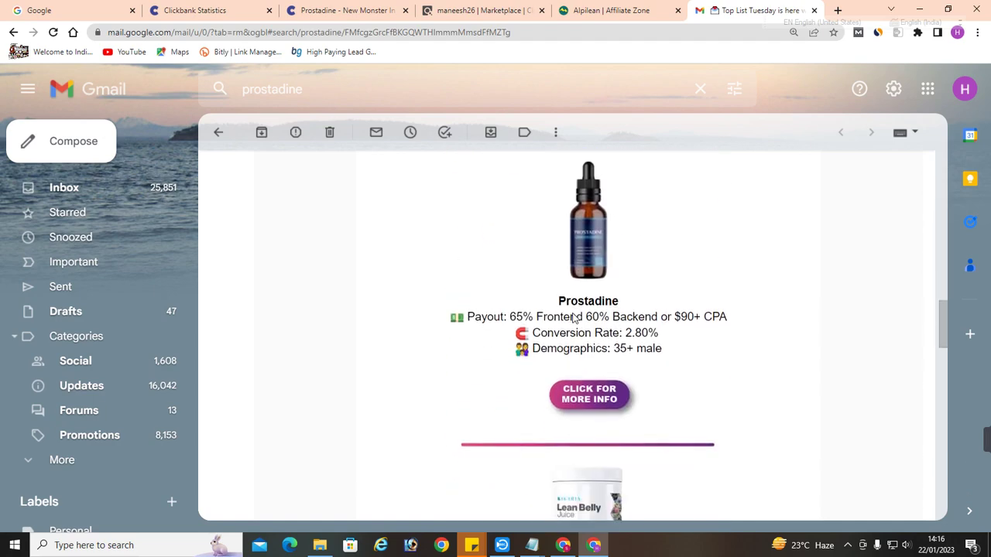
pyautogui.moveTo(533, 347); pyautogui.dragTo(659, 352)
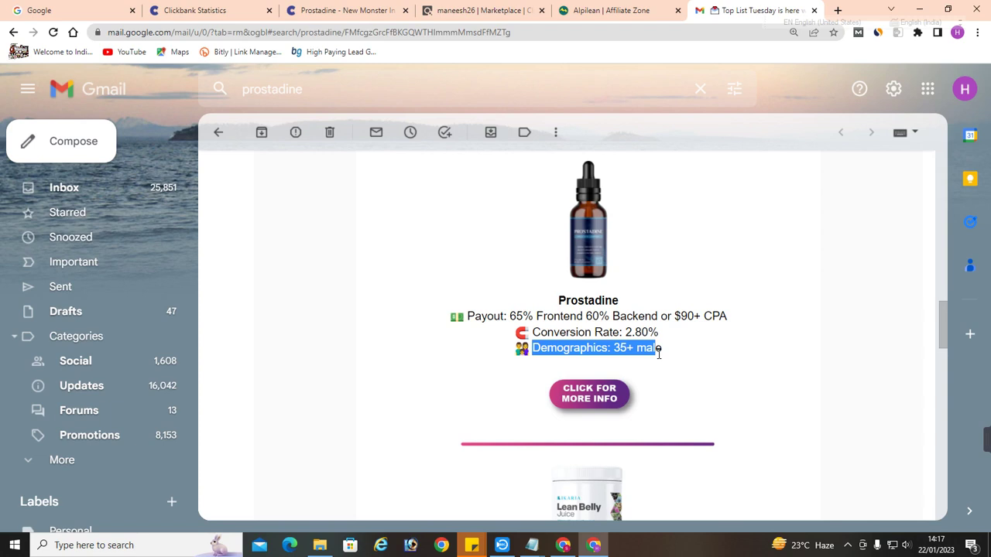
pyautogui.click(837, 10)
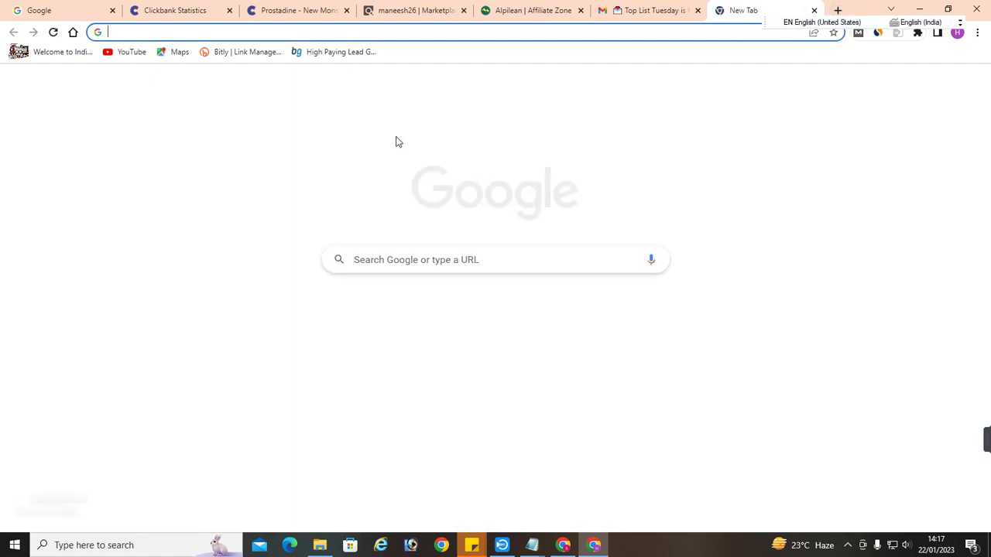
# Search Google for 'prostate problems comes after age', correcting the typo first
pyautogui.write('prostqat')
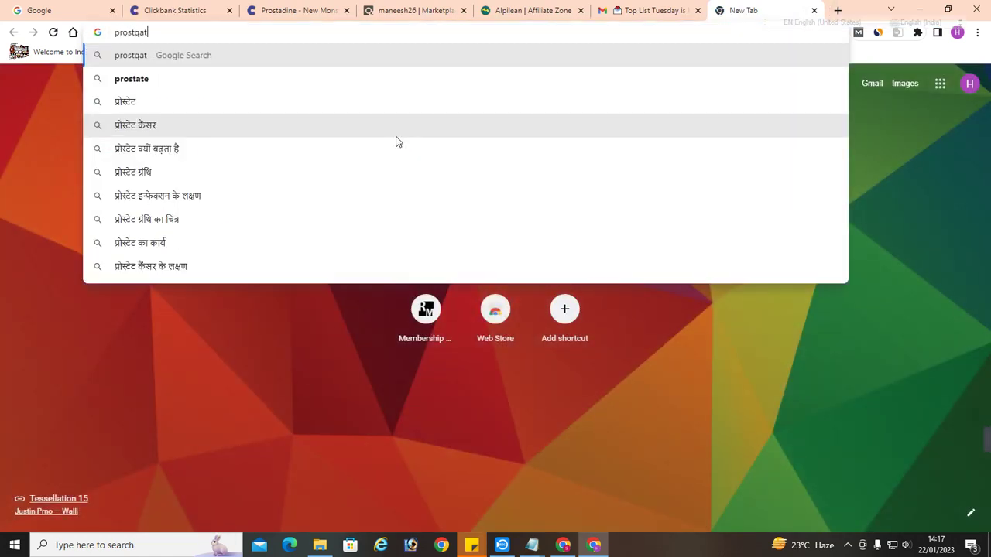
pyautogui.press('BackSpace')
pyautogui.press('BackSpace')
pyautogui.press('BackSpace')
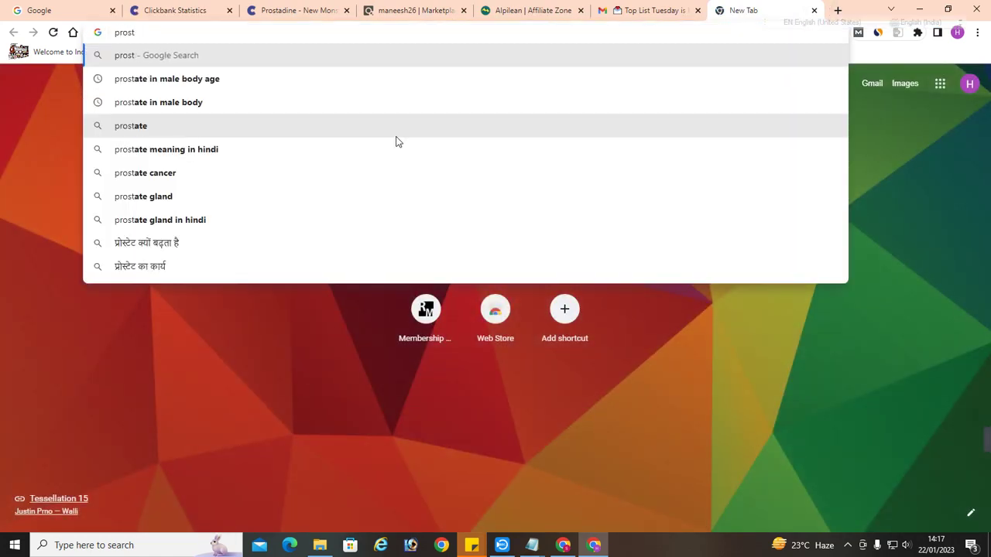
pyautogui.write('ate pr')
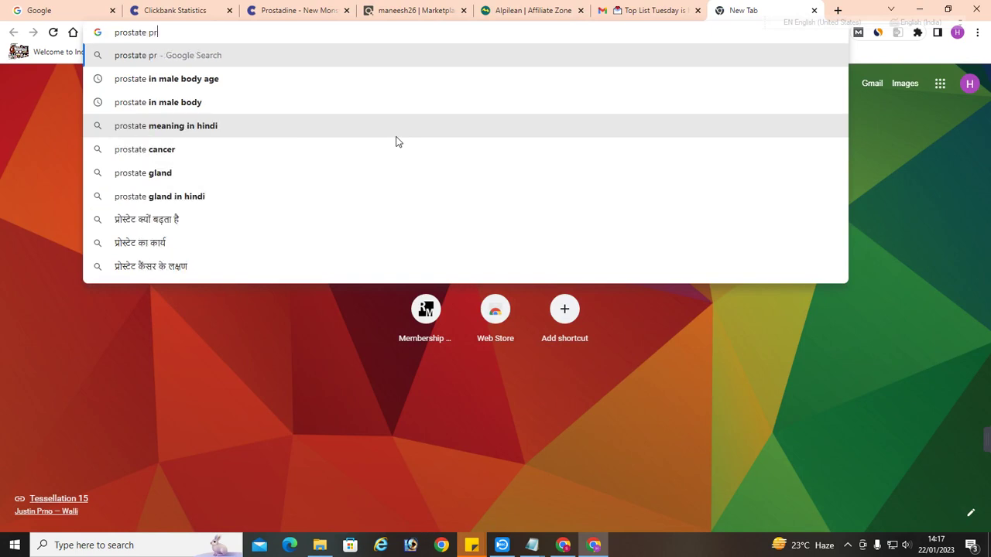
pyautogui.write('ob')
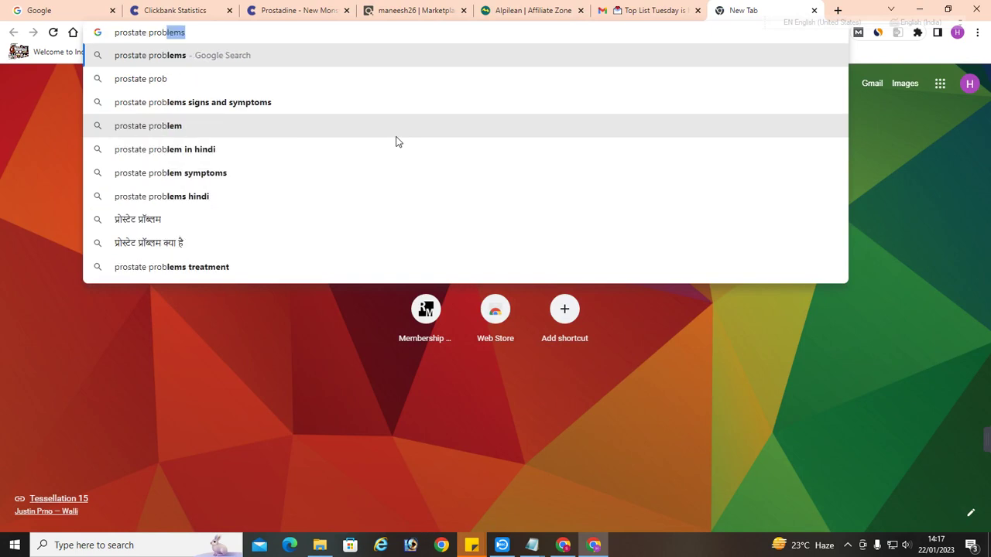
pyautogui.write('lems comes a')
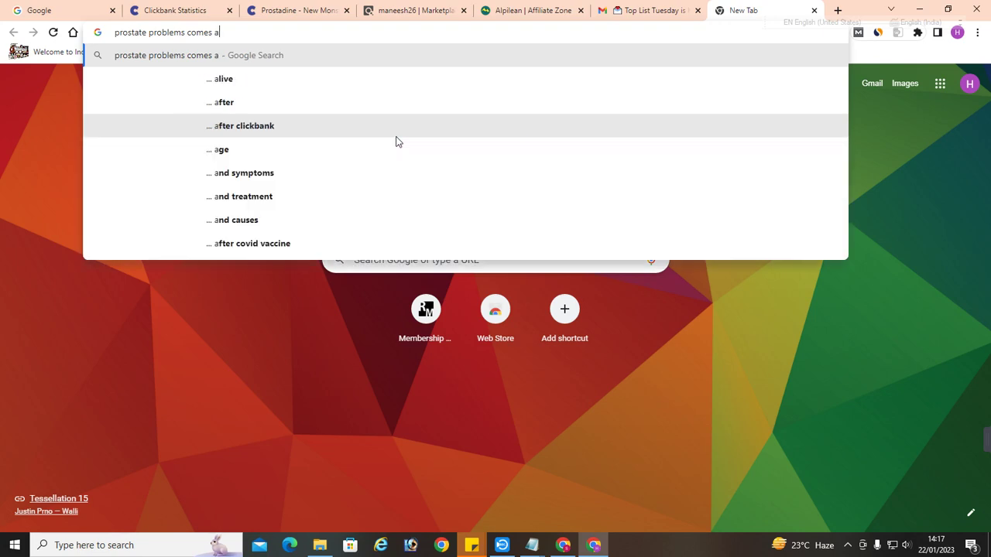
pyautogui.write('fter age')
pyautogui.press('Return')
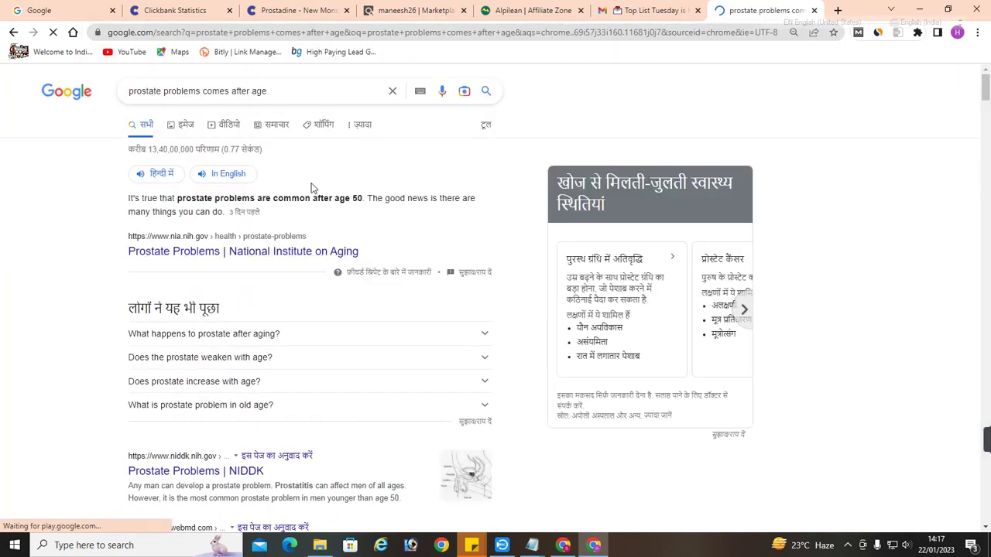
# Expand the 'Does the prostate weaken with age?' and 'What is prostate problem in old age?' answers
pyautogui.scroll(-1, 312, 193)
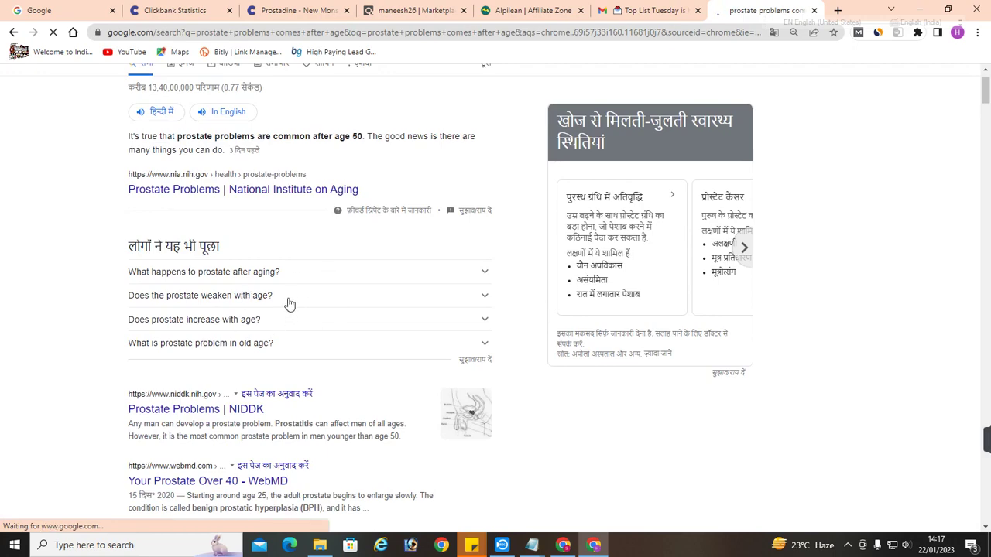
pyautogui.click(311, 303)
pyautogui.scroll(-1, 323, 308)
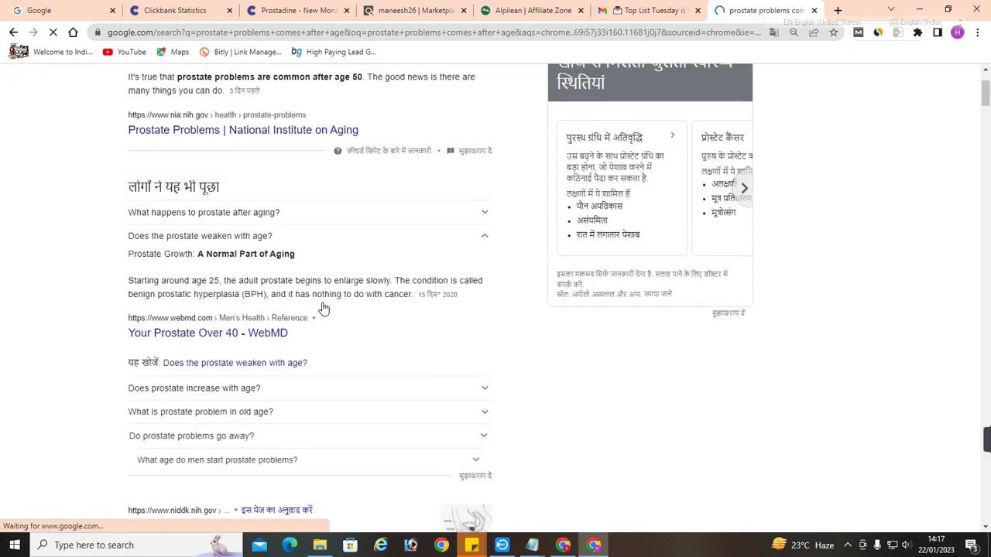
pyautogui.moveTo(192, 280); pyautogui.dragTo(238, 281)
pyautogui.scroll(-2, 248, 287)
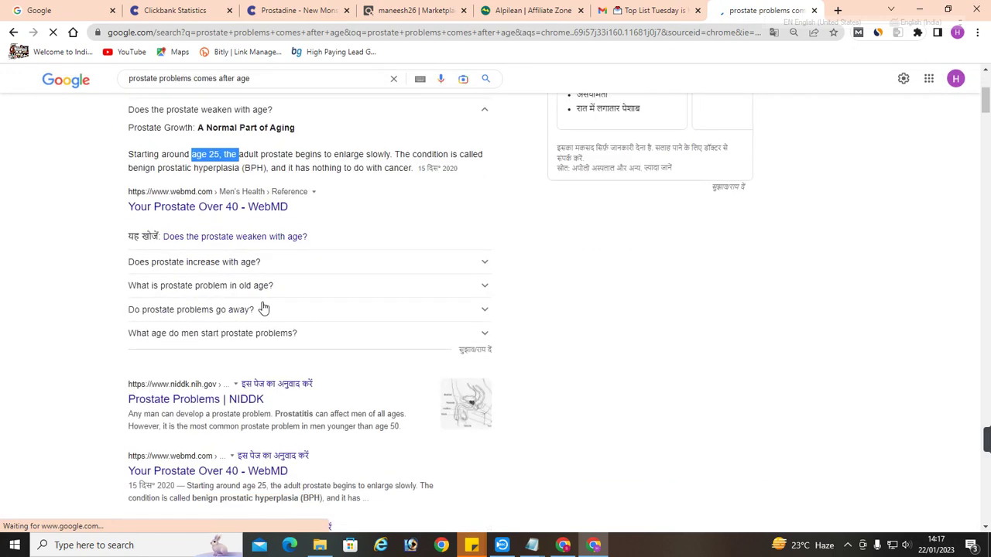
pyautogui.click(265, 286)
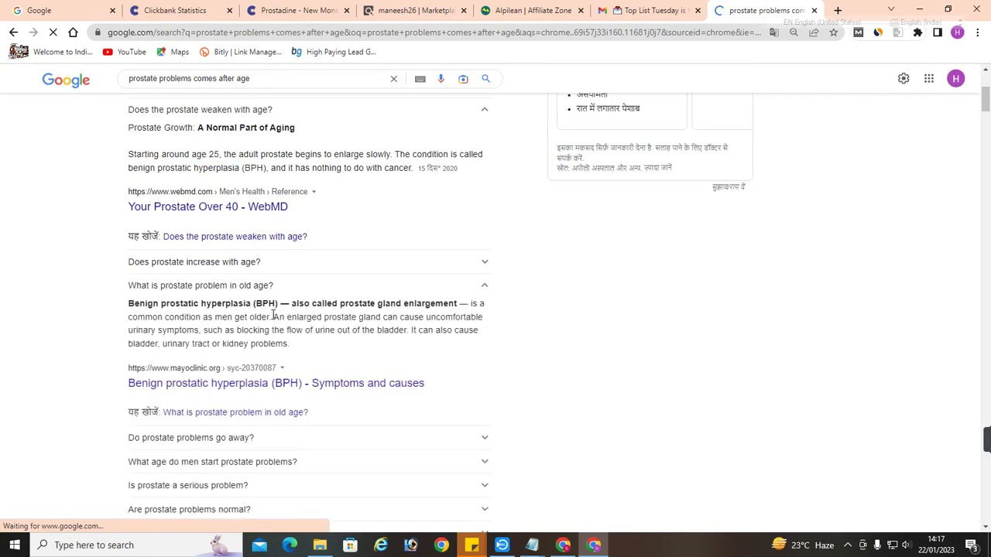
pyautogui.scroll(-2, 277, 320)
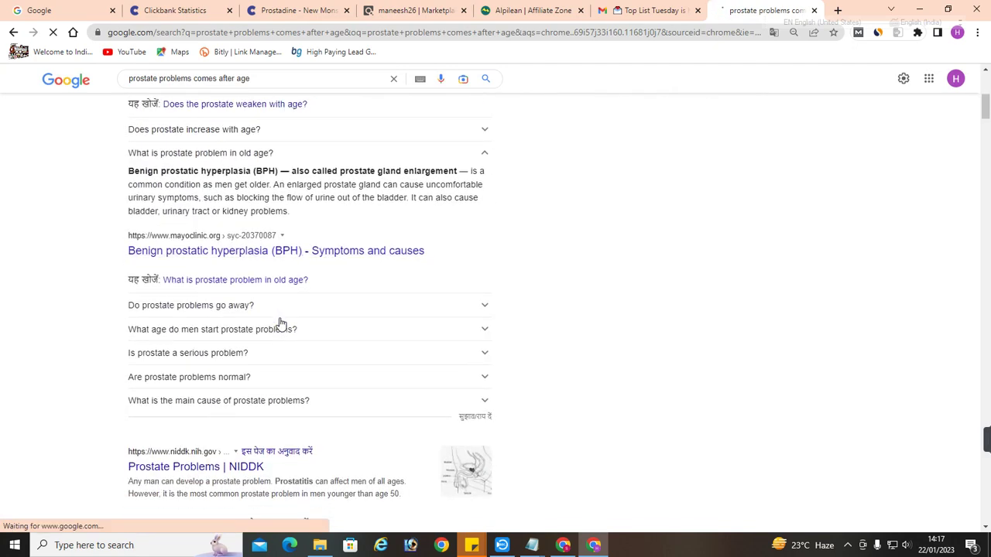
pyautogui.scroll(-3, 280, 322)
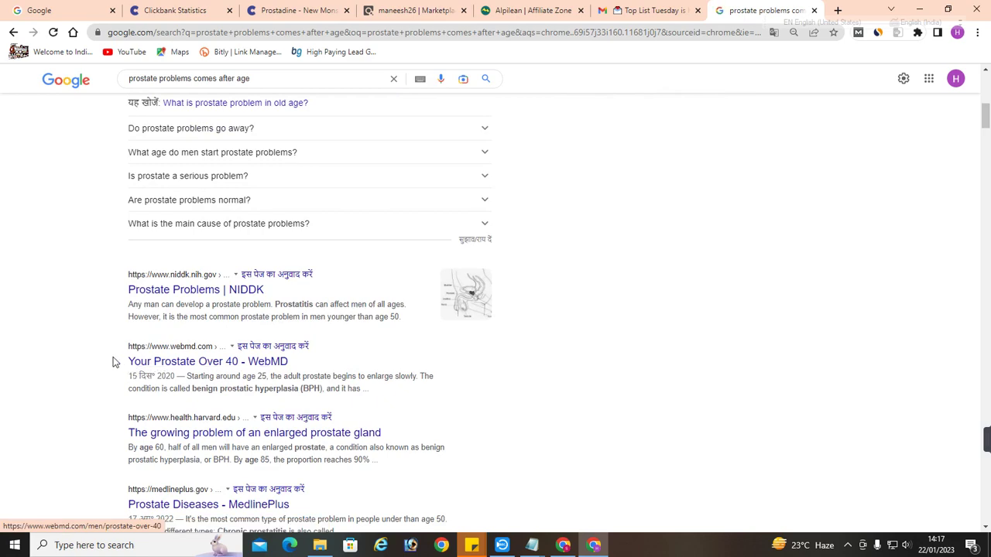
pyautogui.moveTo(128, 362); pyautogui.dragTo(243, 362)
# Highlight the snippet about problems after age 50 and return to the Top List Tuesday email
pyautogui.scroll(-3, 246, 367)
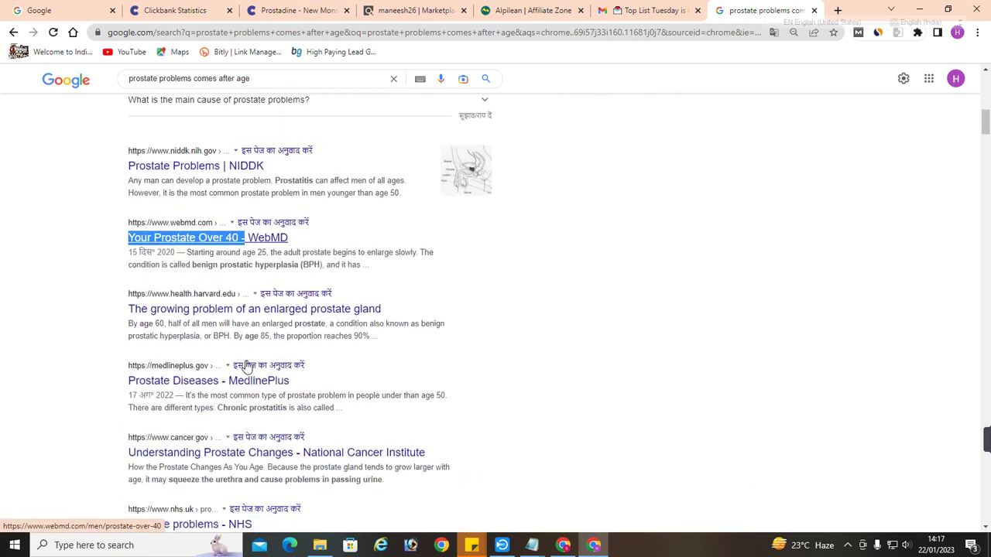
pyautogui.scroll(7, 246, 366)
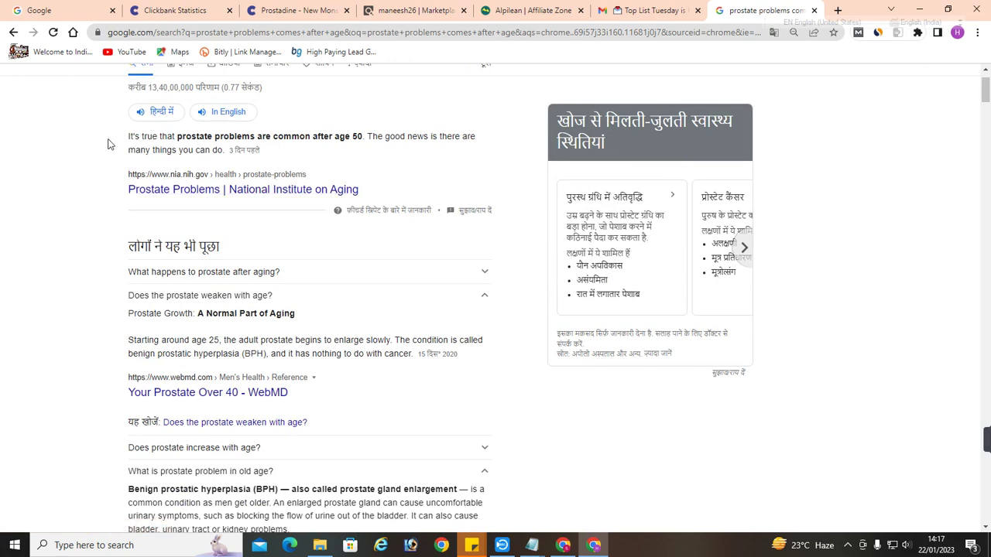
pyautogui.moveTo(108, 139); pyautogui.dragTo(379, 136)
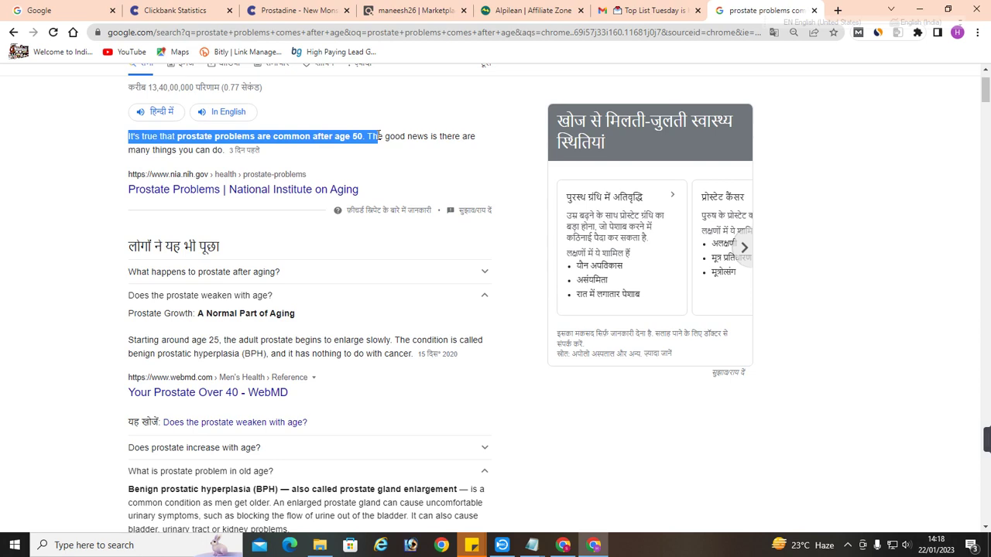
pyautogui.click(654, 9)
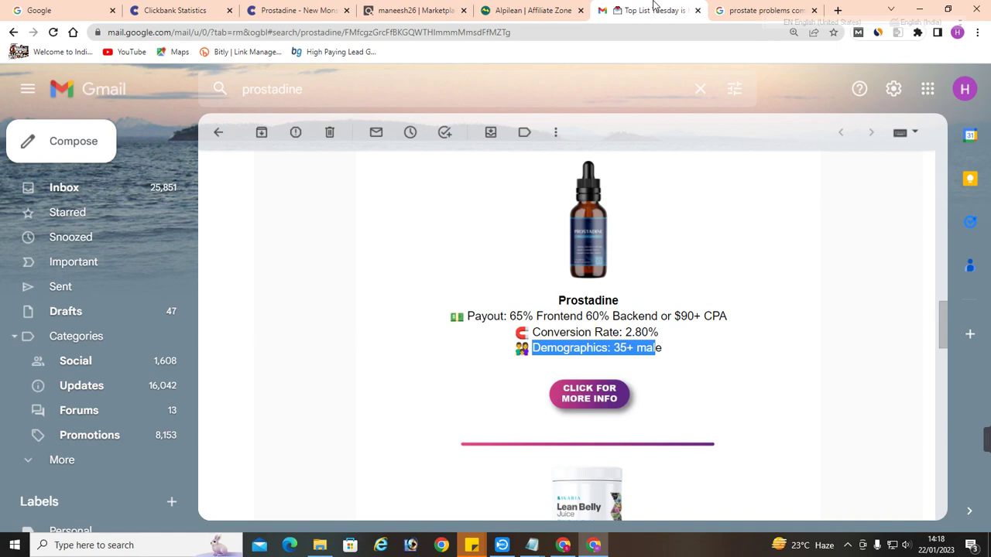
# Cycle back to the Prostadine stats tab and open the CB Snooper Dashboard
pyautogui.click(546, 10)
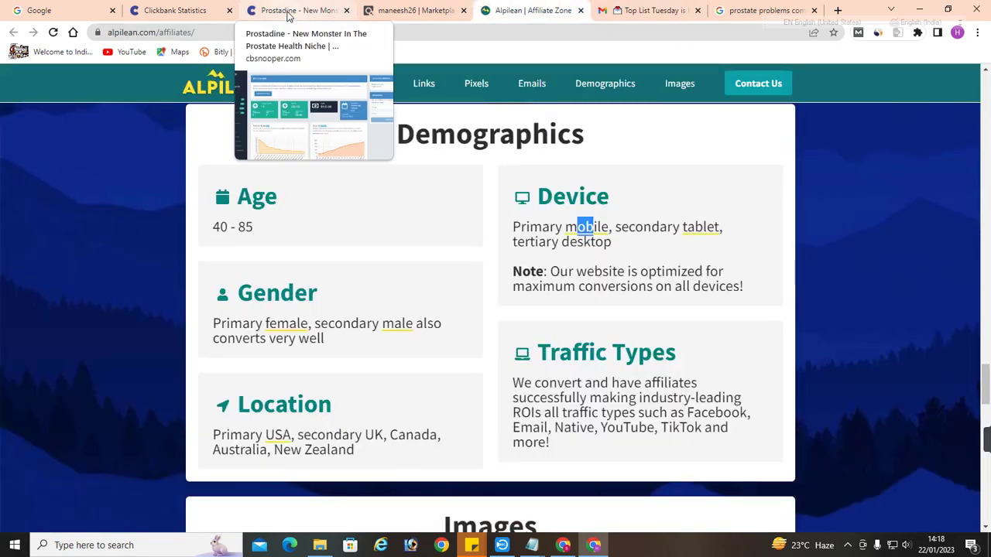
pyautogui.click(288, 12)
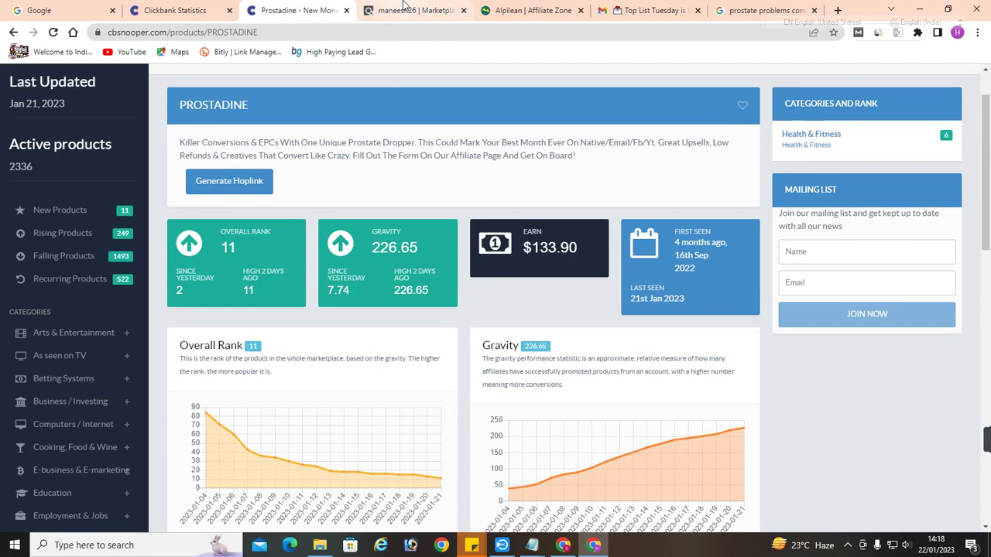
pyautogui.click(197, 11)
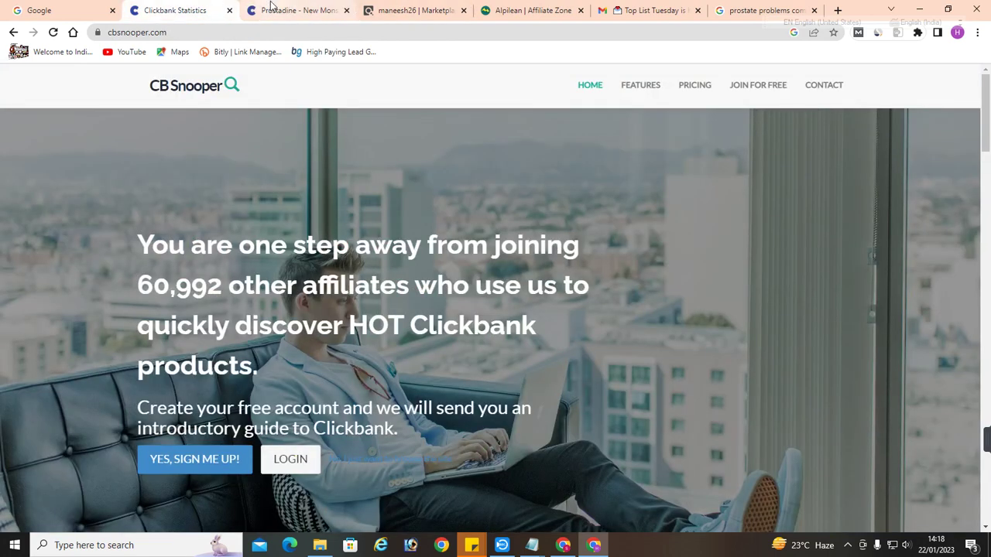
pyautogui.click(270, 8)
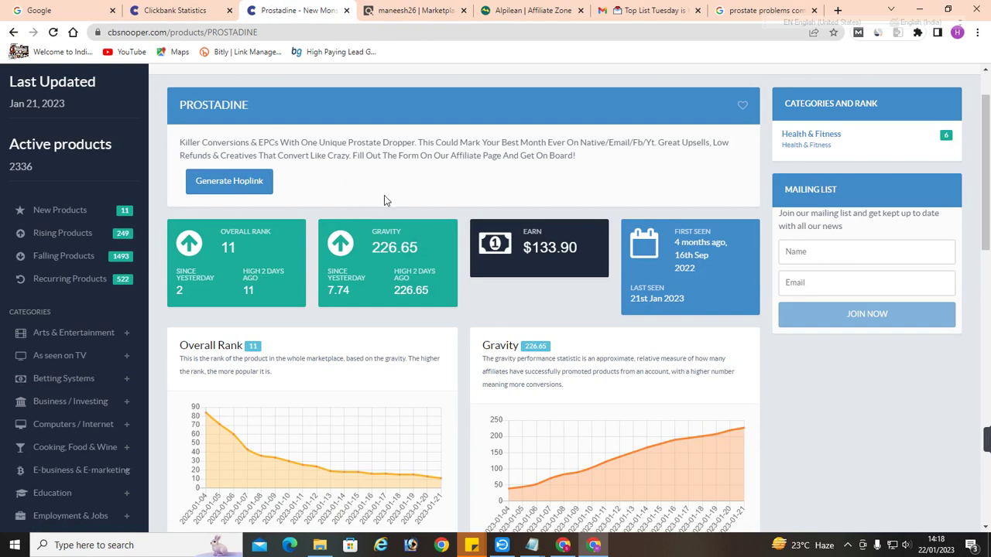
pyautogui.scroll(-2, 346, 179)
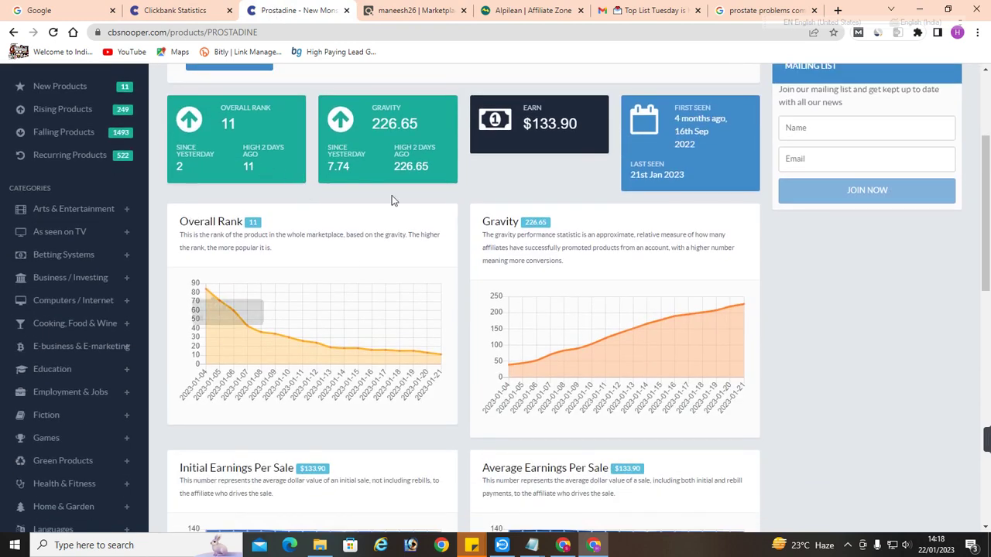
pyautogui.scroll(3, 221, 155)
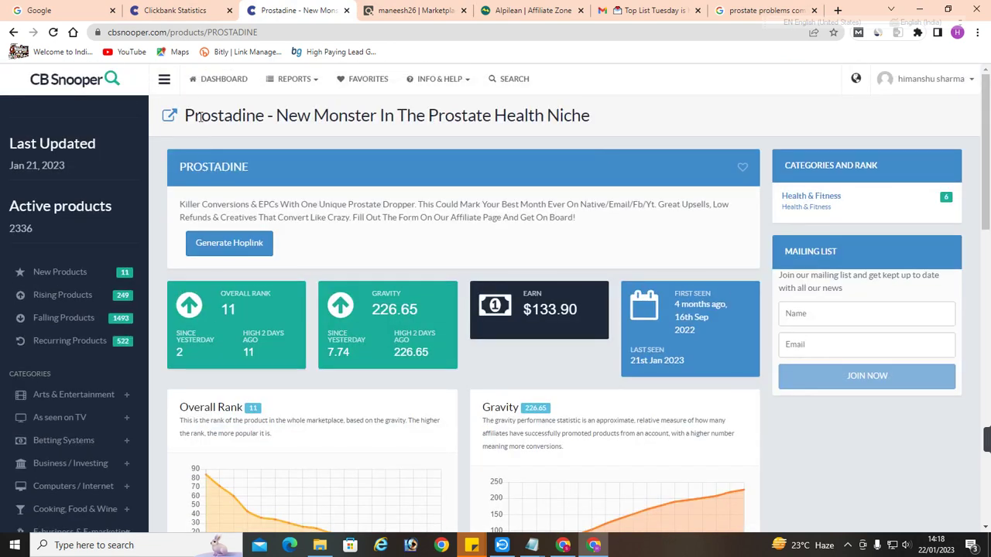
pyautogui.click(199, 92)
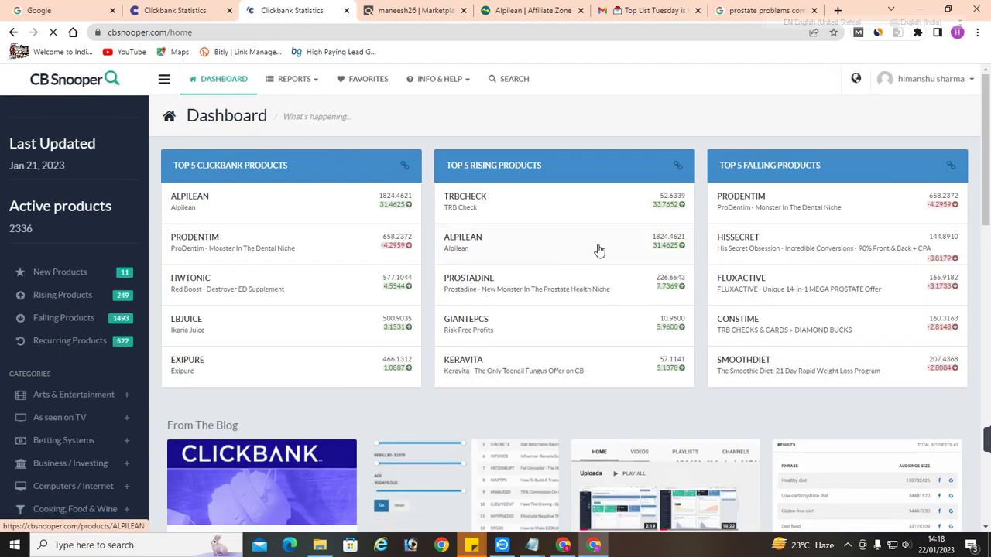
pyautogui.click(599, 250)
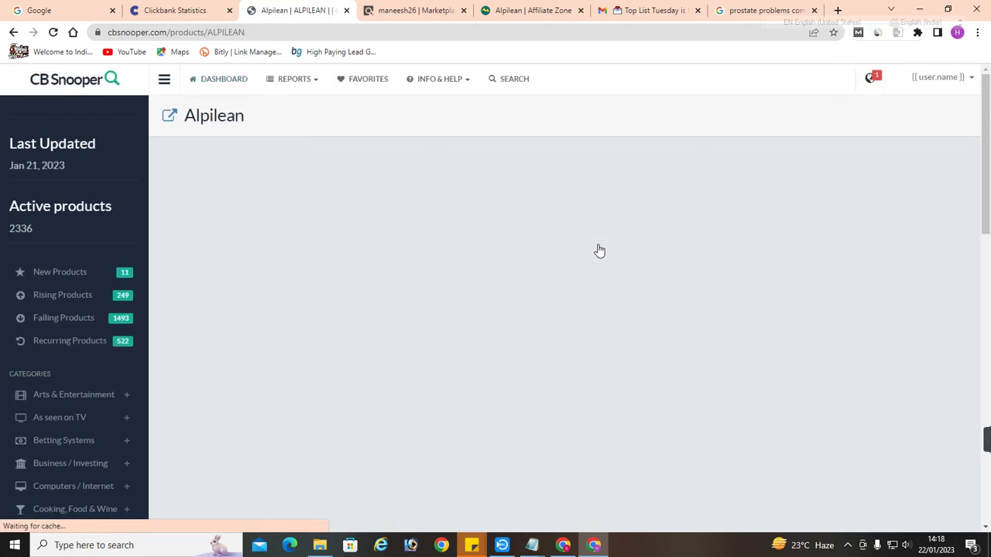
pyautogui.scroll(-3, 568, 287)
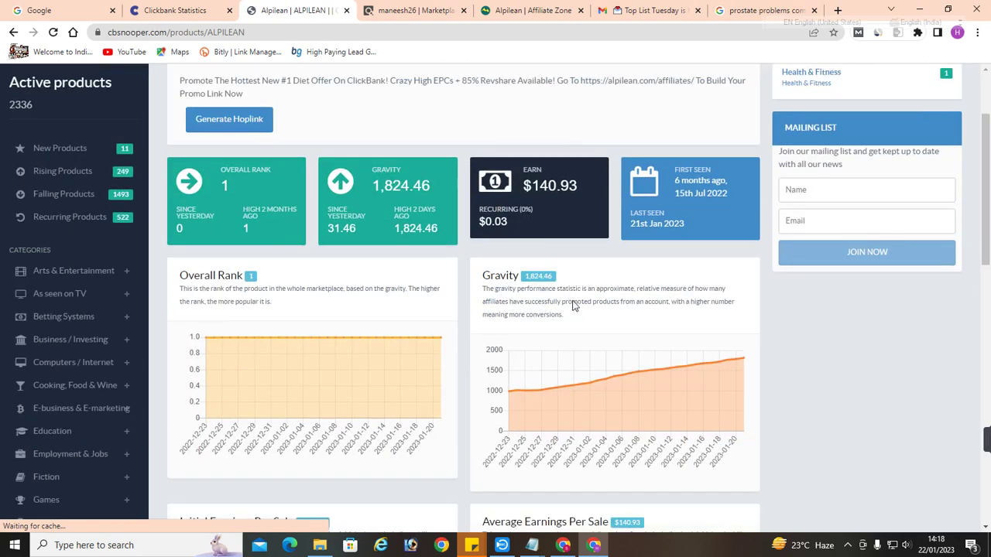
pyautogui.moveTo(511, 398)
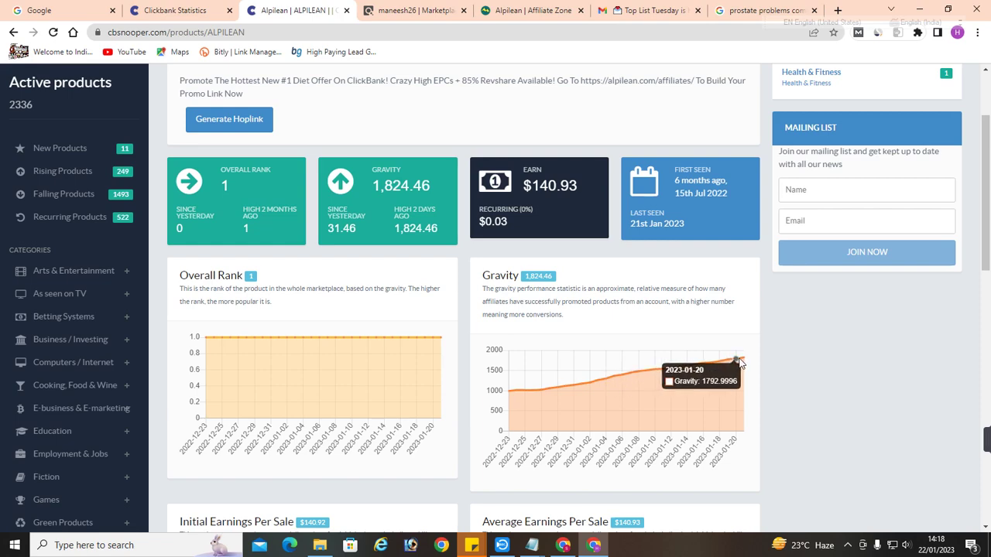
pyautogui.scroll(-1, 619, 335)
pyautogui.scroll(-3, 619, 336)
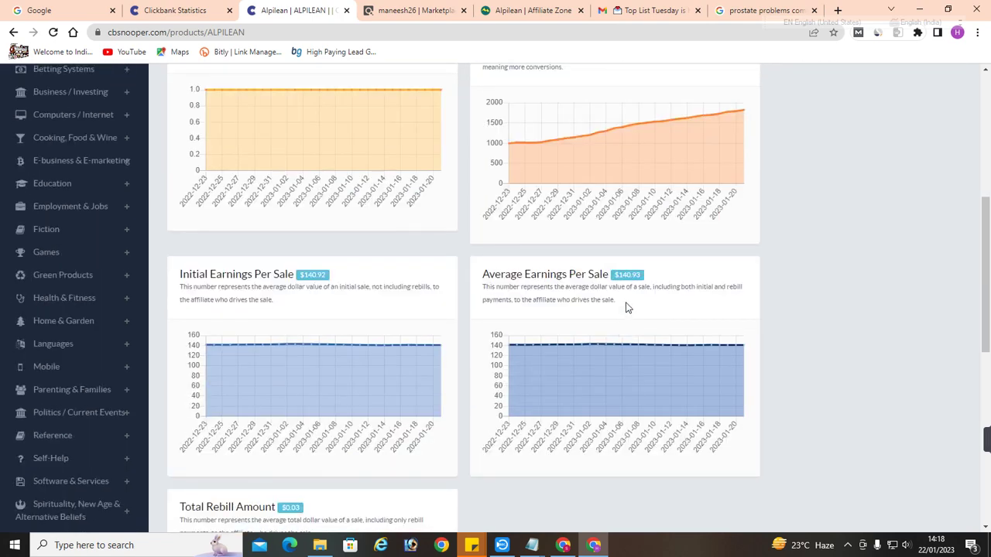
pyautogui.moveTo(647, 277); pyautogui.dragTo(600, 273)
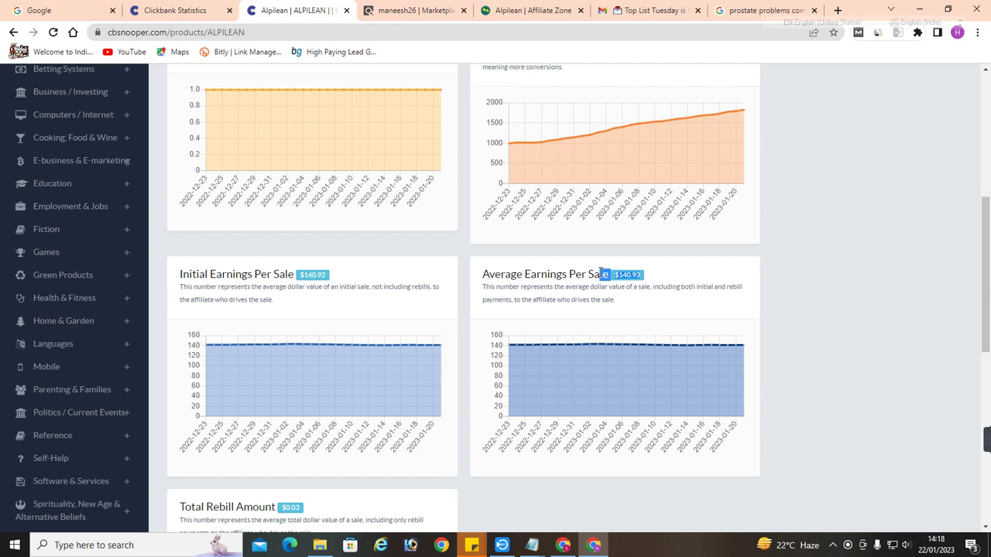
pyautogui.click(656, 282)
pyautogui.scroll(-2, 656, 282)
pyautogui.scroll(2, 516, 280)
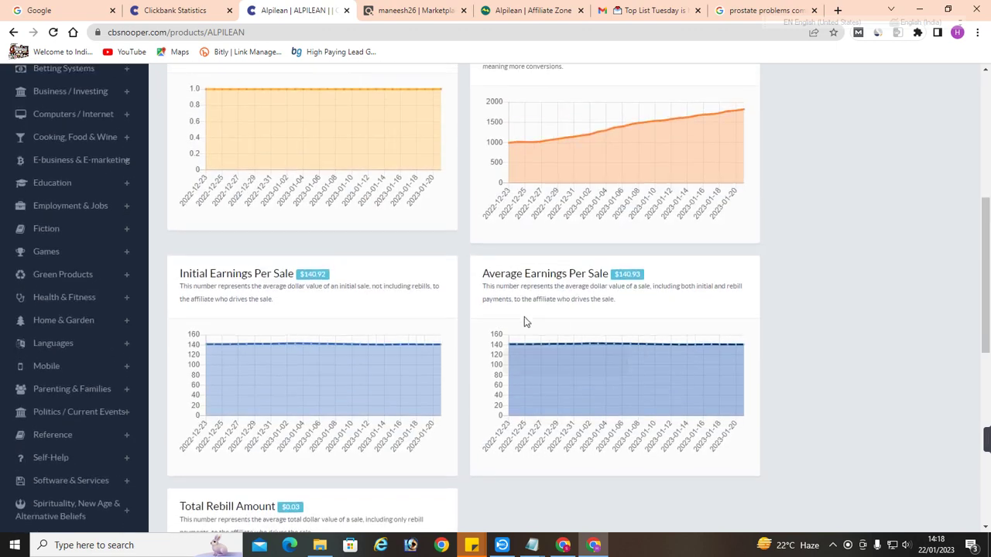
pyautogui.scroll(-3, 524, 321)
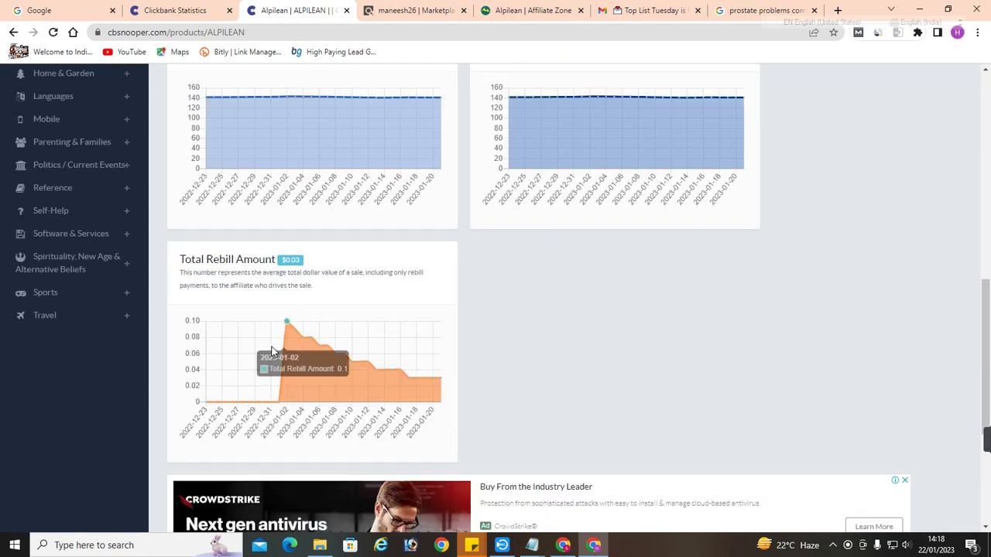
pyautogui.scroll(1, 292, 364)
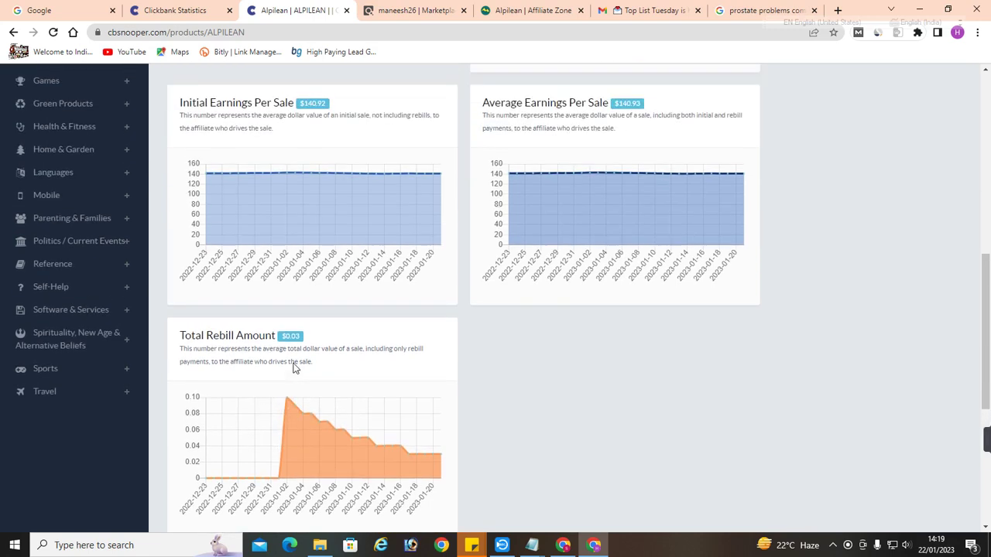
pyautogui.scroll(3, 317, 348)
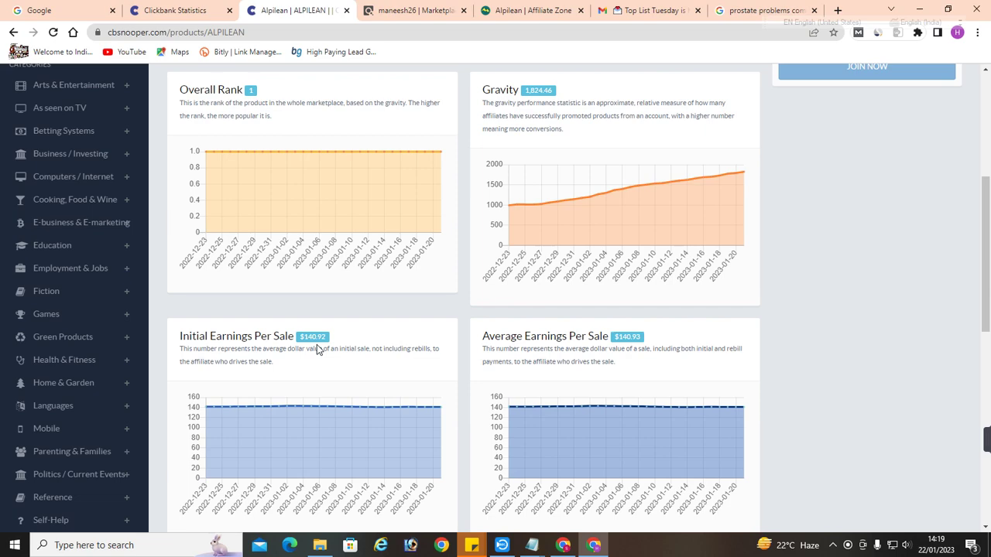
pyautogui.scroll(3, 316, 344)
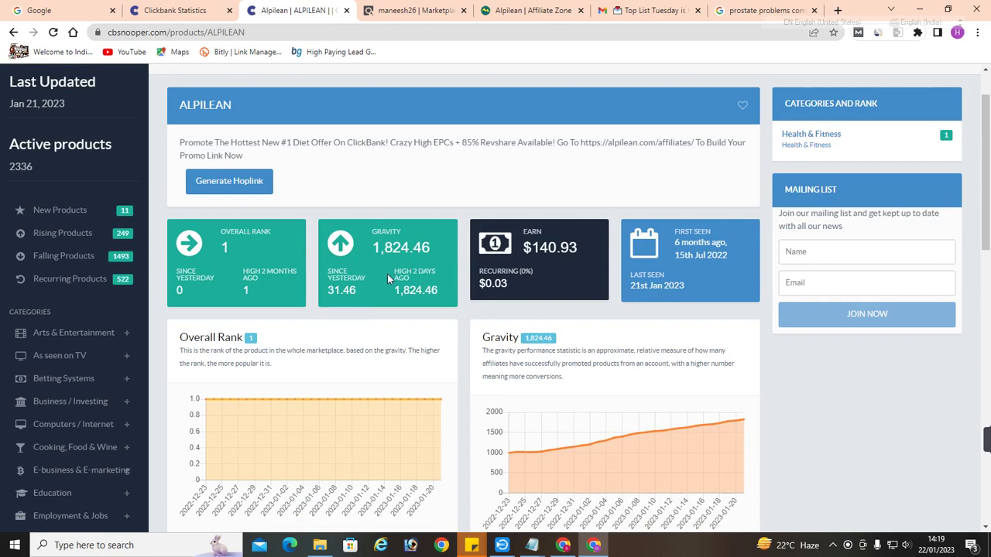
pyautogui.scroll(-2, 387, 274)
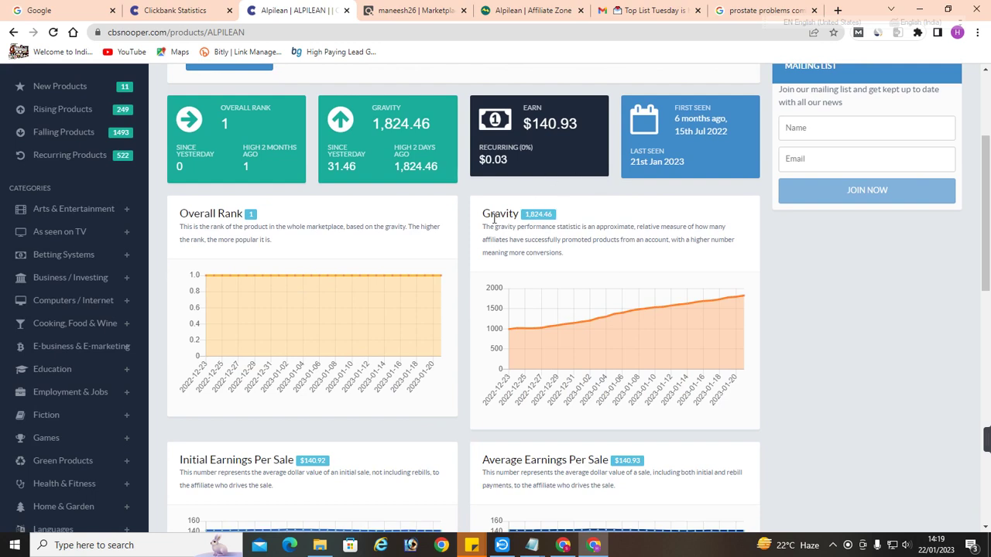
pyautogui.scroll(3, 421, 240)
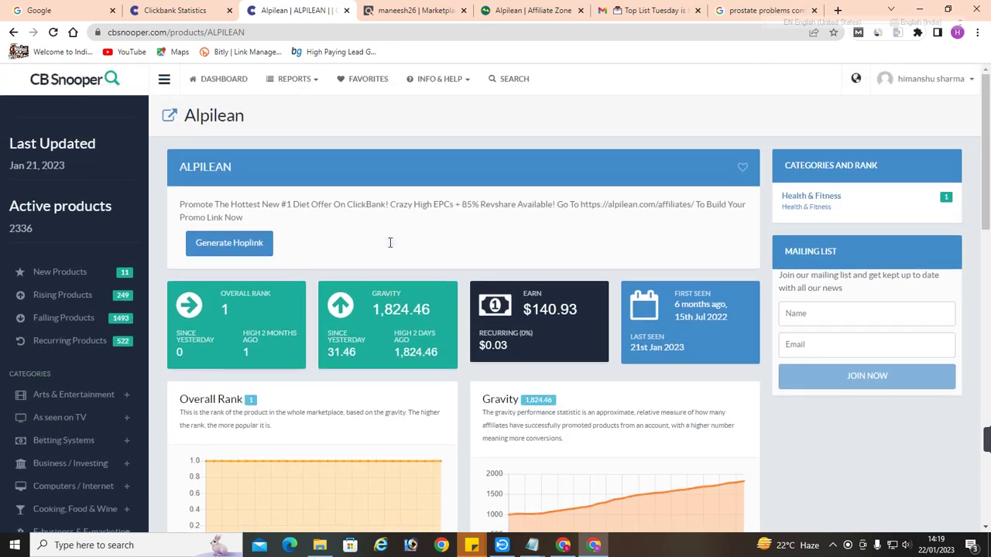
pyautogui.click(219, 86)
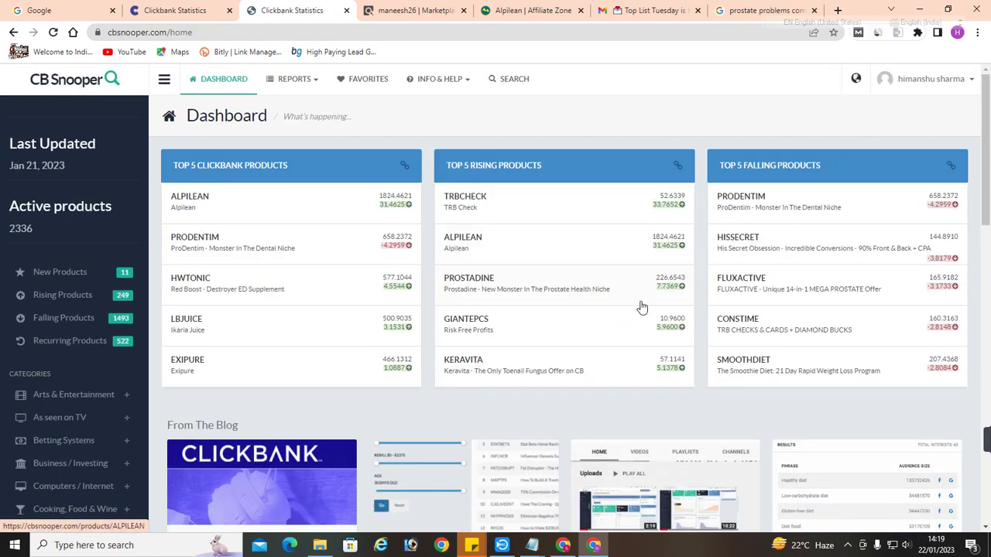
# Open Prostadine from Top 5 Rising Products, check its 226.65 gravity, then close the prostate-problems search tab
pyautogui.click(605, 284)
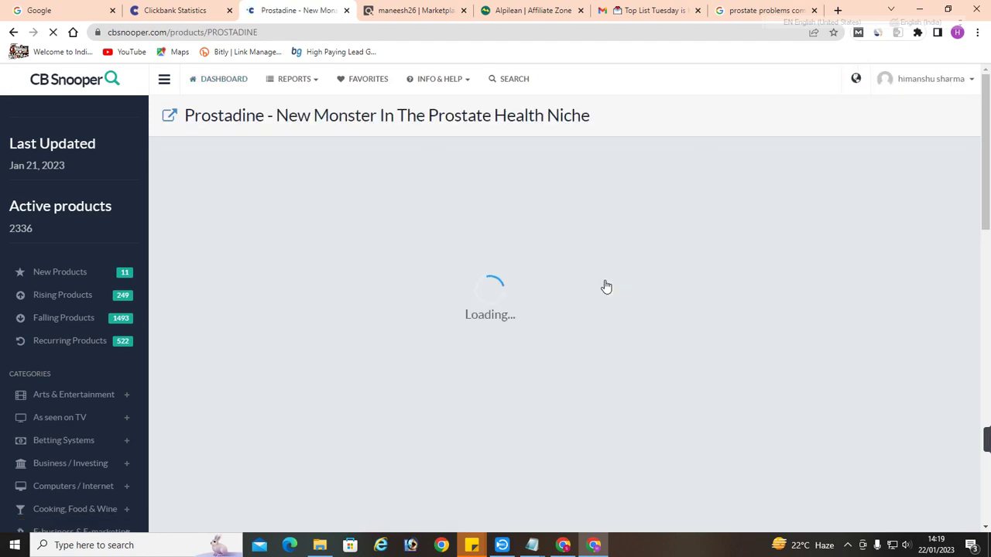
pyautogui.scroll(-3, 604, 283)
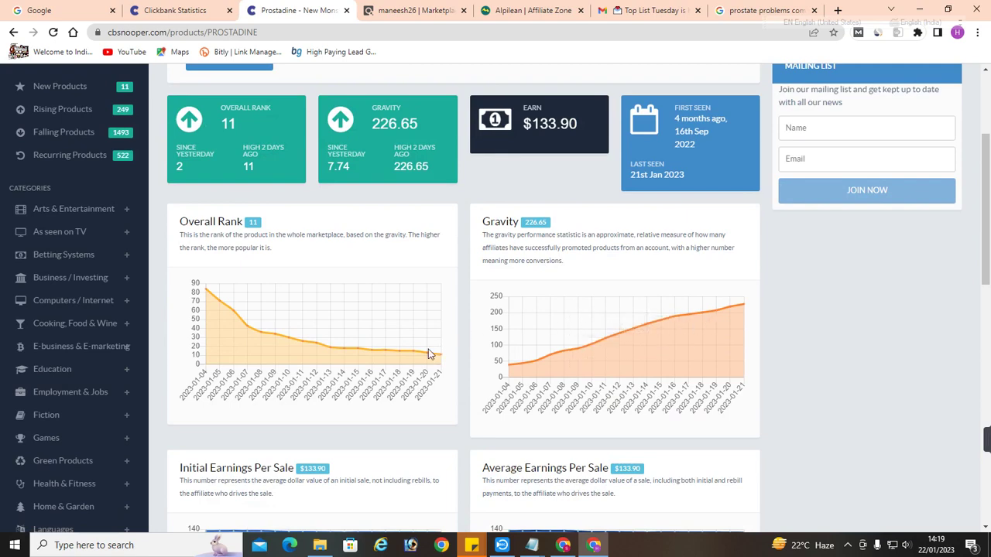
pyautogui.scroll(-2, 689, 344)
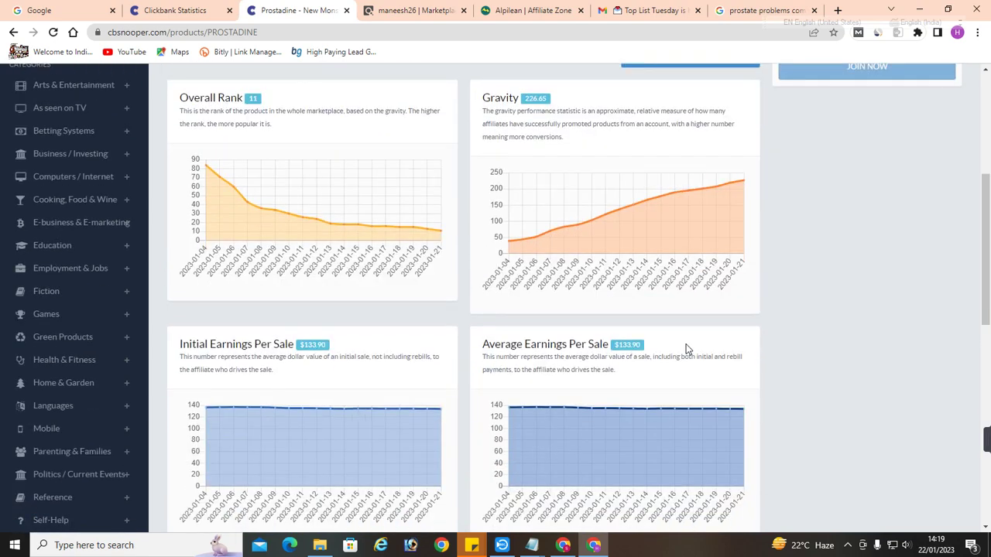
pyautogui.scroll(-2, 460, 376)
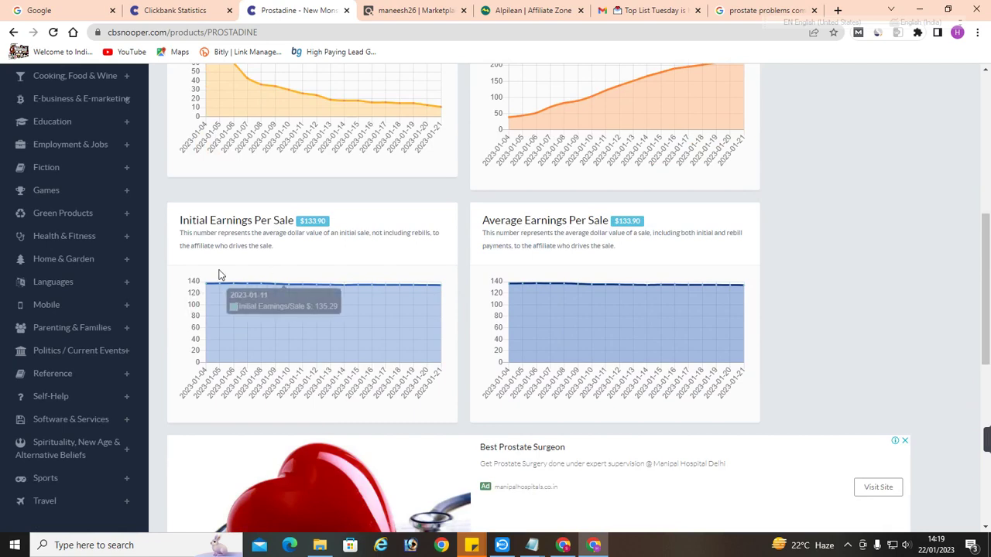
pyautogui.scroll(4, 338, 312)
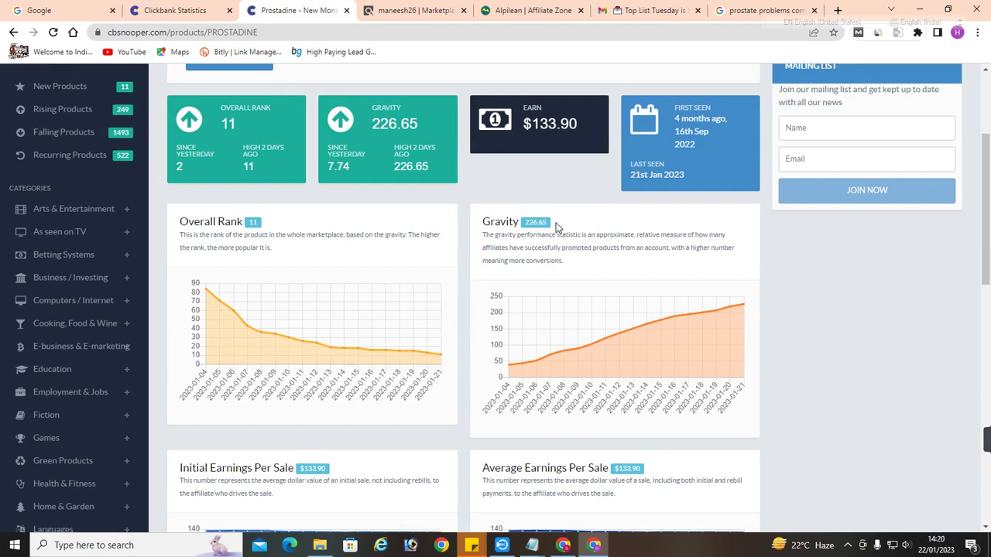
pyautogui.moveTo(556, 226); pyautogui.dragTo(484, 219)
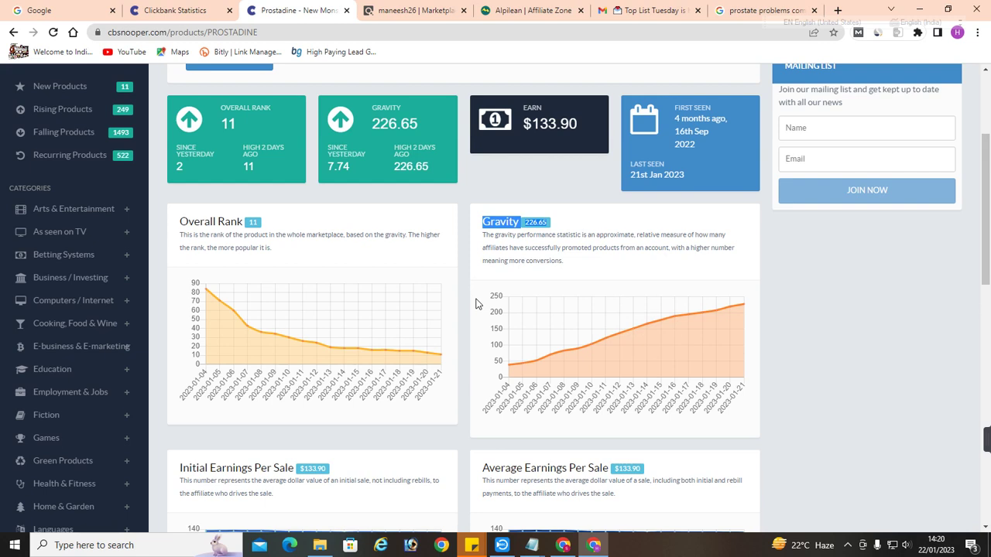
pyautogui.click(811, 11)
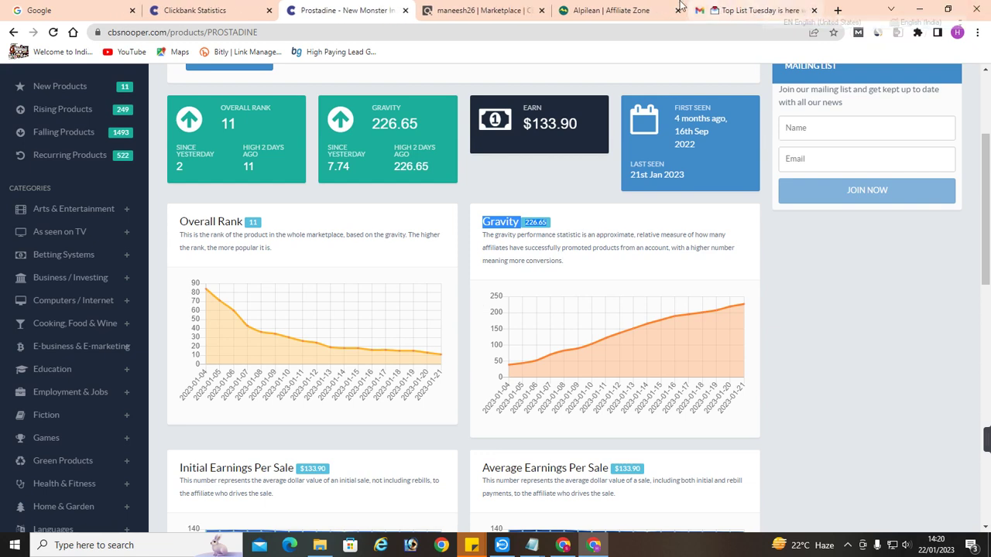
# Open usa-proxy.org in a new tab and enter google.com as the proxied URL
pyautogui.click(837, 10)
pyautogui.write('u')
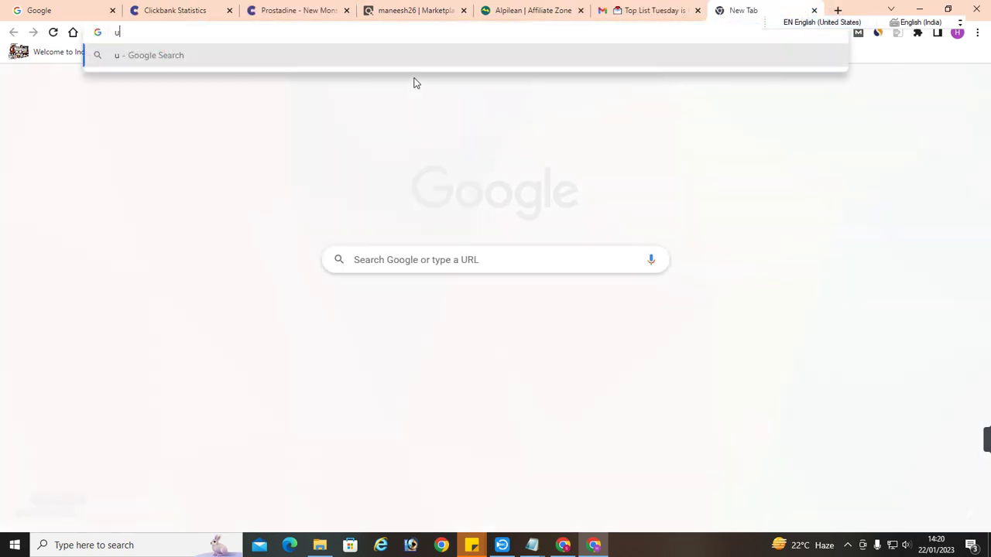
pyautogui.write('sa-rpx')
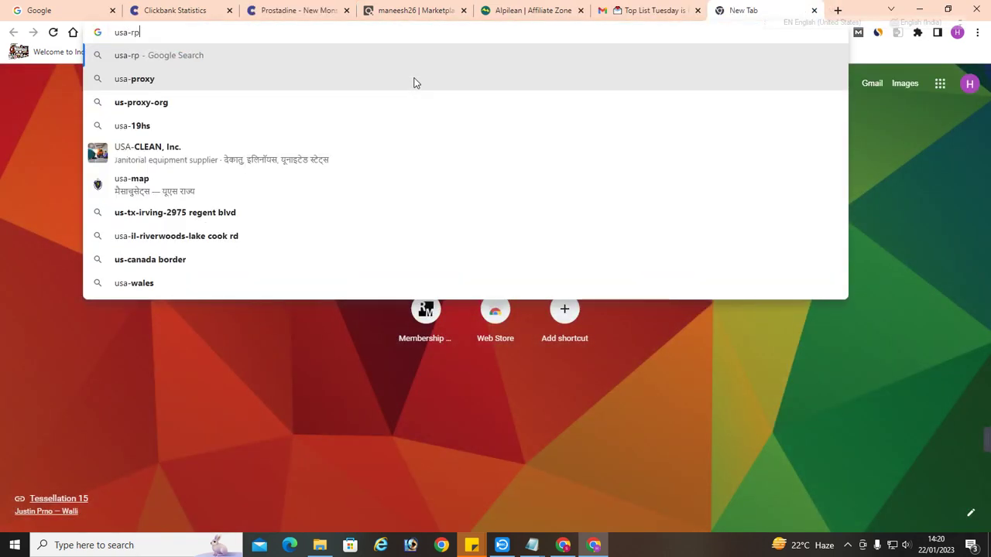
pyautogui.press('BackSpace')
pyautogui.press('BackSpace')
pyautogui.press('BackSpace')
pyautogui.write('proxy')
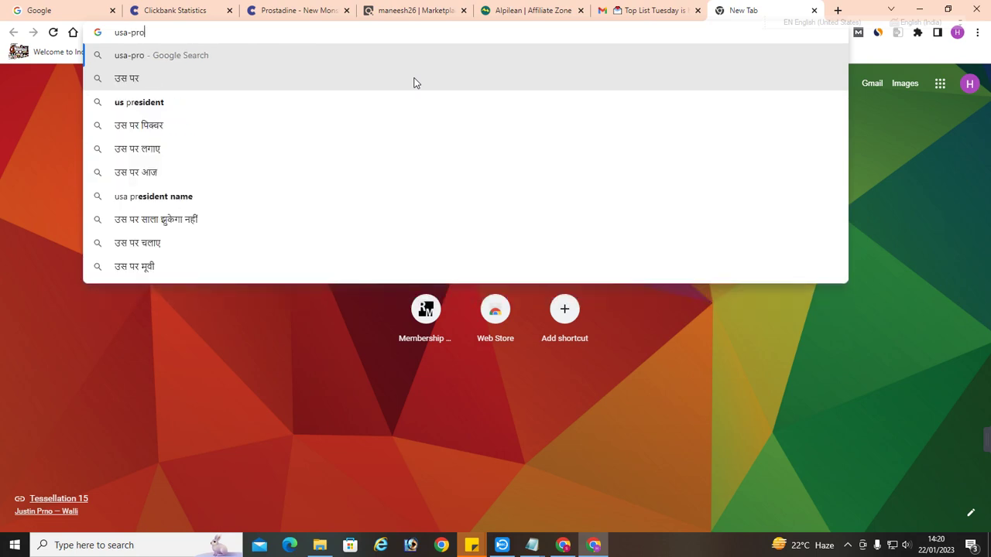
pyautogui.write('.org')
pyautogui.press('Return')
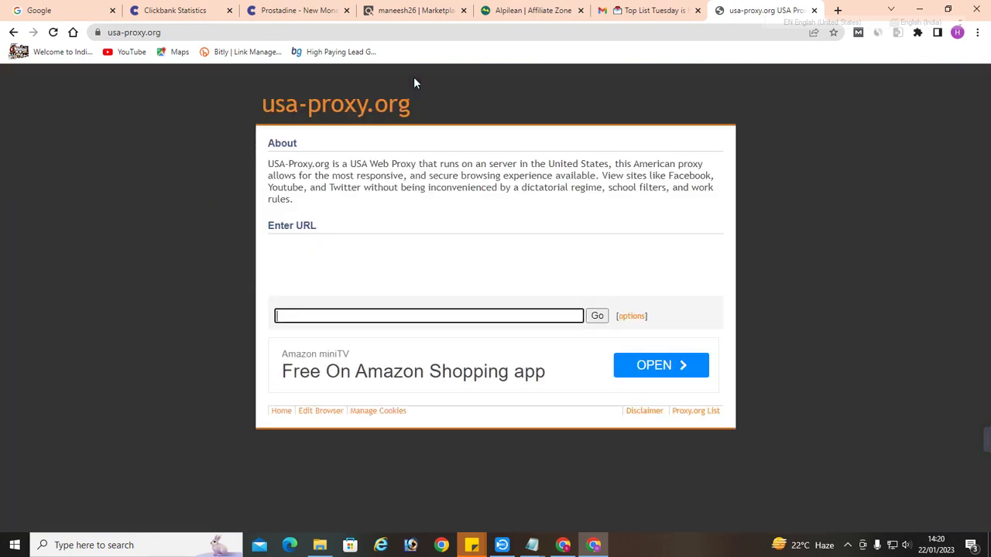
pyautogui.write('google.com')
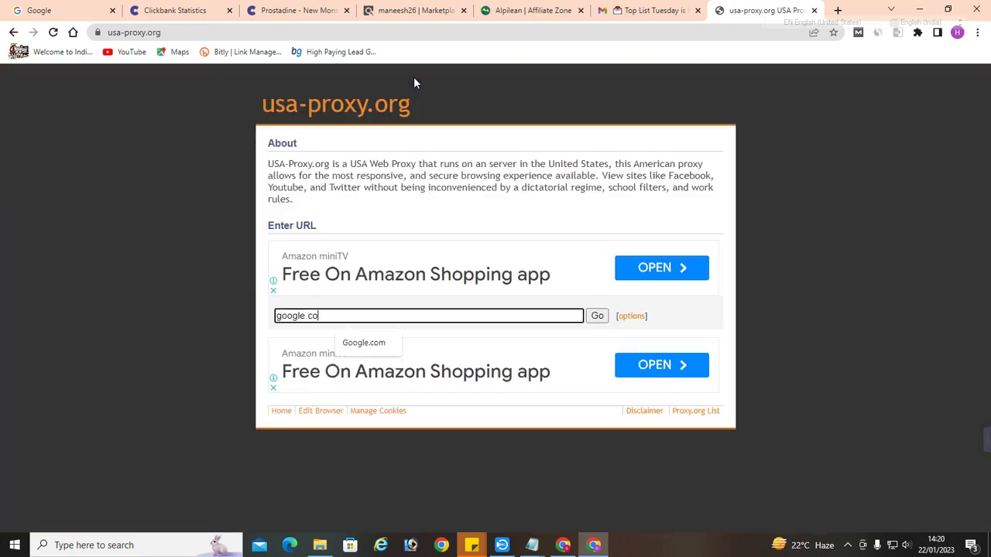
# Load Google through the proxy, search alpilean, review the ads, then select the query text
pyautogui.click(595, 320)
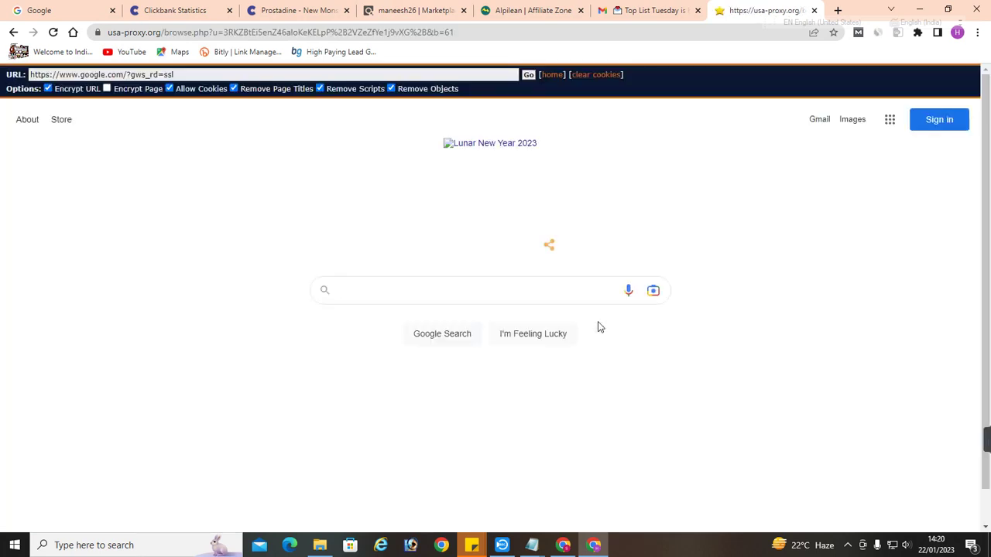
pyautogui.write('alpileqan')
pyautogui.press('Return')
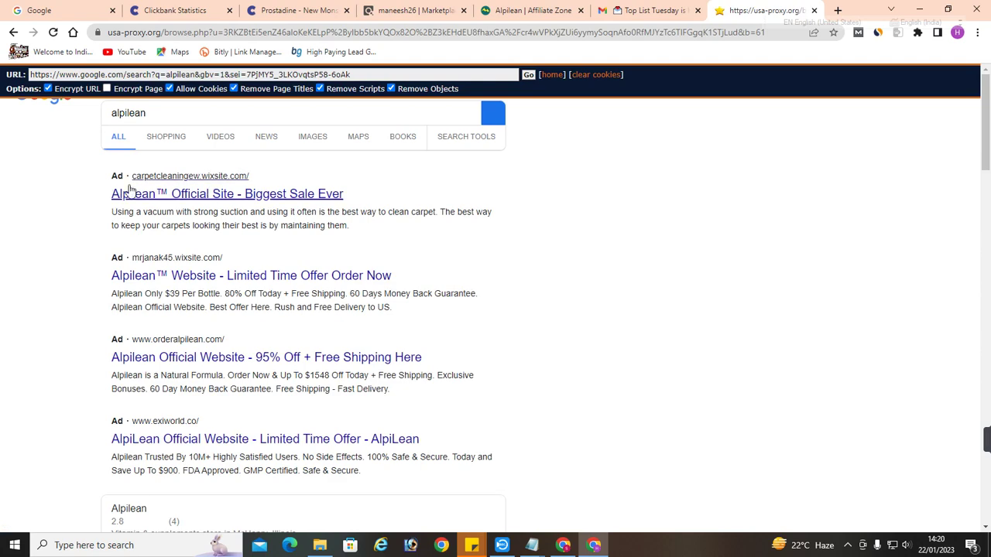
pyautogui.scroll(-1, 205, 286)
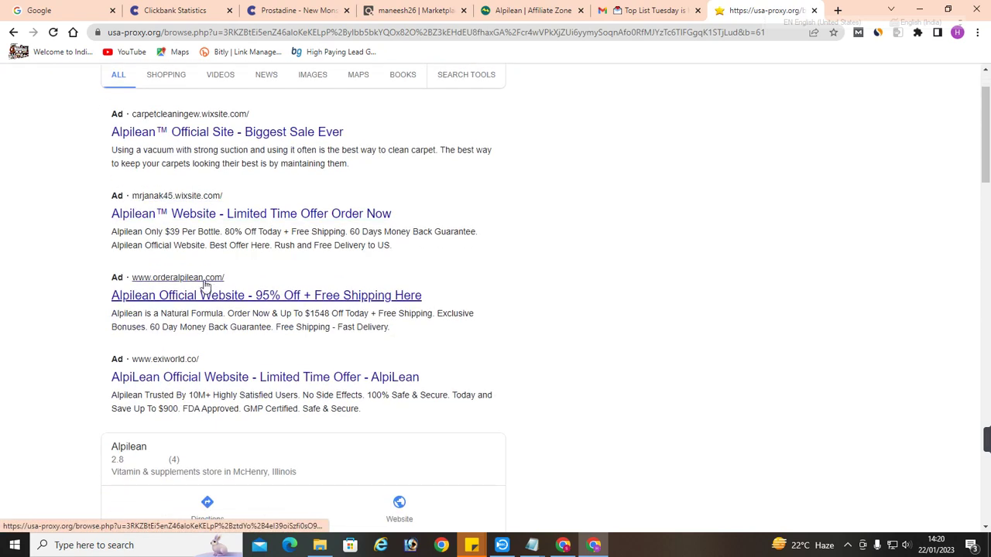
pyautogui.scroll(-2, 221, 302)
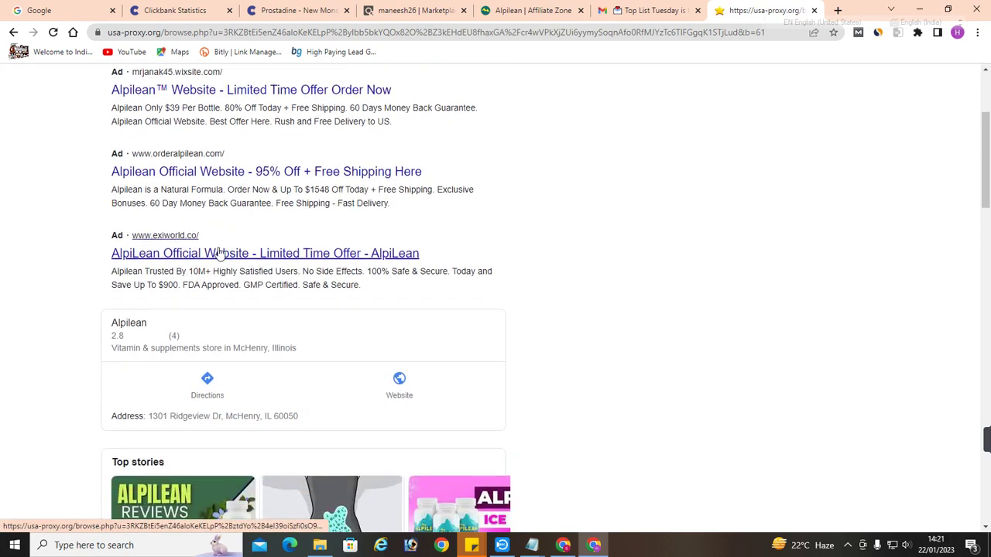
pyautogui.scroll(-3, 220, 252)
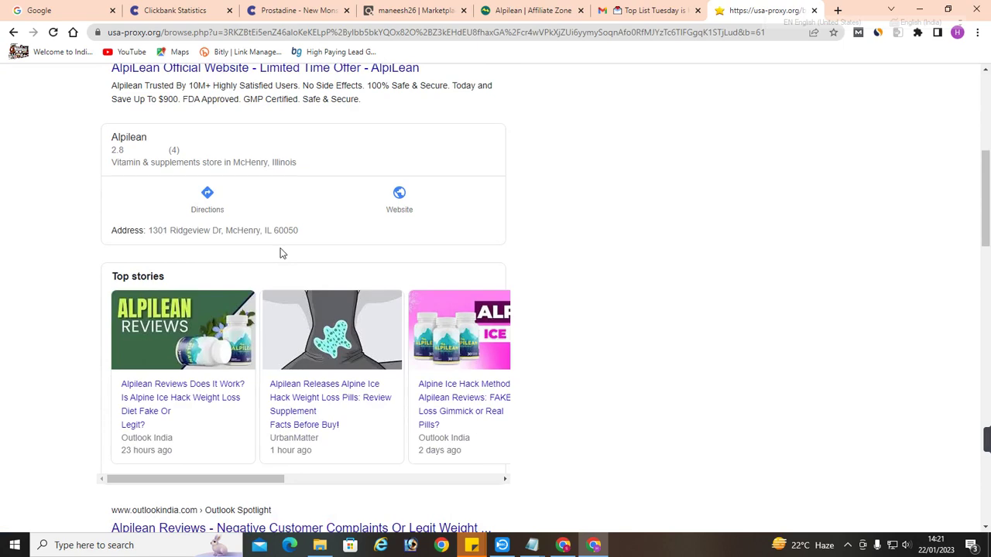
pyautogui.scroll(-3, 281, 253)
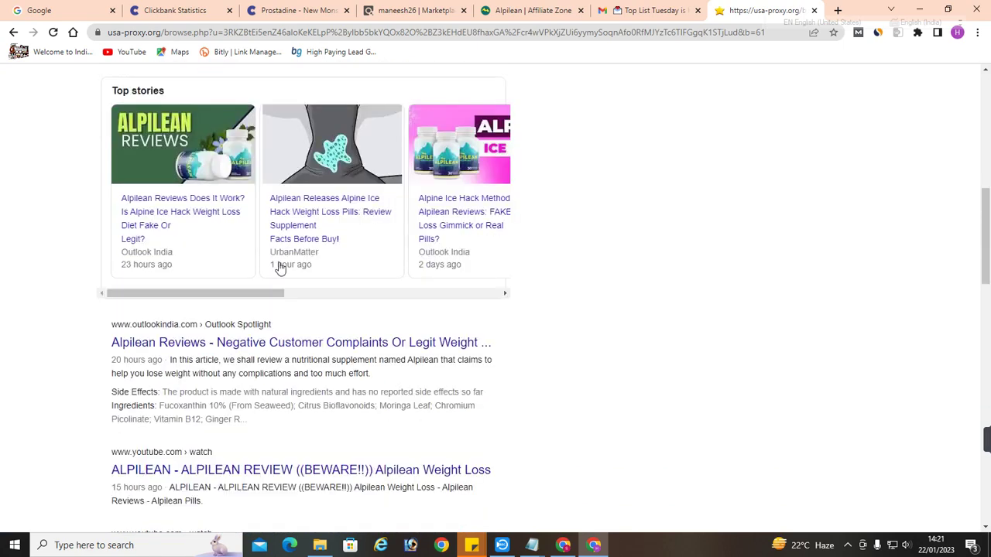
pyautogui.scroll(9, 276, 265)
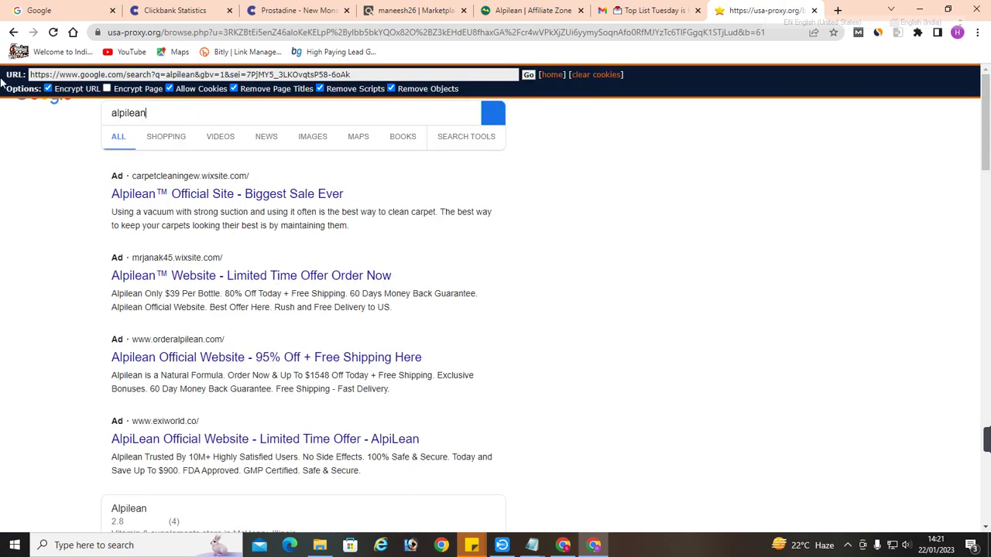
pyautogui.hotkey('ctrl', 'a')
# Search prostadine on the proxied Google and highlight the first ad's display URL
pyautogui.click(13, 32)
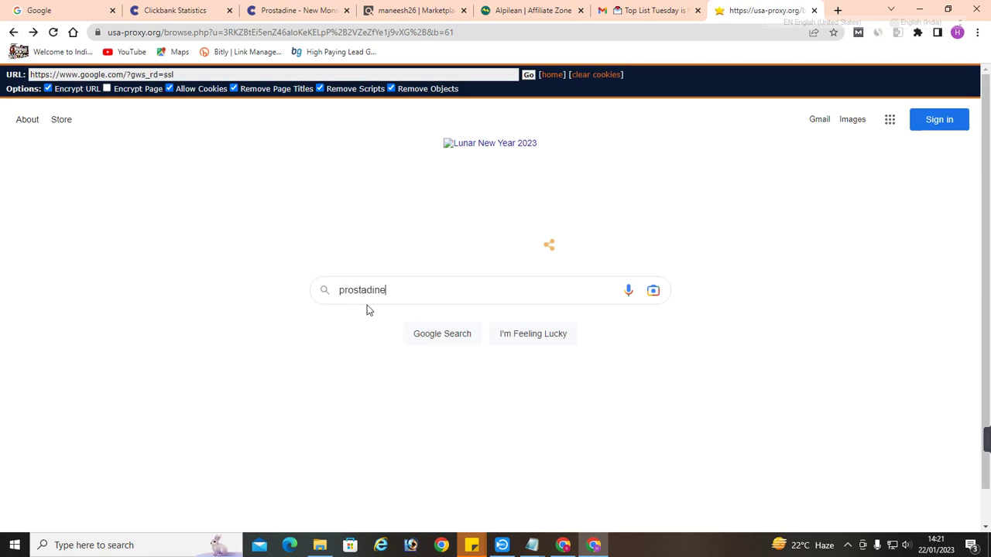
pyautogui.press('Return')
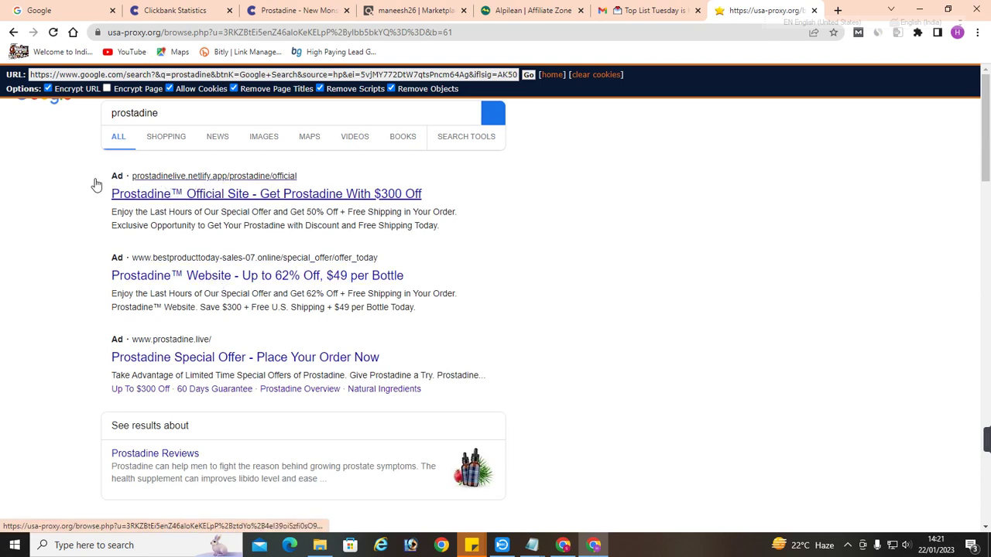
pyautogui.moveTo(111, 176); pyautogui.dragTo(228, 178)
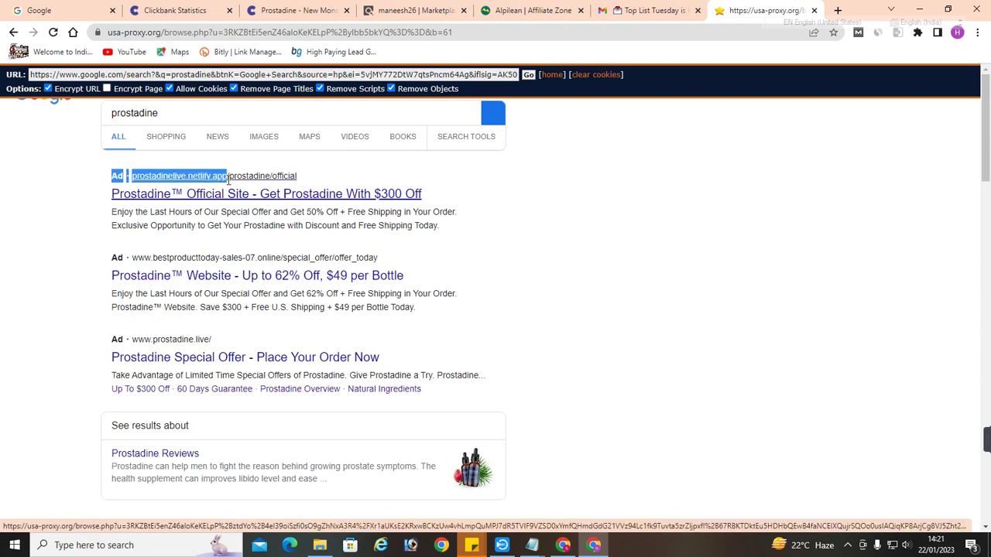
# Preview the first Prostadine ad's official store page, then return to the ad results
pyautogui.click(229, 203)
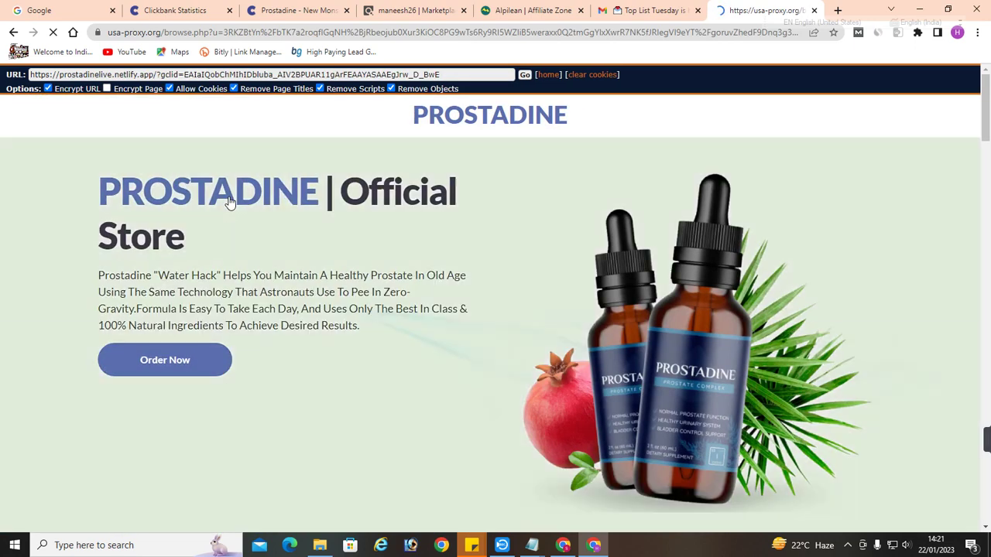
pyautogui.scroll(-15, 283, 251)
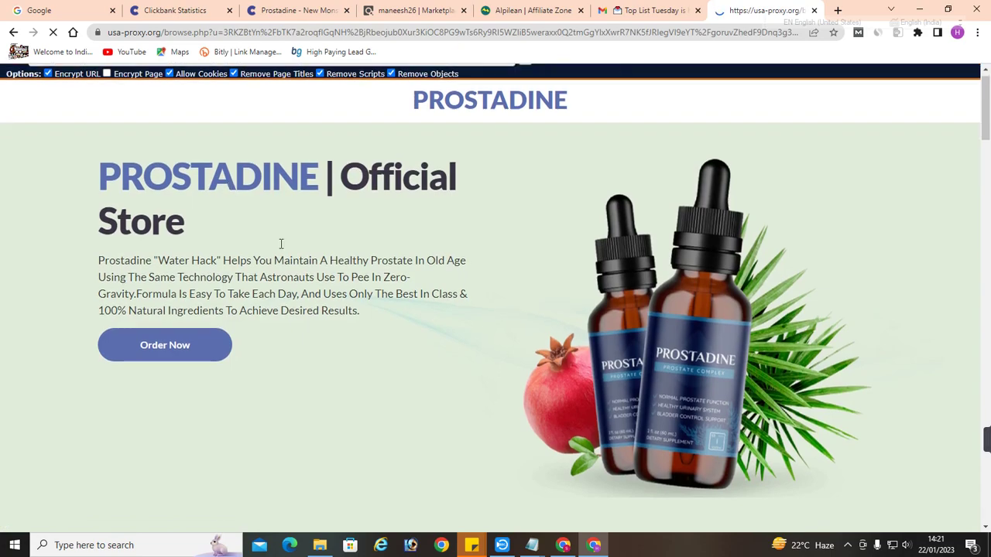
pyautogui.scroll(-20, 283, 253)
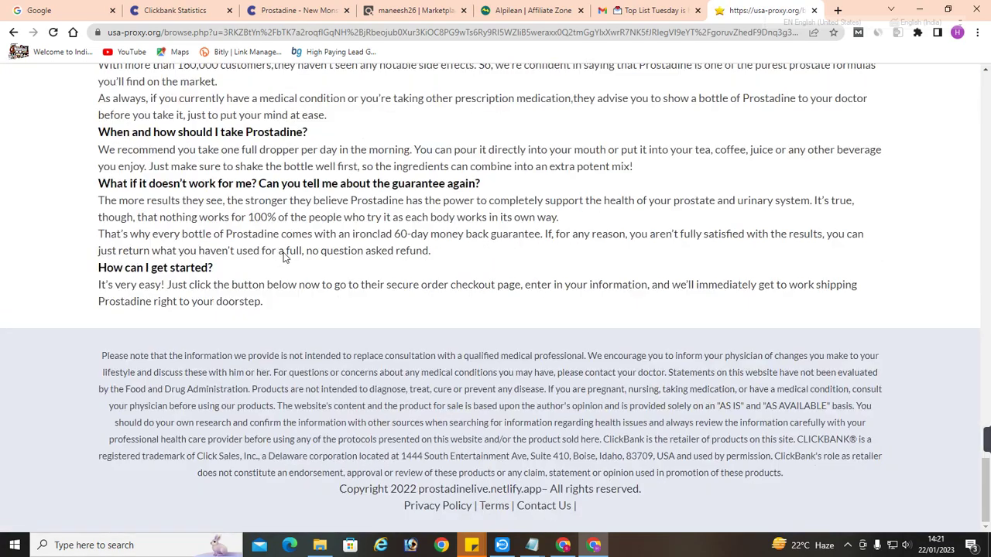
pyautogui.scroll(20, 283, 256)
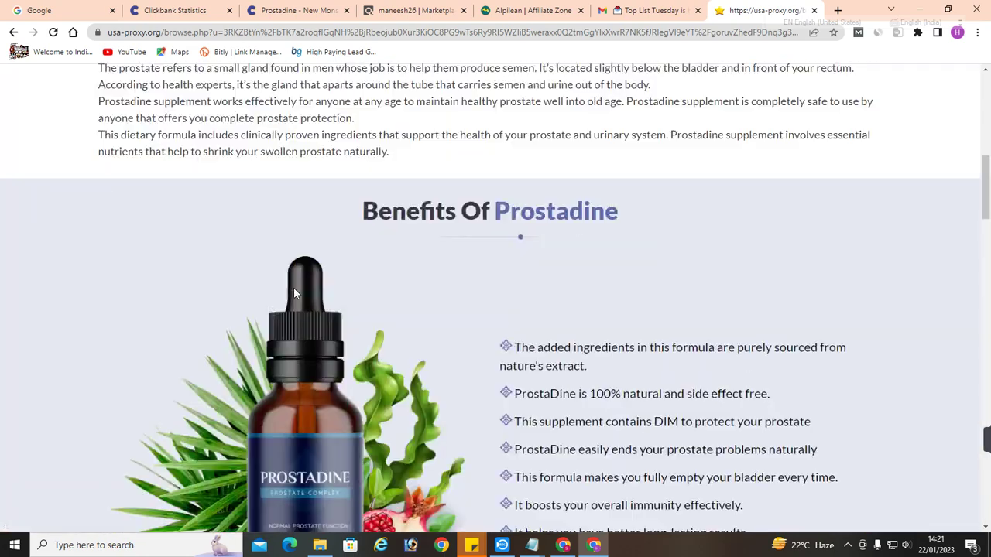
pyautogui.scroll(3, 293, 293)
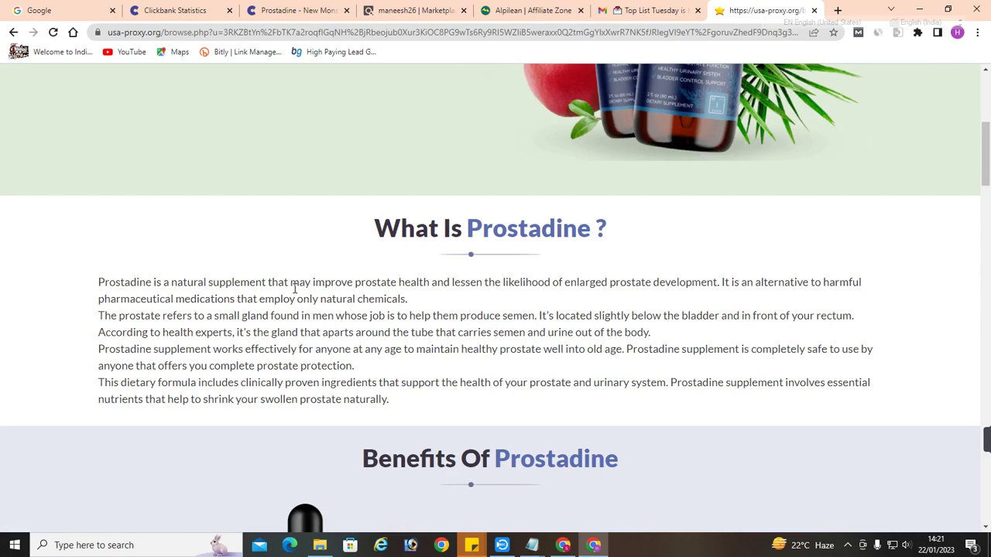
pyautogui.scroll(4, 7, 128)
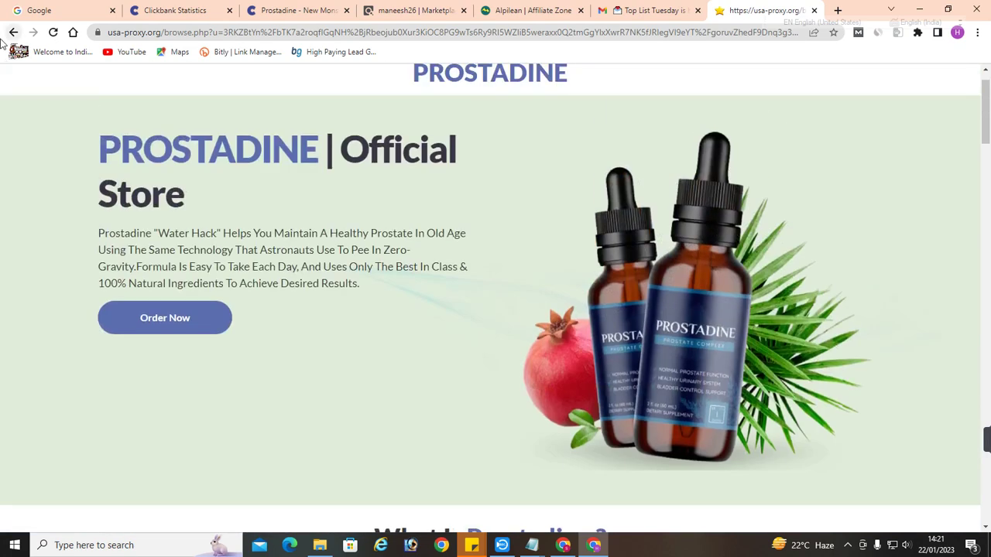
pyautogui.click(13, 32)
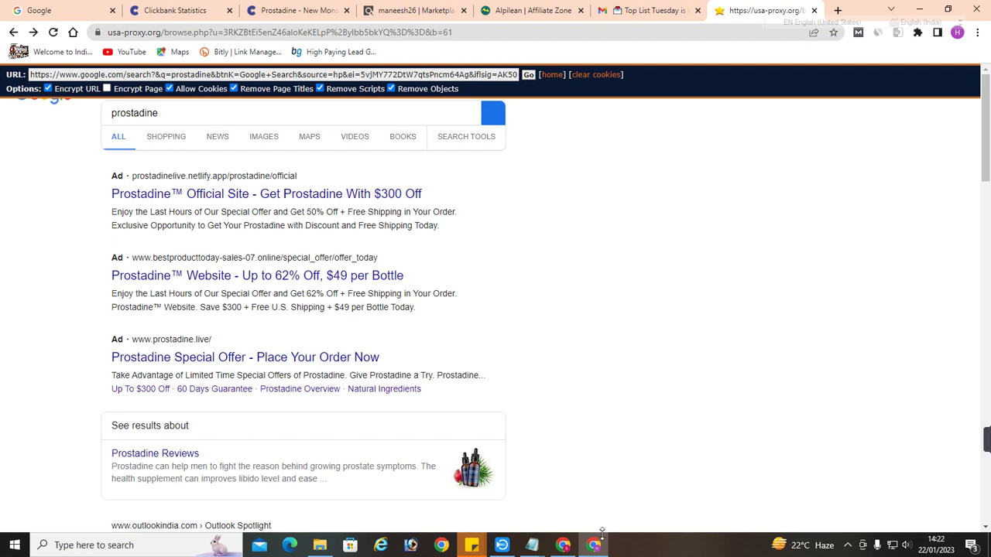
# Open a Chrome window for another browser profile
pyautogui.click(957, 33)
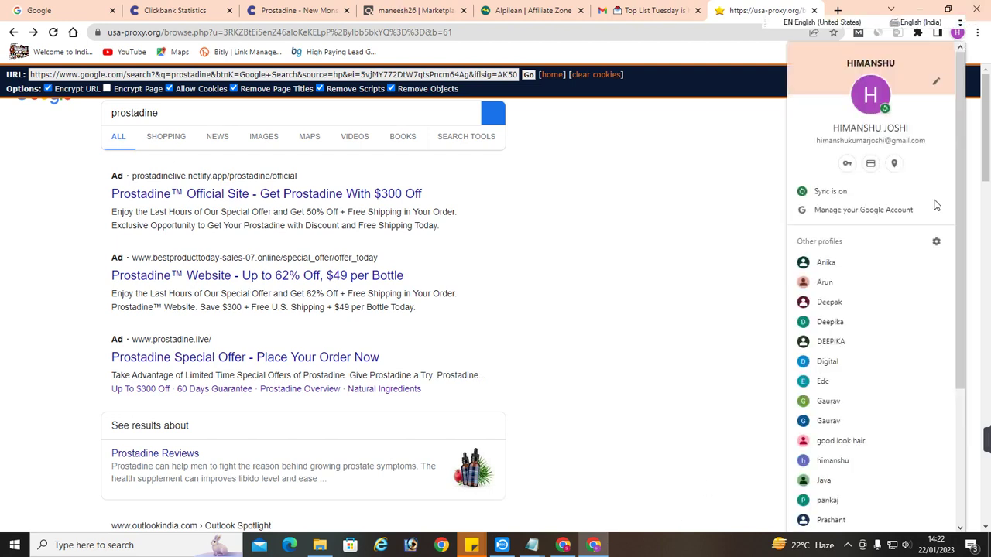
pyautogui.scroll(-5, 851, 387)
pyautogui.click(824, 345)
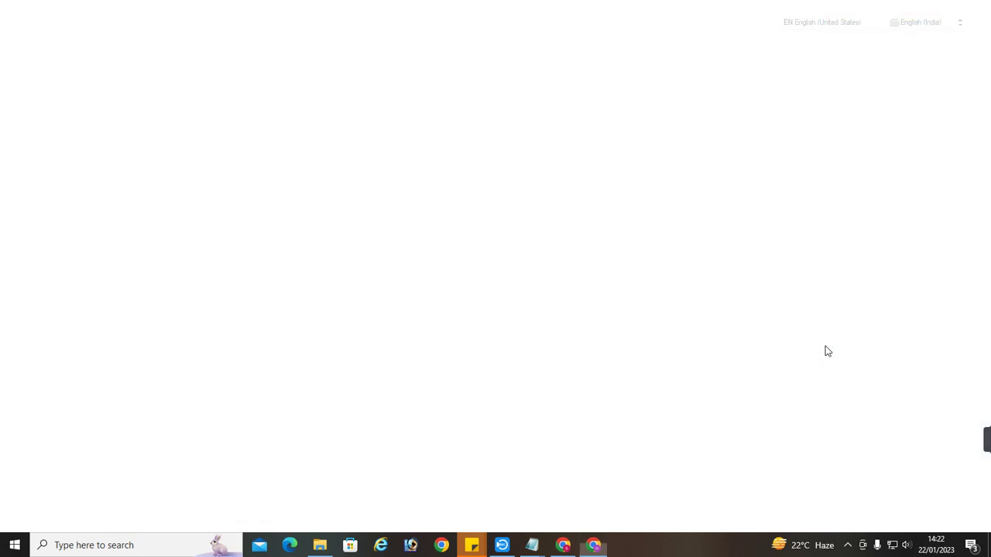
# Search 'google ads', translate the results into English, and open the official Google Ads site
pyautogui.write('google')
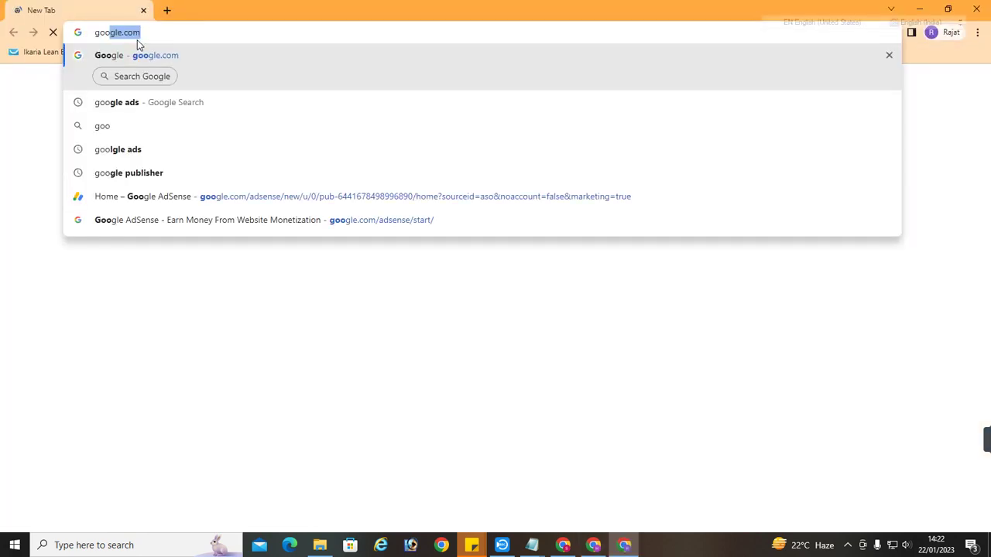
pyautogui.write(' ads')
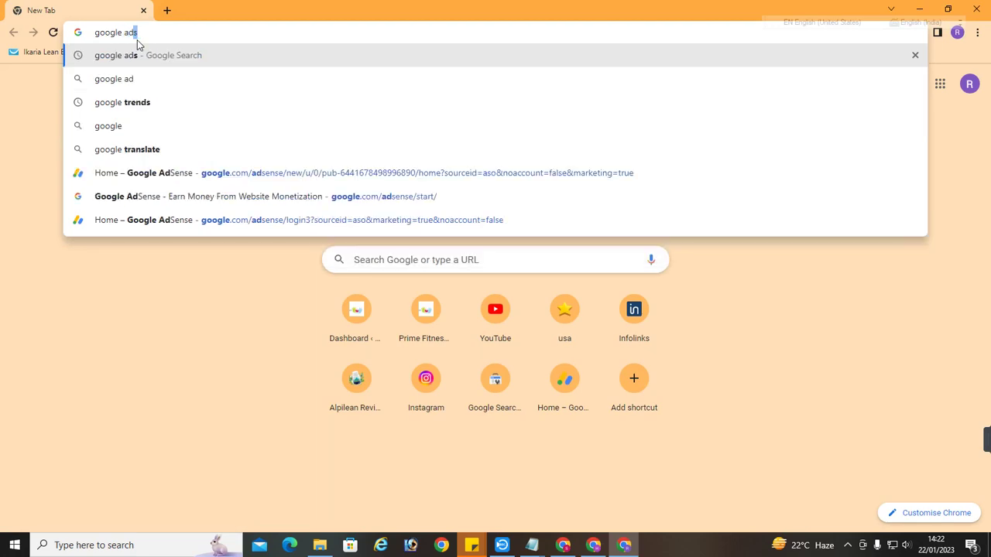
pyautogui.press('Return')
pyautogui.scroll(-3, 214, 369)
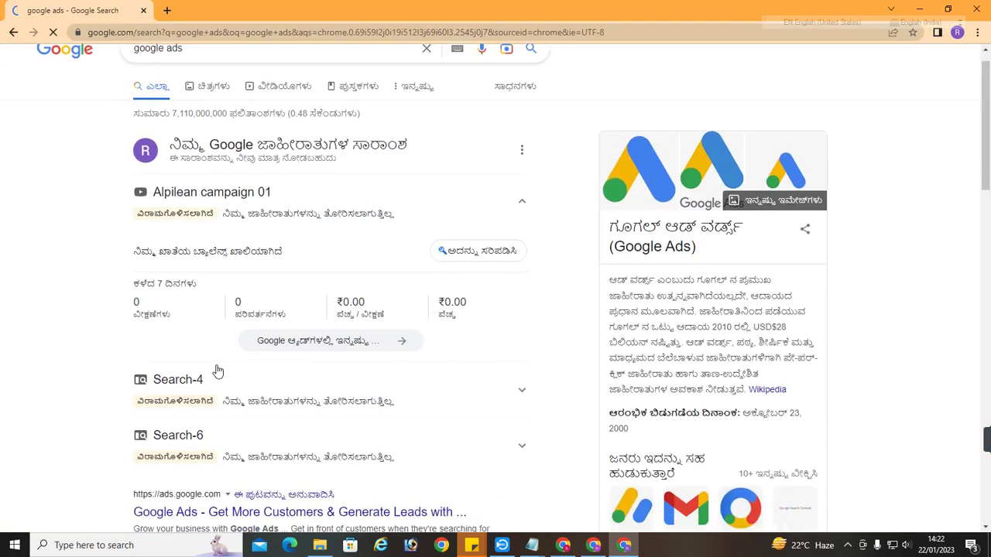
pyautogui.scroll(3, 745, 68)
pyautogui.click(827, 55)
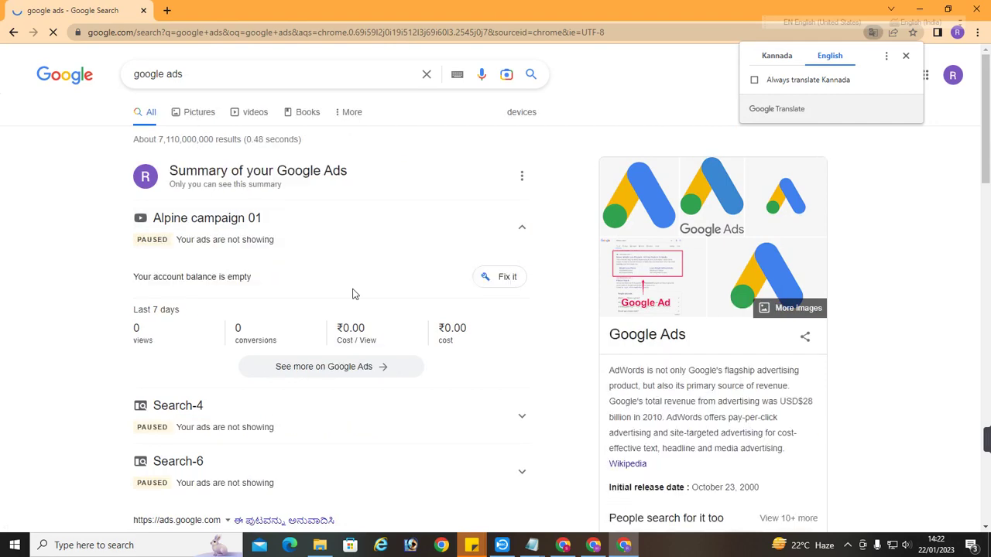
pyautogui.scroll(-3, 351, 292)
pyautogui.click(236, 353)
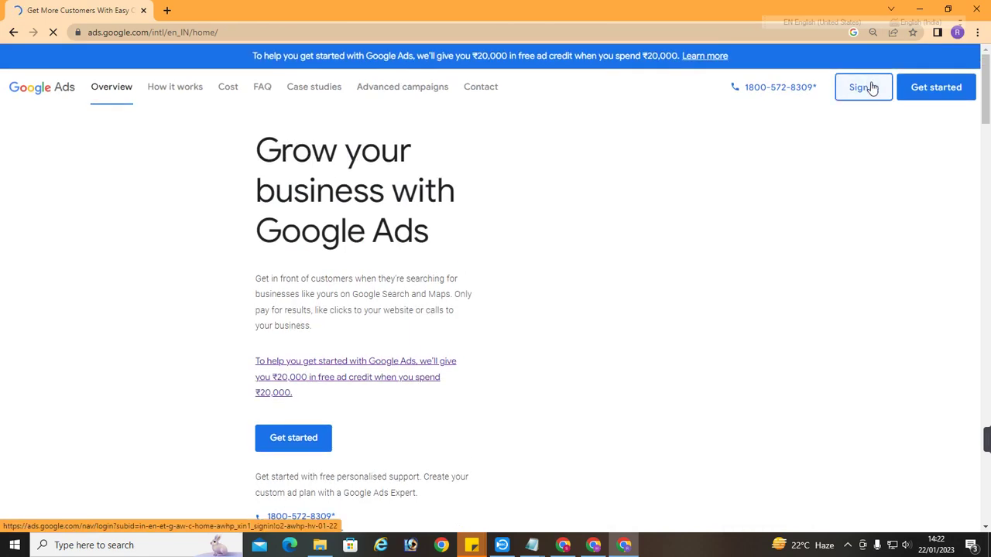
# Sign in to reach the Google Ads Overview, then switch back to the proxied prostadine results window
pyautogui.click(871, 88)
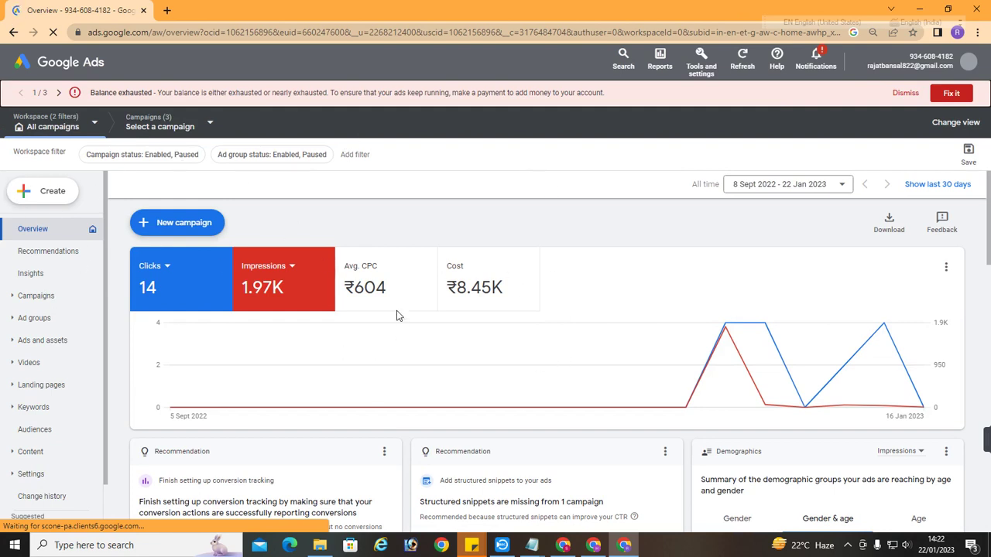
pyautogui.click(595, 546)
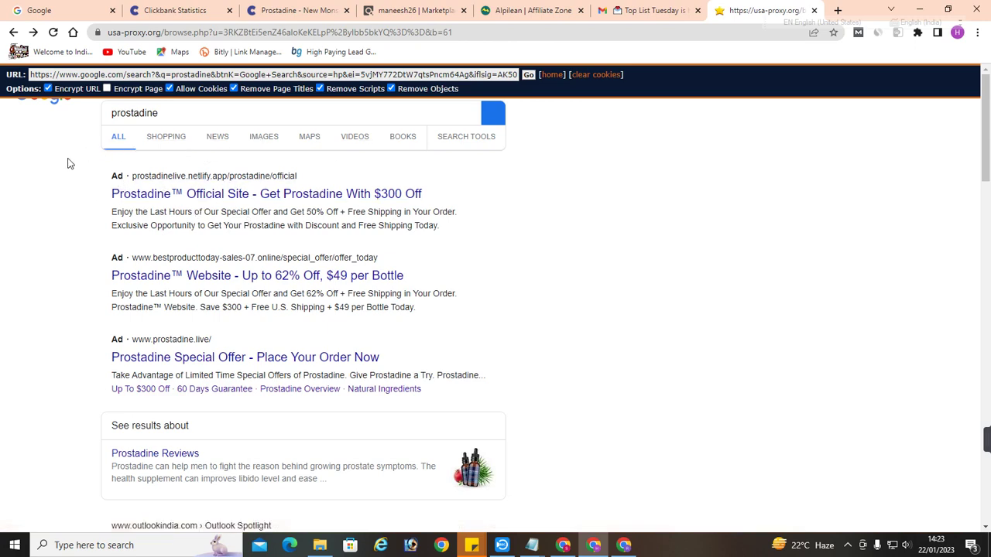
# Highlight the first Prostadine ad, then search isearchform in a new tab and open I Search From
pyautogui.moveTo(67, 163); pyautogui.dragTo(56, 255)
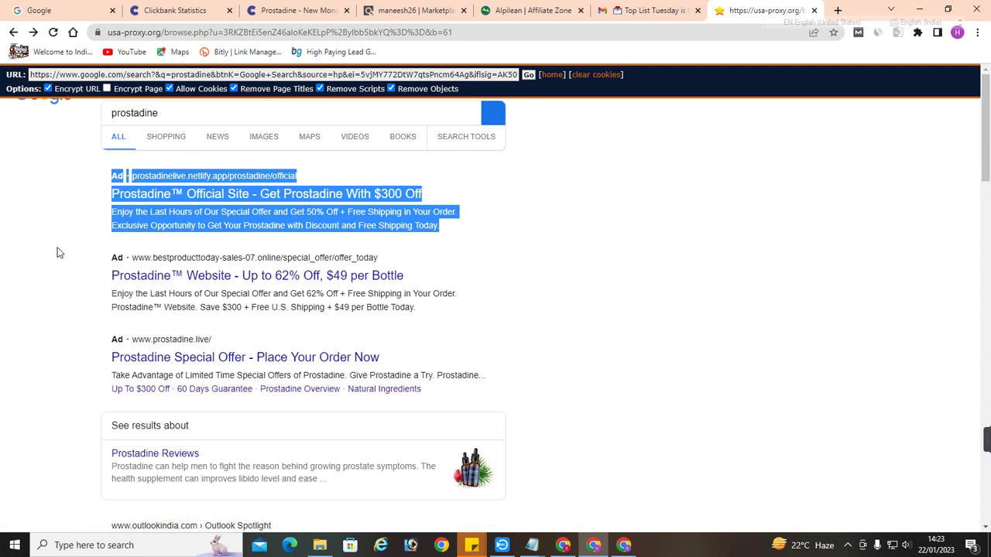
pyautogui.click(78, 131)
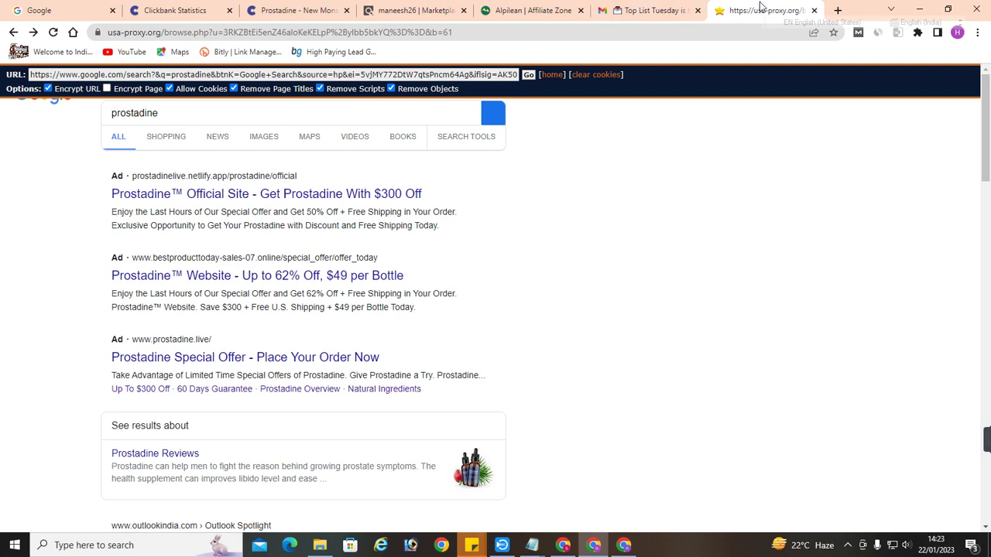
pyautogui.click(837, 10)
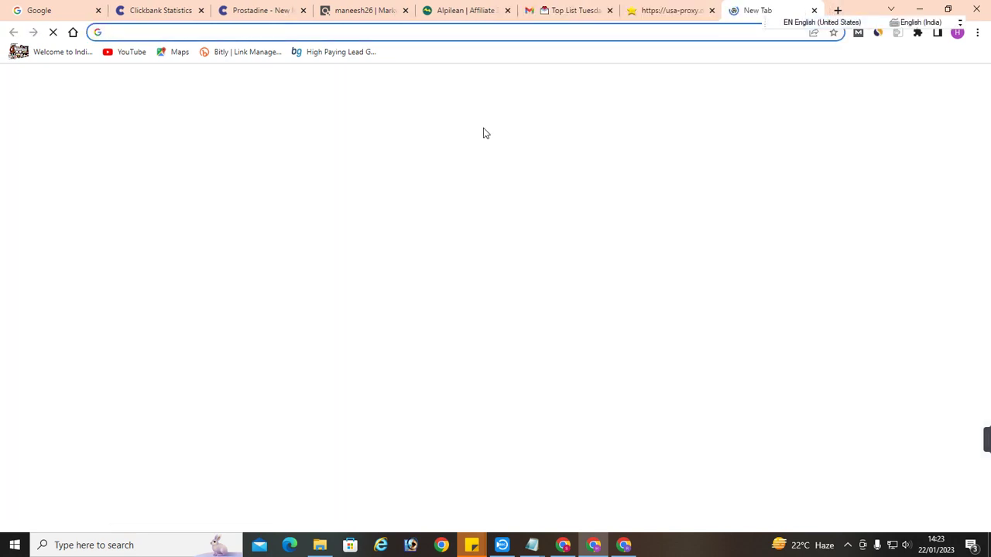
pyautogui.write('isear')
pyautogui.press('Down')
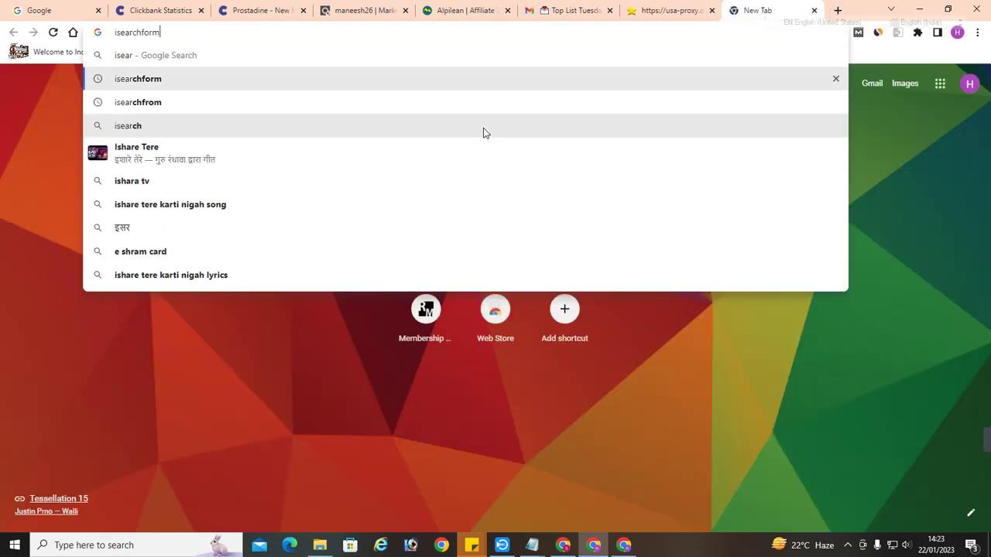
pyautogui.press('Return')
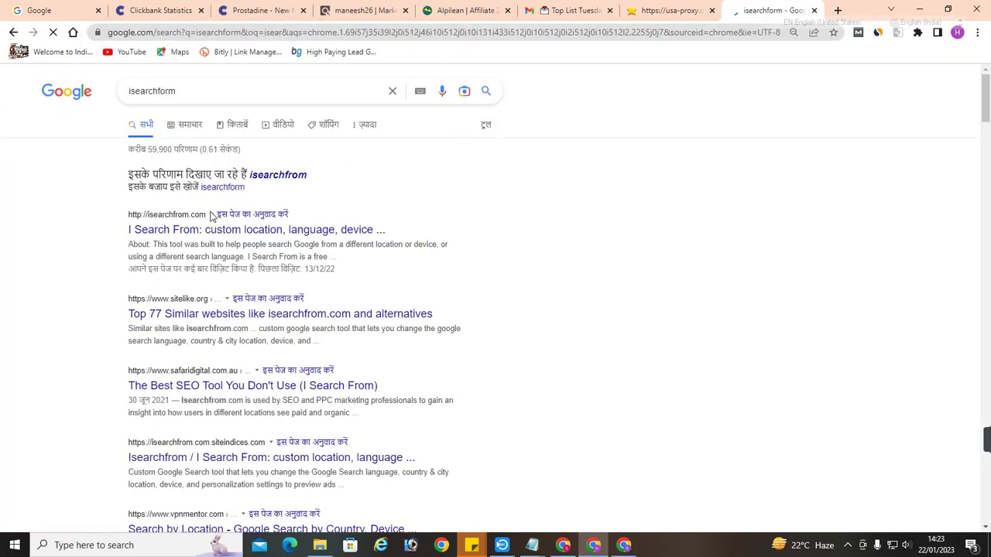
pyautogui.click(185, 229)
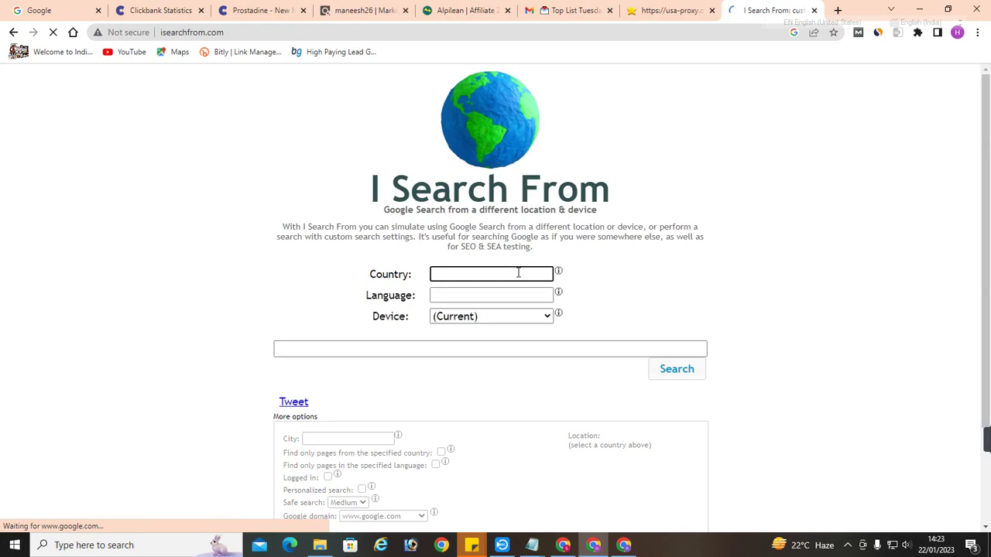
# Search alpilean in I Search From with country United States and language English
pyautogui.write('united')
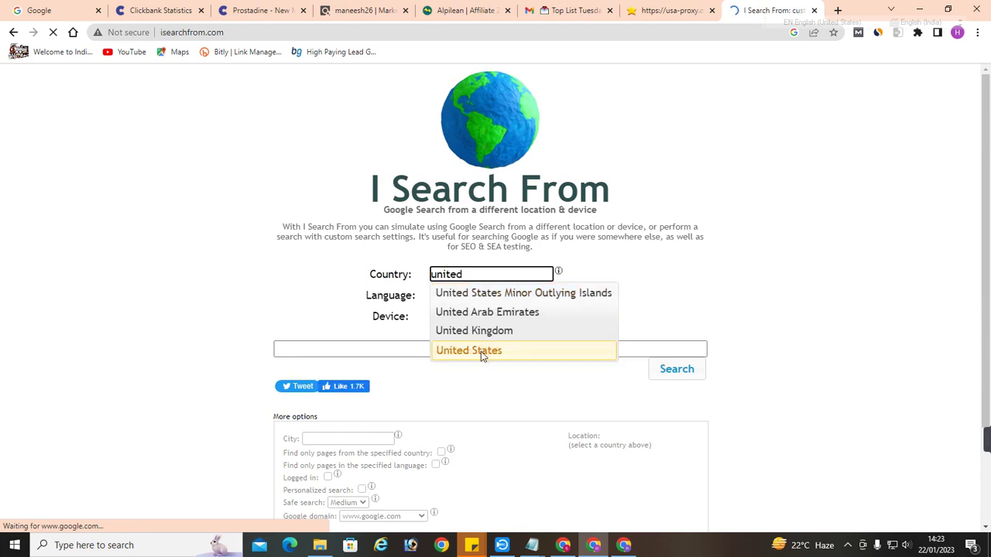
pyautogui.click(481, 350)
pyautogui.write('egnlis')
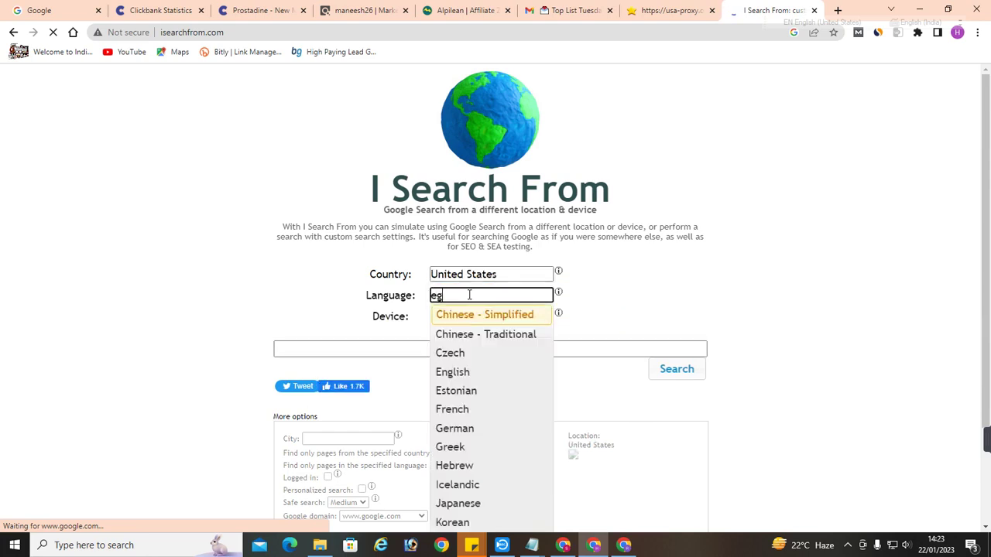
pyautogui.press('BackSpace')
pyautogui.press('BackSpace')
pyautogui.press('BackSpace')
pyautogui.press('BackSpace')
pyautogui.press('BackSpace')
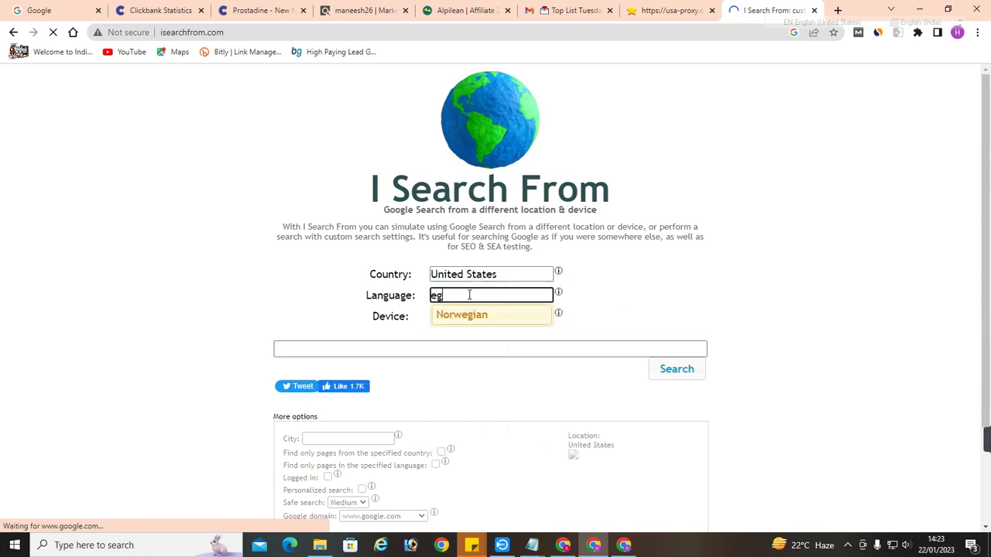
pyautogui.write('en')
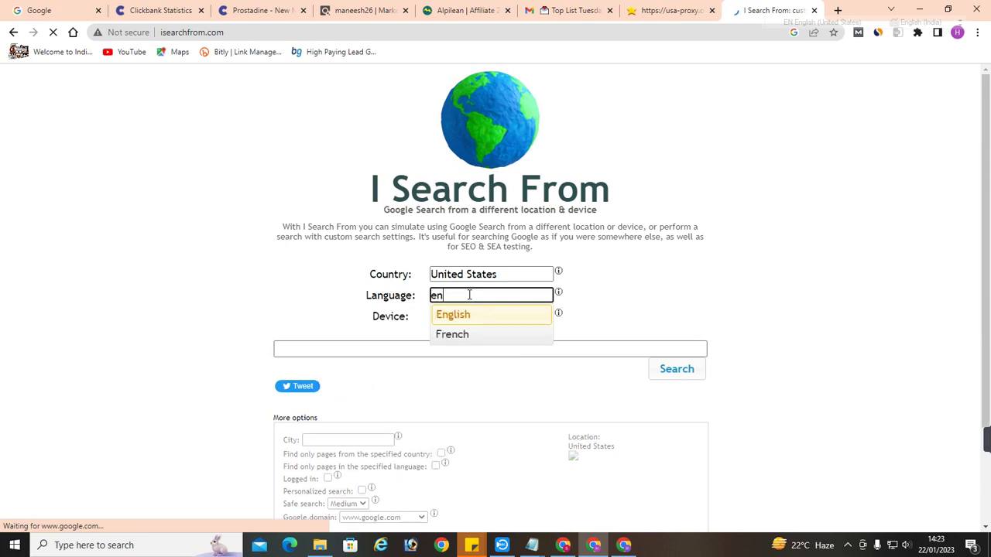
pyautogui.click(475, 319)
pyautogui.click(356, 347)
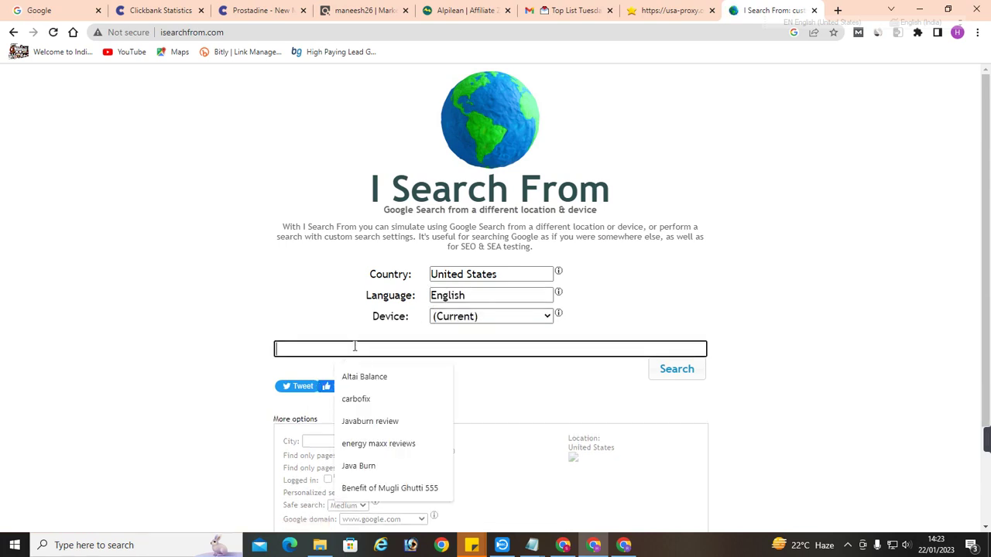
pyautogui.write('alpi')
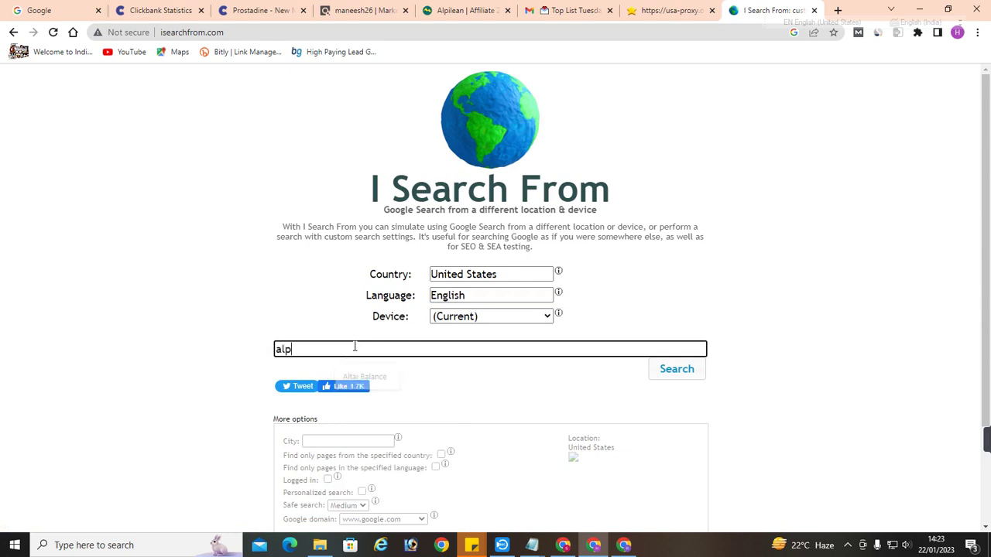
pyautogui.press('BackSpace')
pyautogui.press('BackSpace')
pyautogui.write('pilean')
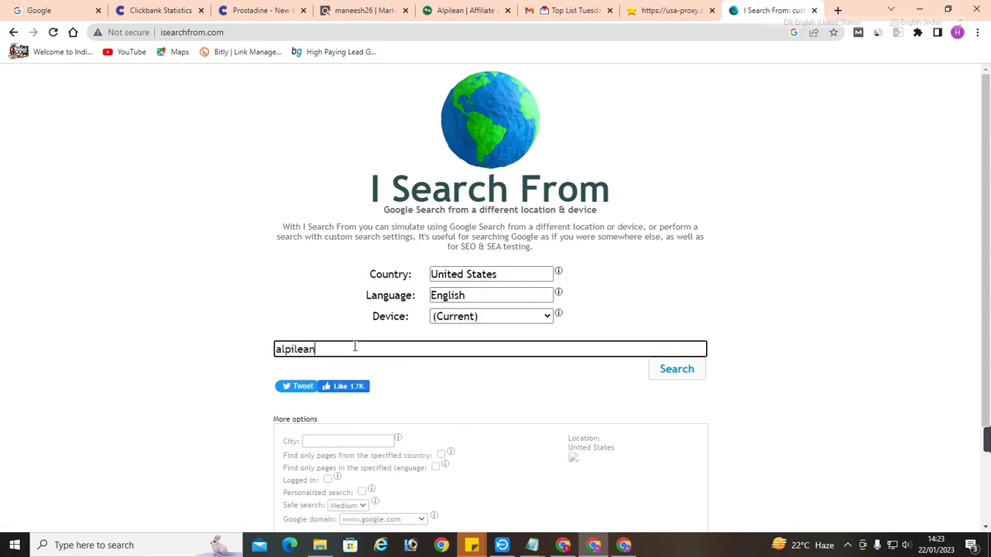
pyautogui.press('Return')
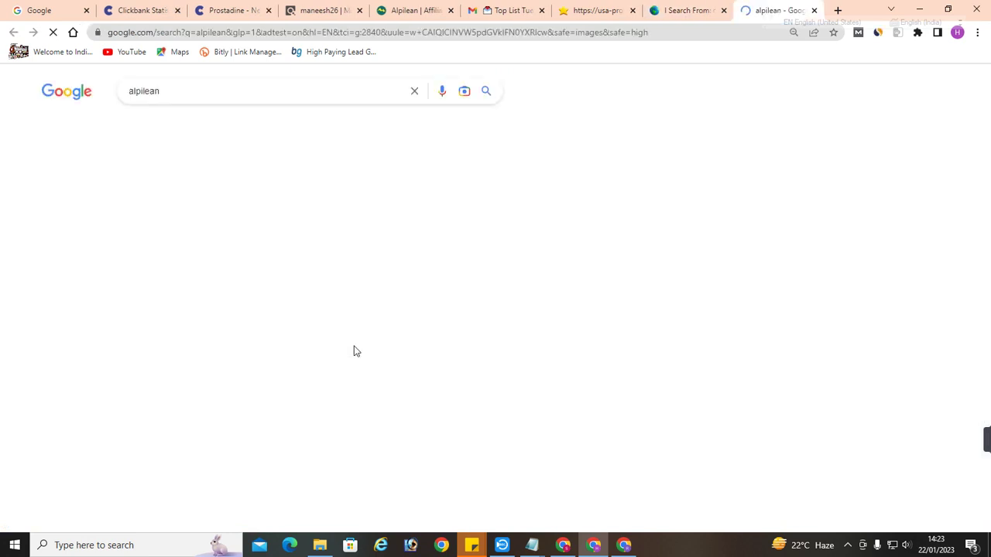
# Review the three Alpilean ads, dismiss the links-unavailable notice, and return to the usa-proxy tab
pyautogui.scroll(-2, 249, 219)
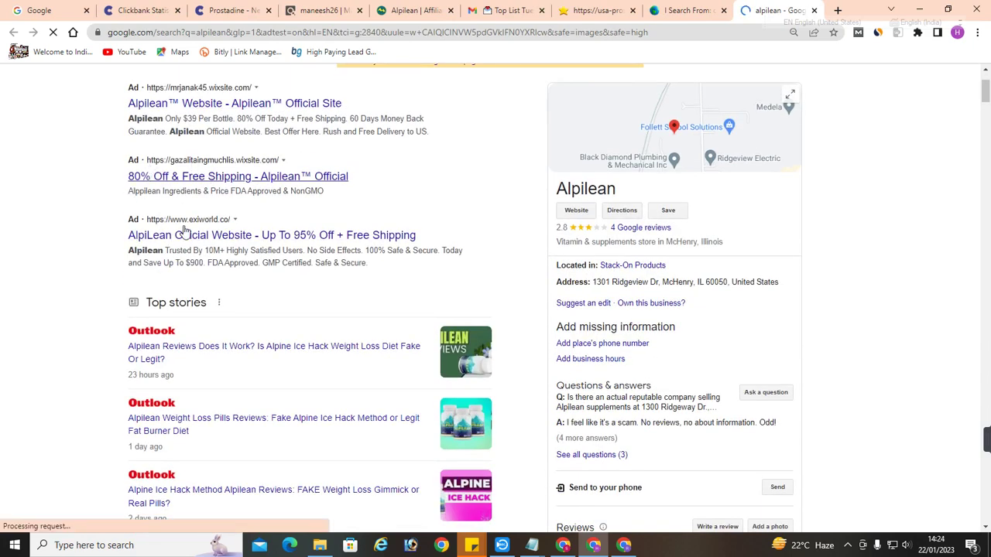
pyautogui.scroll(2, 271, 191)
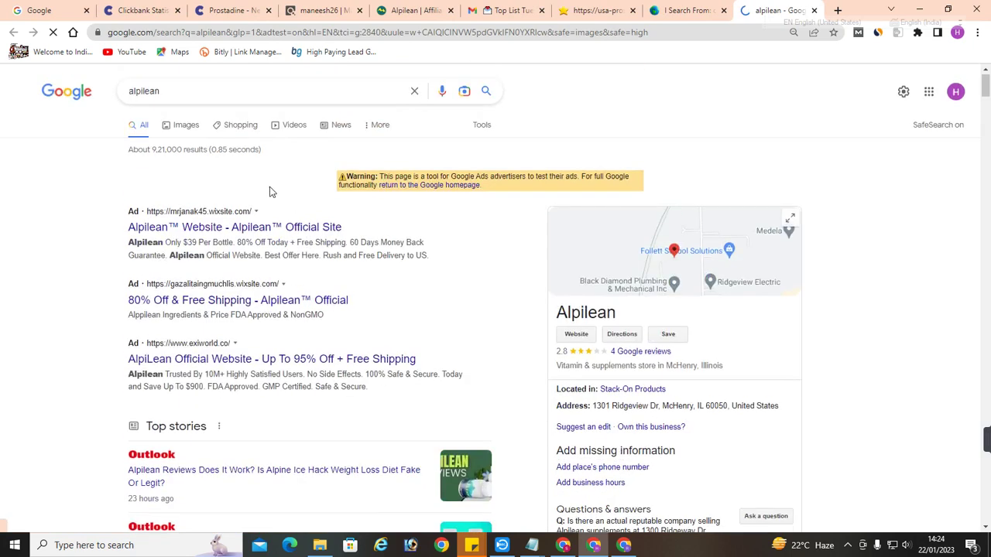
pyautogui.click(224, 226)
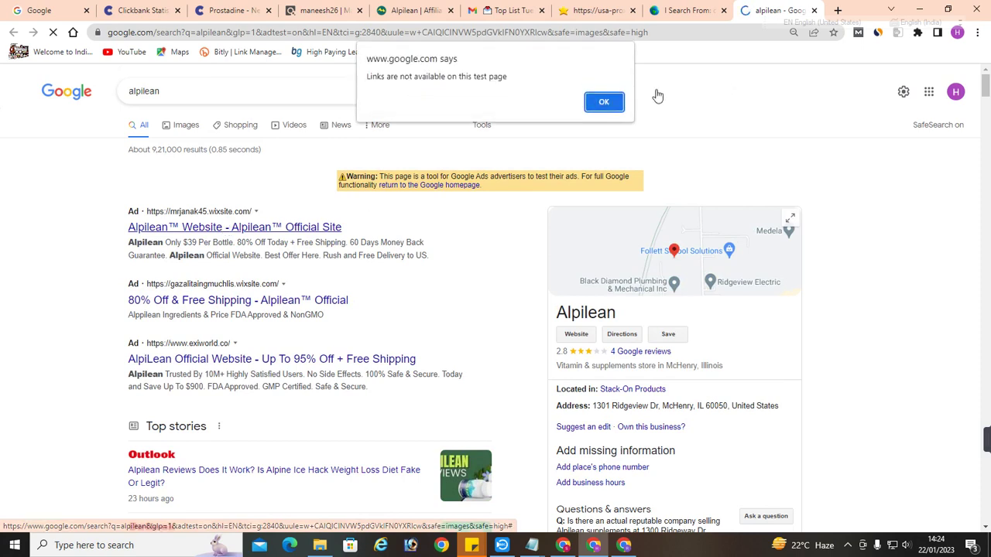
pyautogui.click(602, 103)
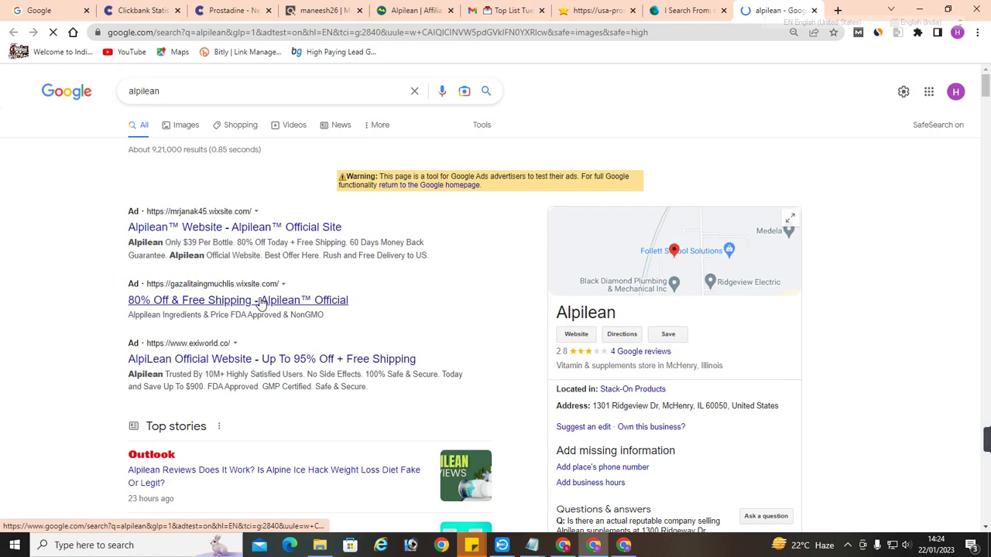
pyautogui.click(608, 11)
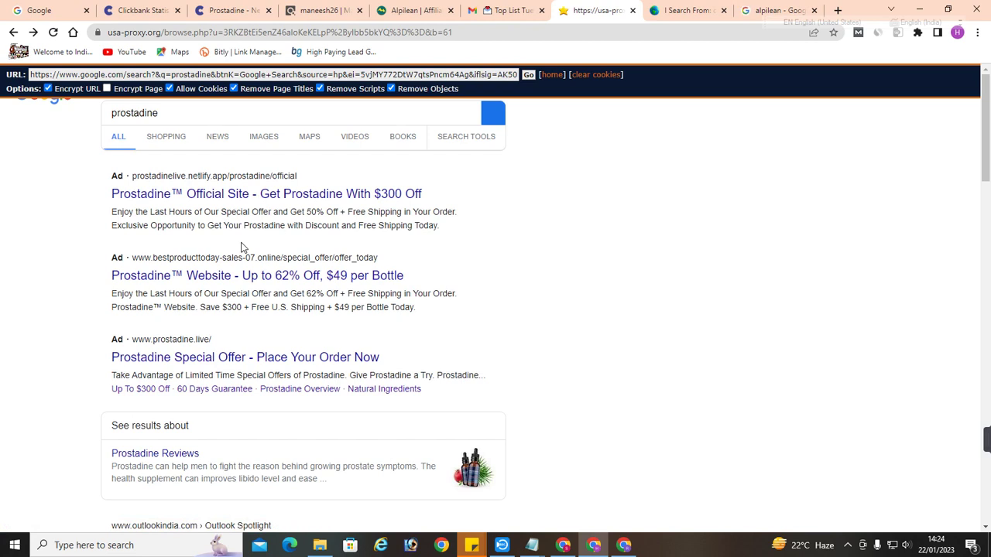
# Search 'what is my ip' on the proxied Google homepage
pyautogui.click(13, 32)
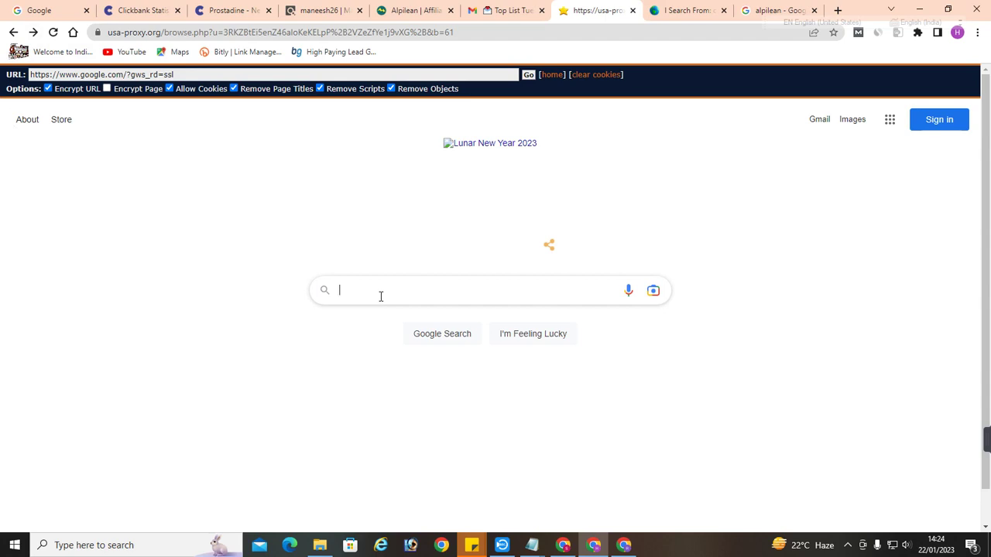
pyautogui.write('what is my ip')
pyautogui.press('Return')
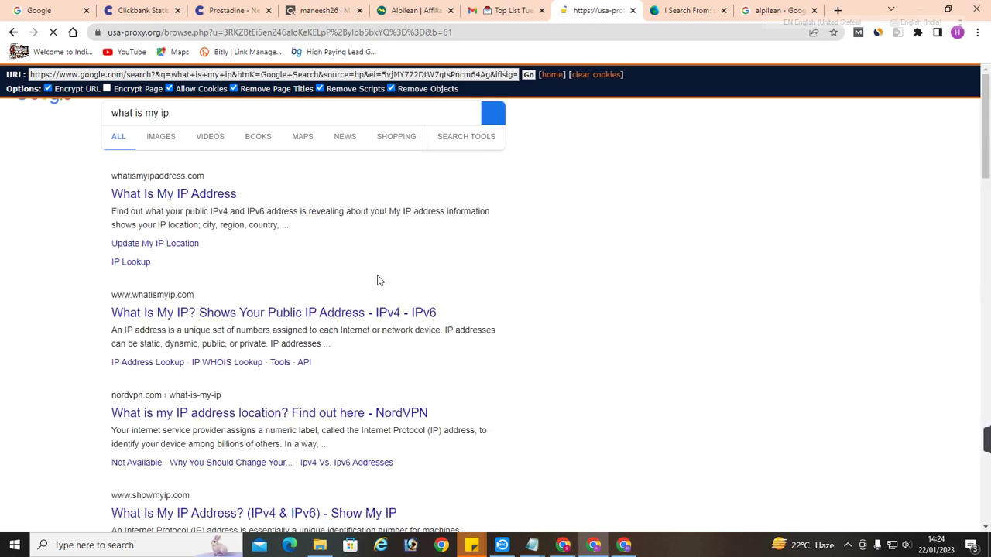
# Copy the proxy's IPv4 address 45.34.11.165 from ShowMyIP
pyautogui.scroll(-1, 298, 280)
pyautogui.scroll(-2, 294, 280)
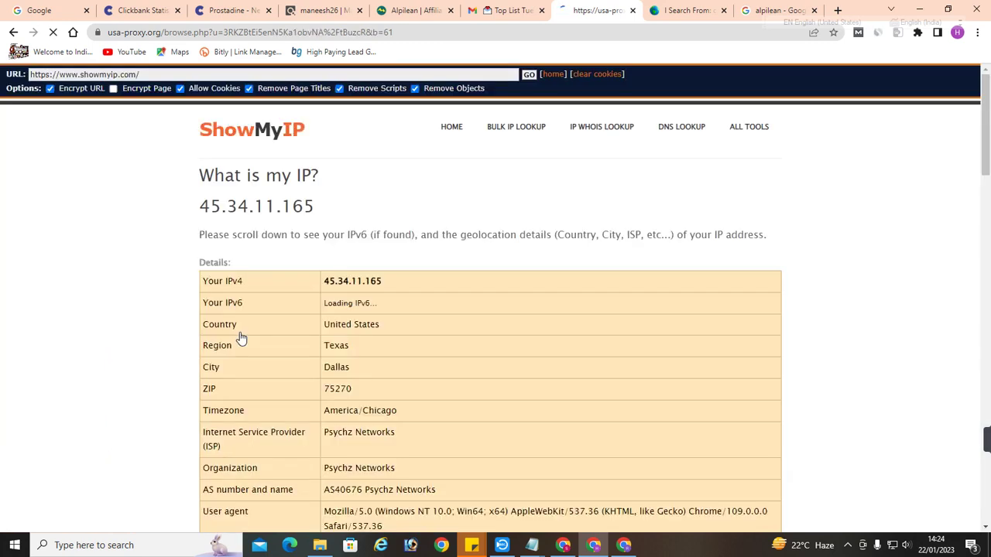
pyautogui.moveTo(405, 287); pyautogui.dragTo(324, 284)
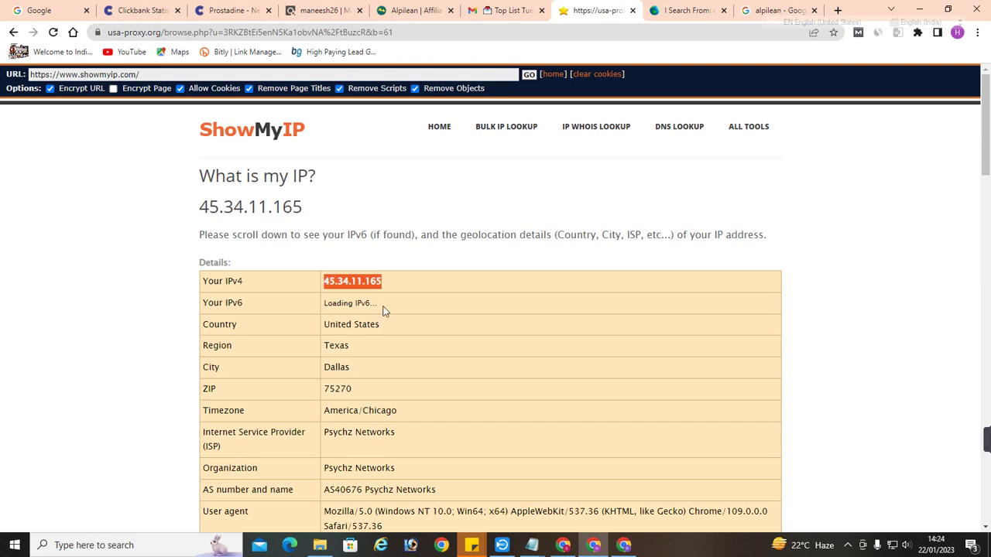
pyautogui.rightClick(360, 280)
pyautogui.click(379, 289)
# Switch to Google Ads and review the account's list of all ads
pyautogui.click(615, 546)
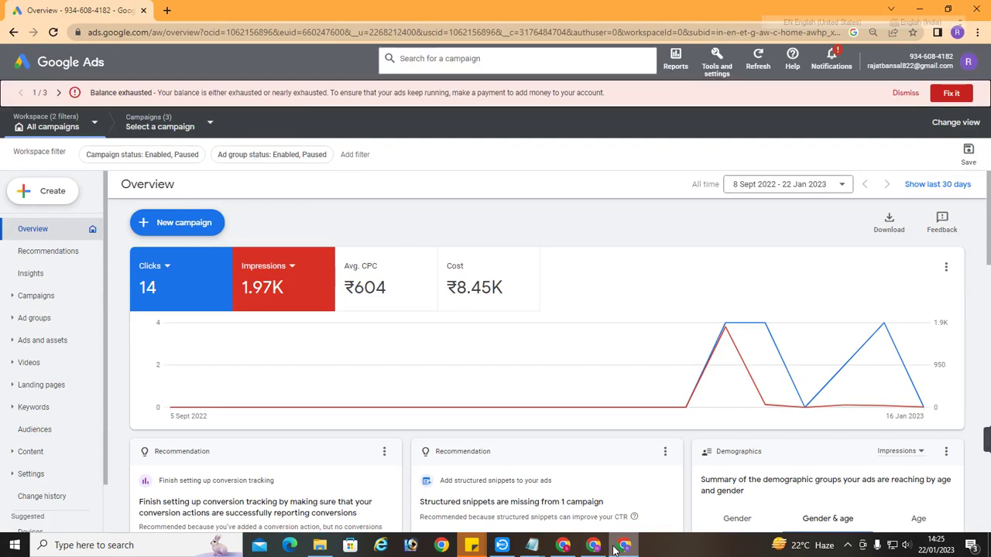
pyautogui.click(56, 341)
pyautogui.click(55, 360)
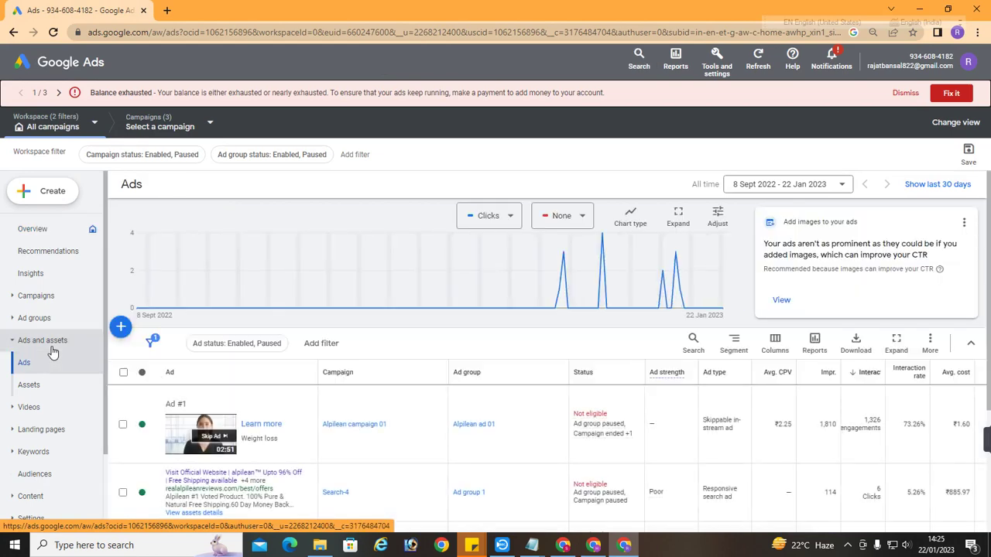
pyautogui.scroll(-3, 361, 435)
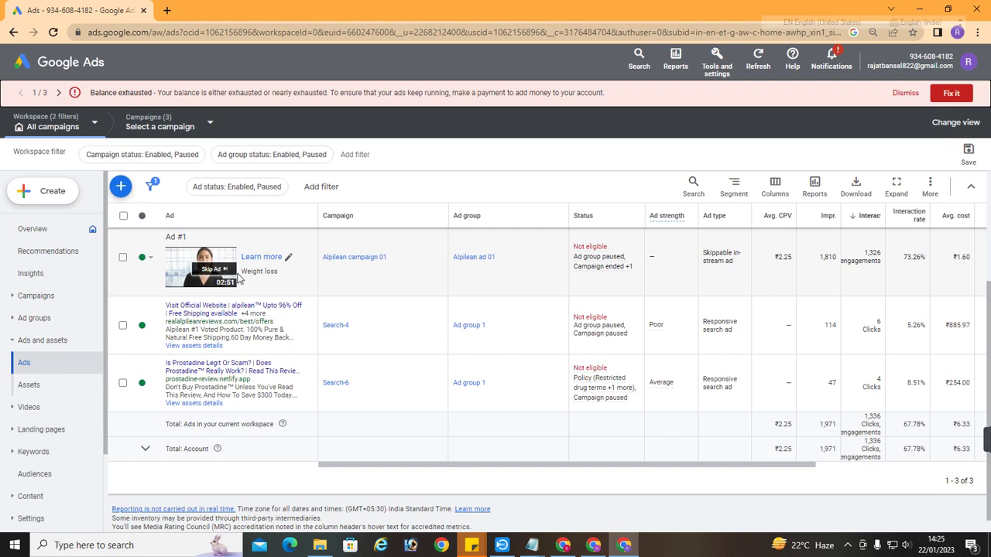
# Open Alpilean campaign 01's full settings and expand its additional settings
pyautogui.click(24, 527)
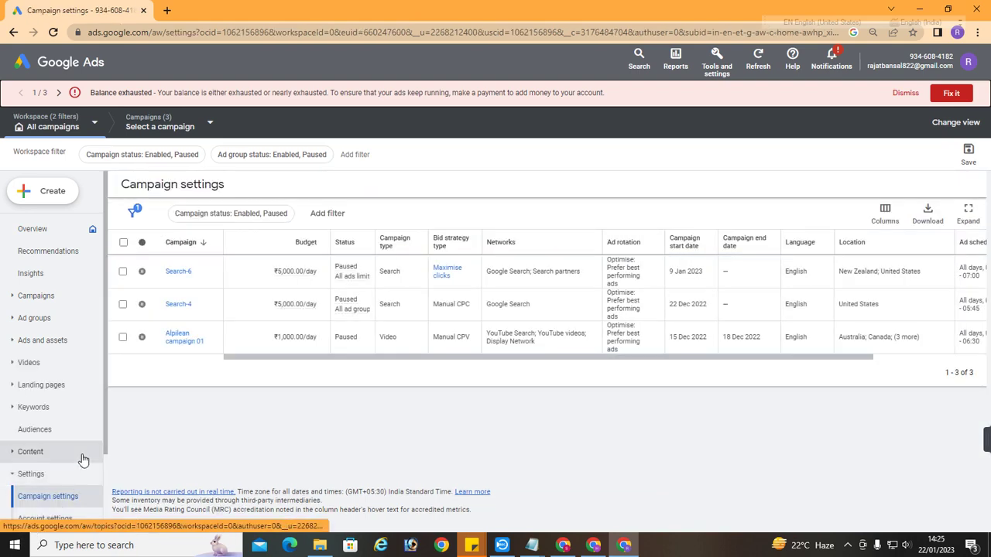
pyautogui.click(175, 345)
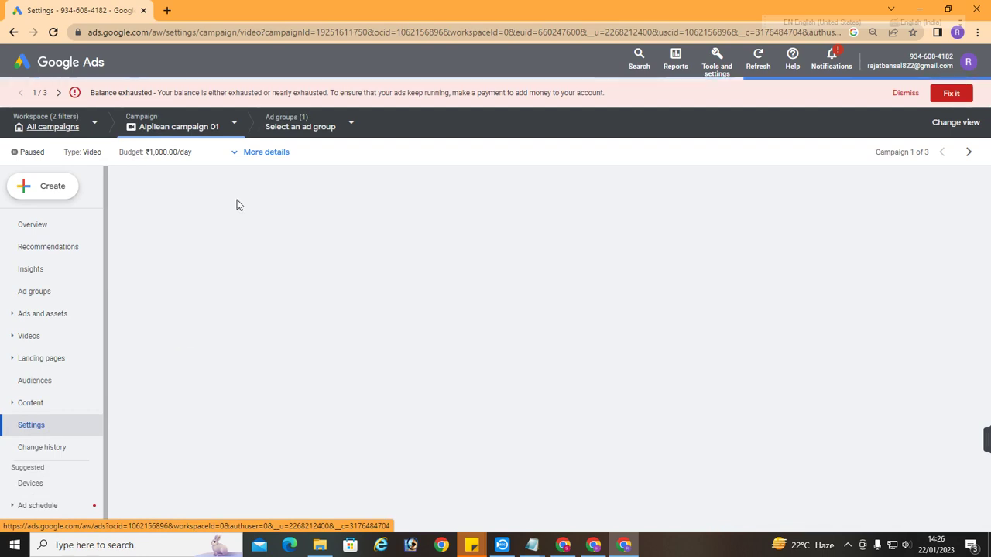
pyautogui.click(234, 155)
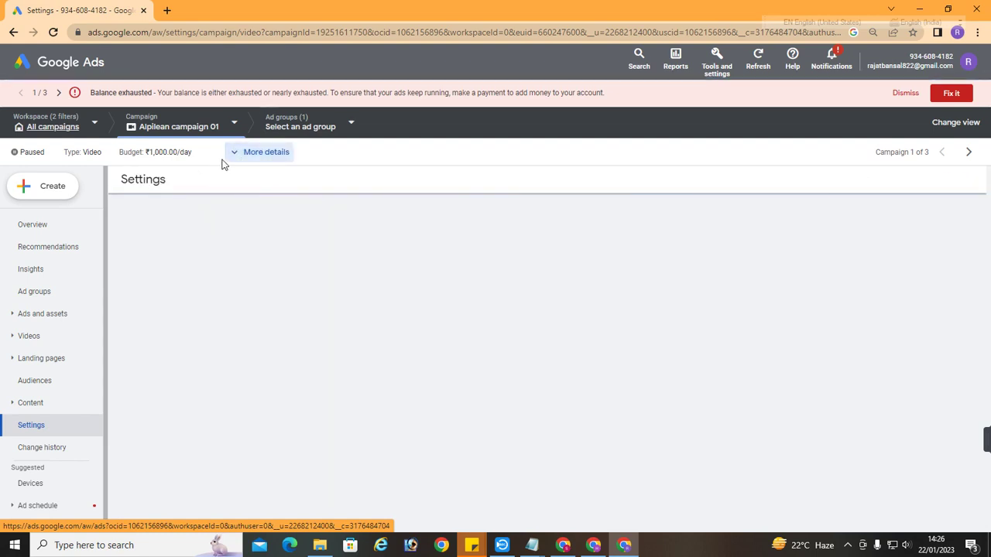
pyautogui.scroll(-2, 325, 377)
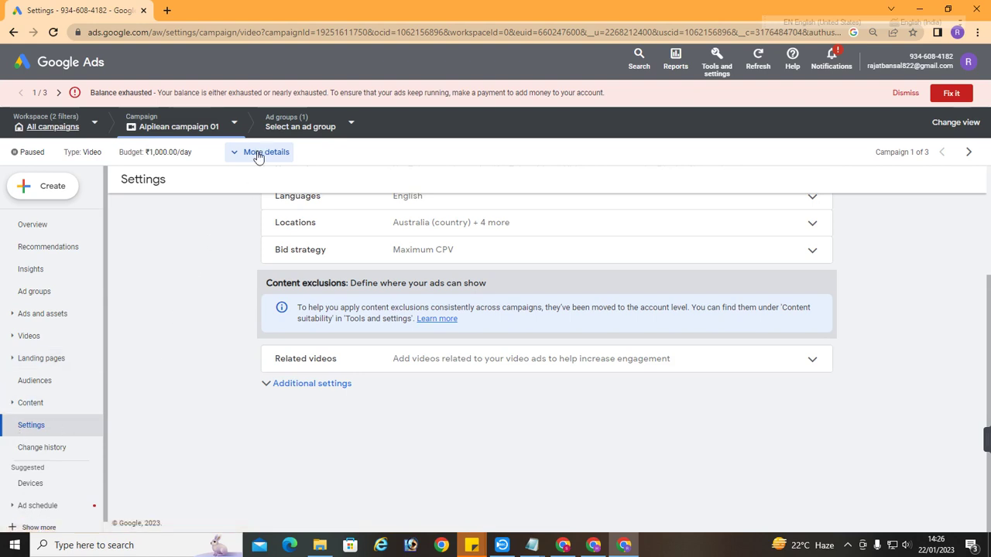
pyautogui.click(303, 391)
pyautogui.scroll(-2, 226, 344)
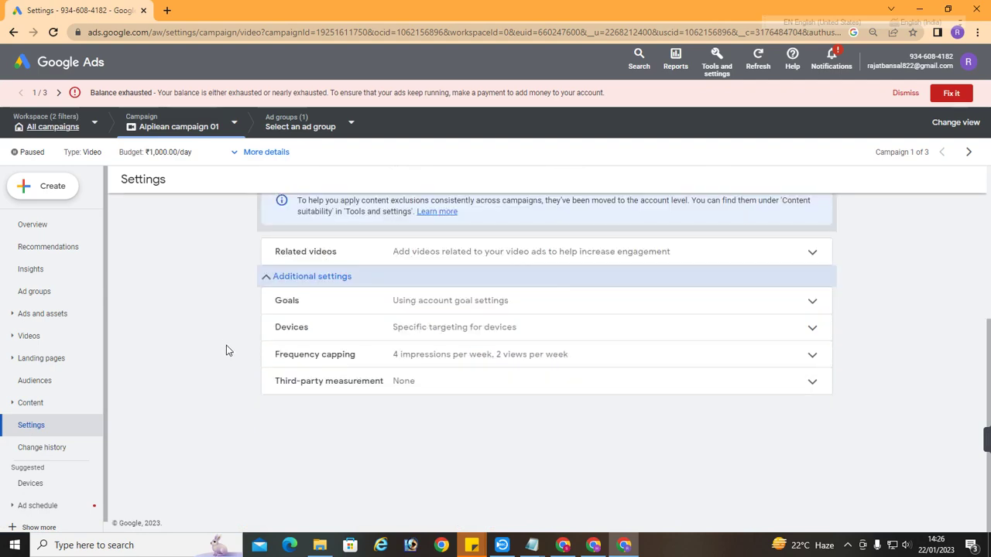
pyautogui.scroll(3, 287, 411)
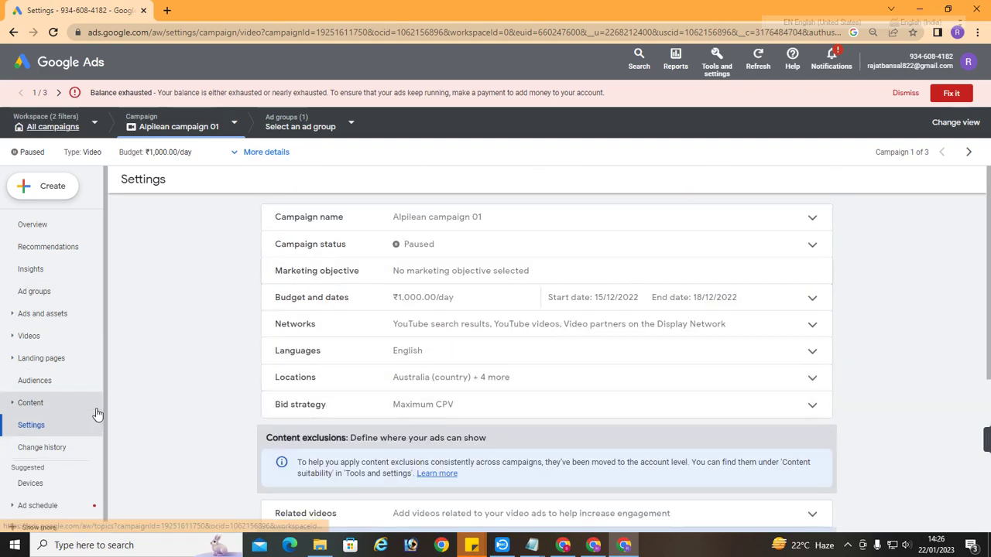
pyautogui.click(233, 124)
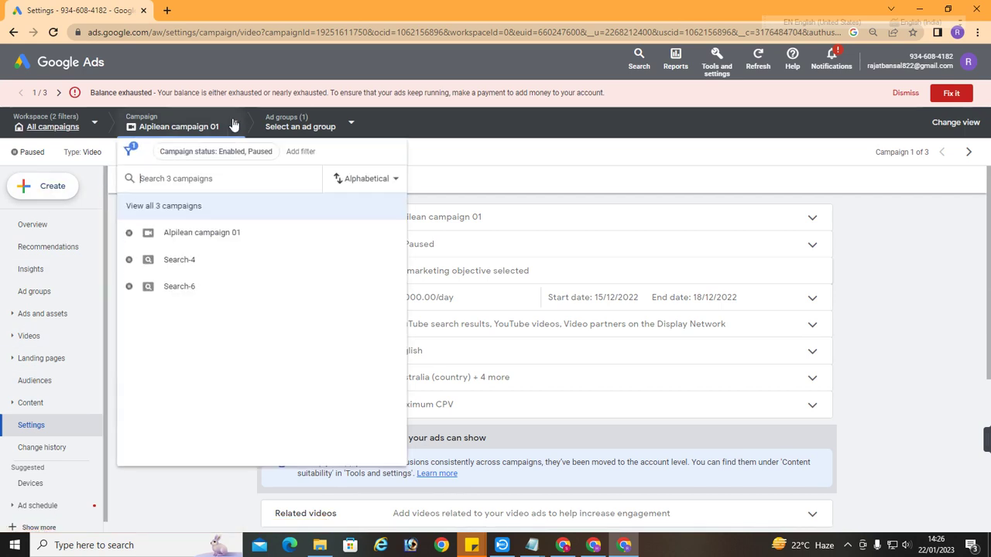
# Switch to Search-4's editable settings and expand Additional settings
pyautogui.click(189, 261)
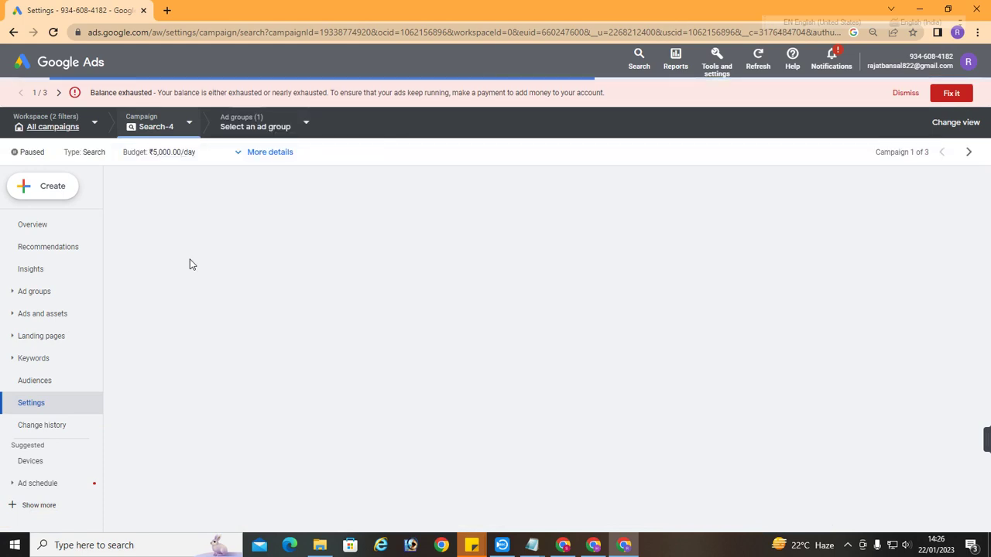
pyautogui.click(240, 155)
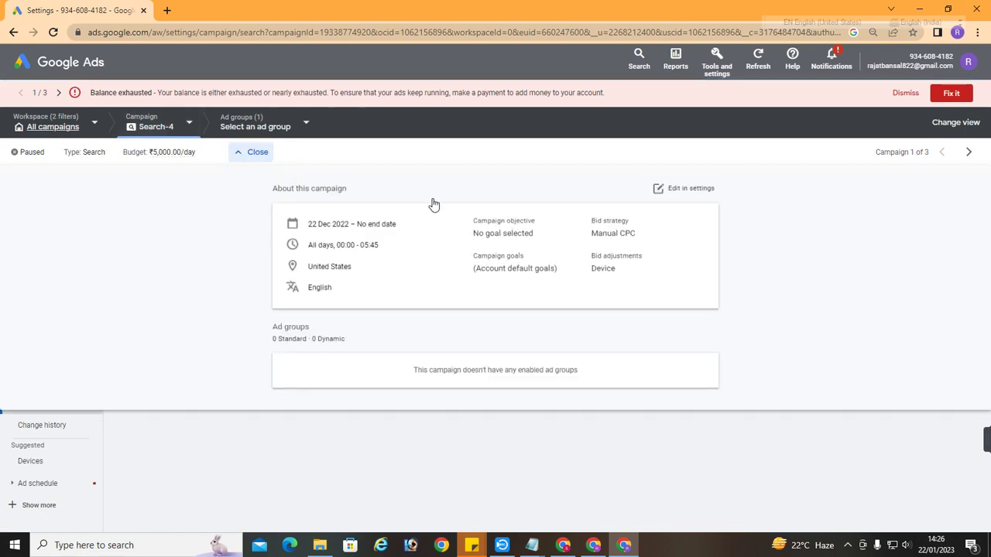
pyautogui.click(701, 193)
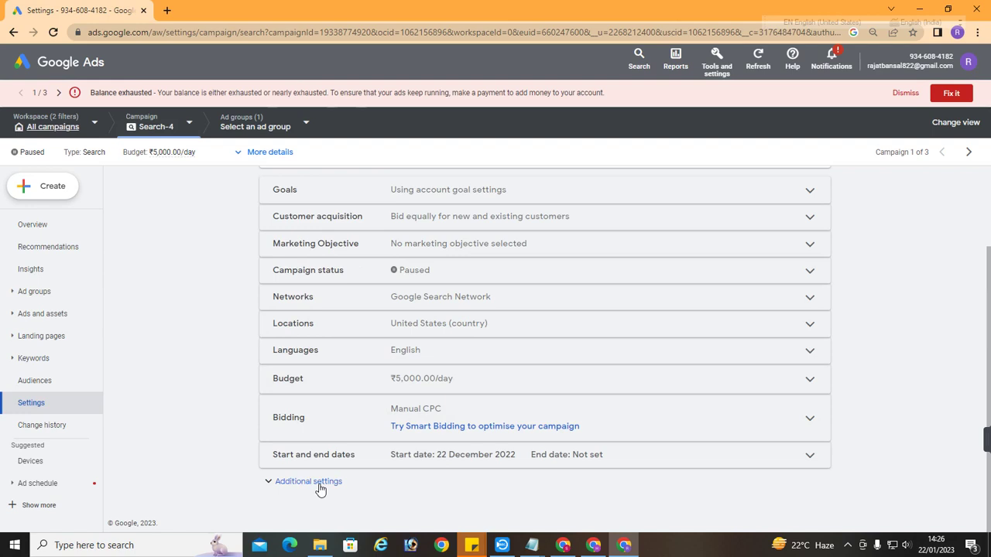
pyautogui.click(320, 489)
pyautogui.scroll(-2, 491, 349)
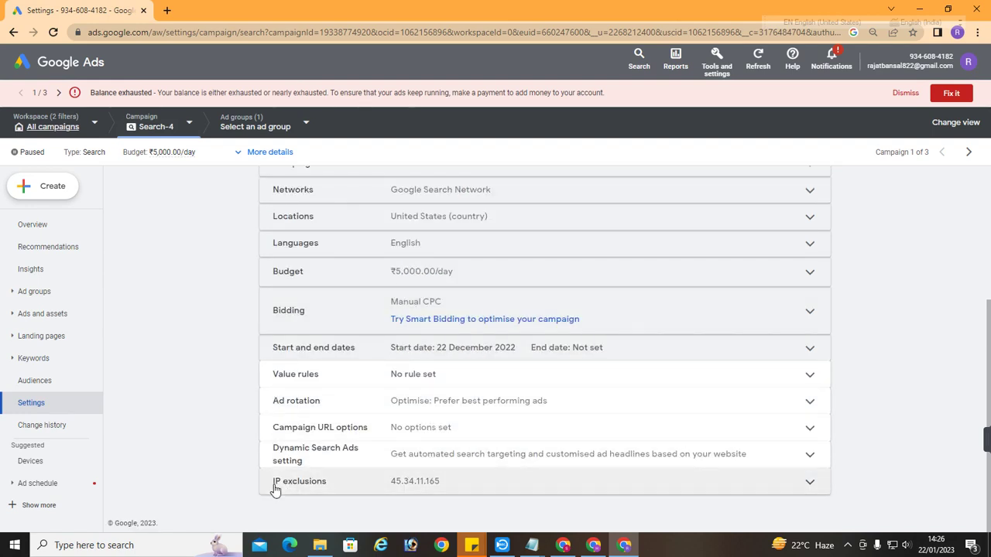
# Paste the proxy address 45.34.11.165 into Search-4's IP exclusions
pyautogui.click(335, 491)
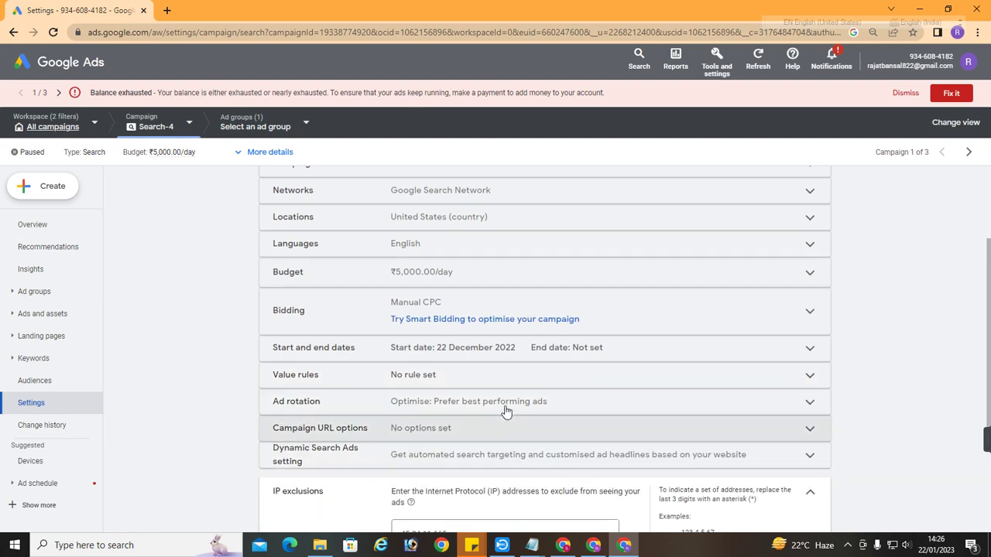
pyautogui.scroll(-3, 505, 411)
pyautogui.moveTo(498, 356); pyautogui.dragTo(400, 359)
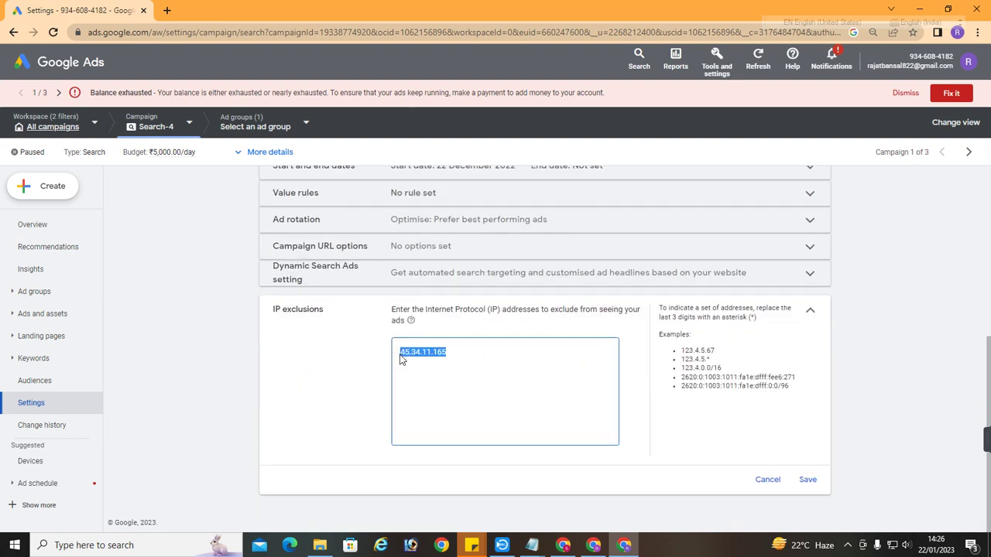
pyautogui.write('45.34.11.165')
pyautogui.click(368, 371)
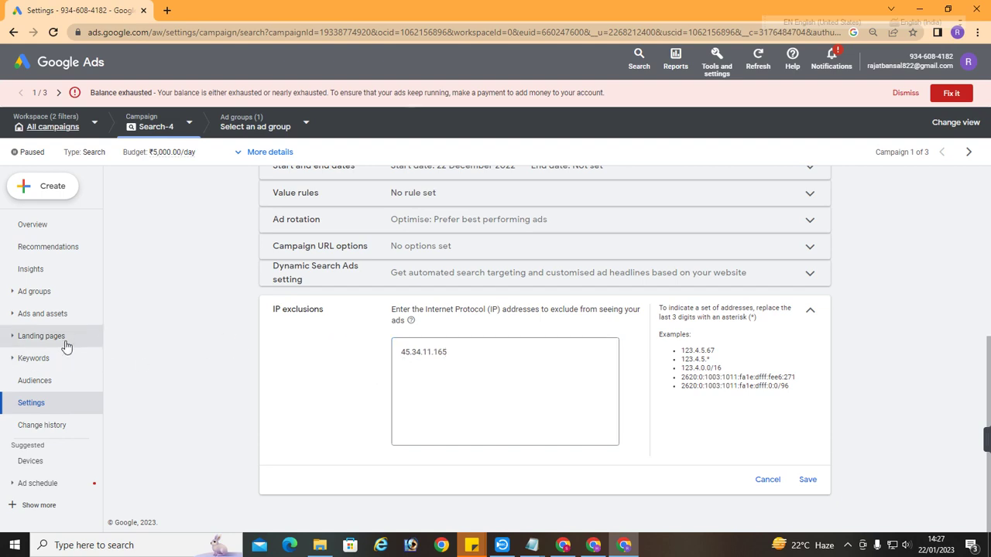
pyautogui.click(30, 468)
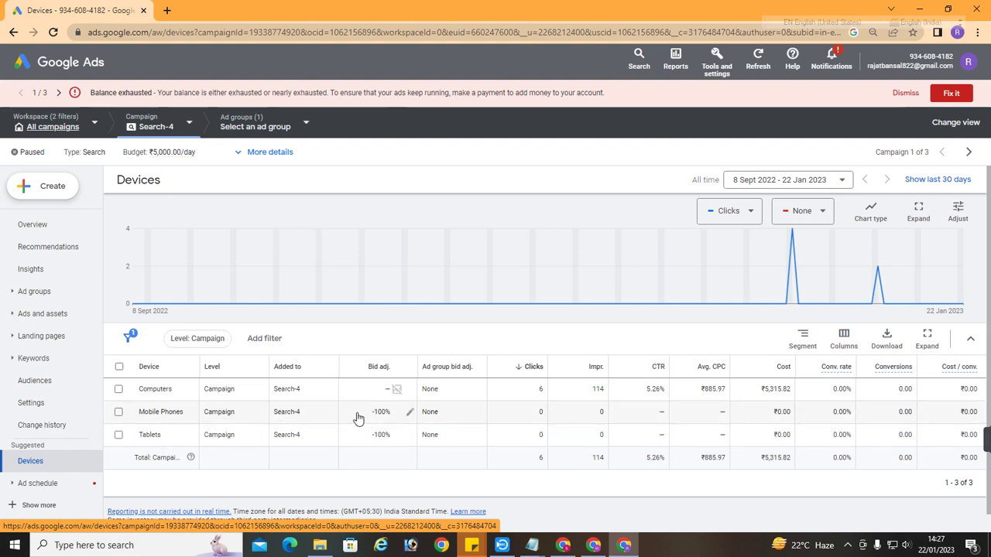
pyautogui.moveTo(358, 418)
pyautogui.mouseDown()
pyautogui.moveTo(392, 412)
pyautogui.moveTo(380, 440)
pyautogui.moveTo(396, 439)
pyautogui.mouseUp()
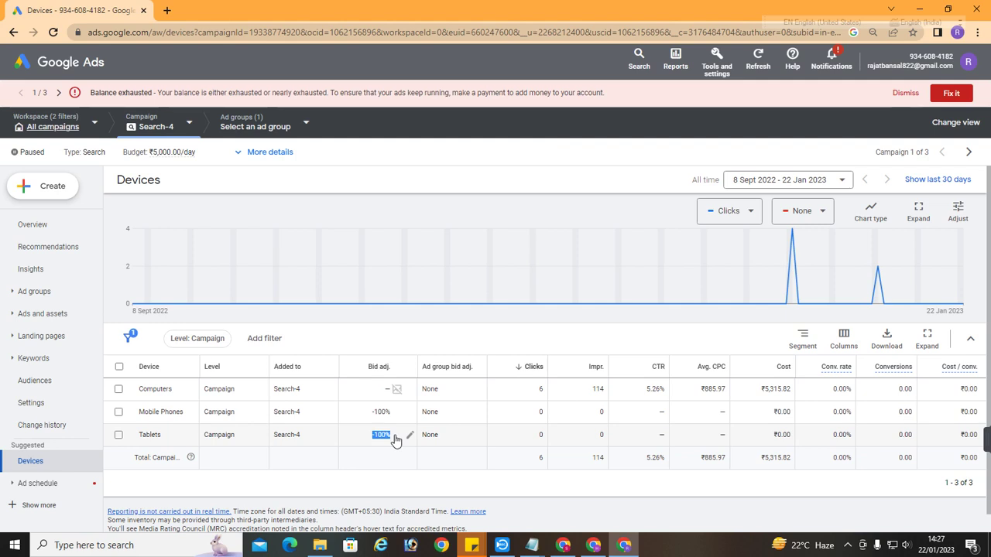
# View Search-4's day-by-day ad schedule of 00:00–05:45 slots
pyautogui.click(34, 483)
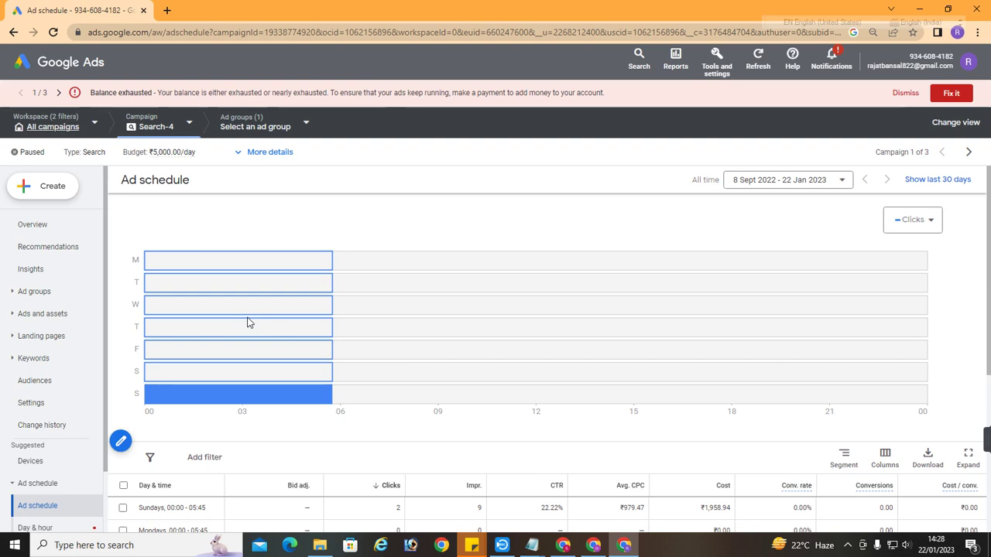
pyautogui.scroll(-2, 248, 322)
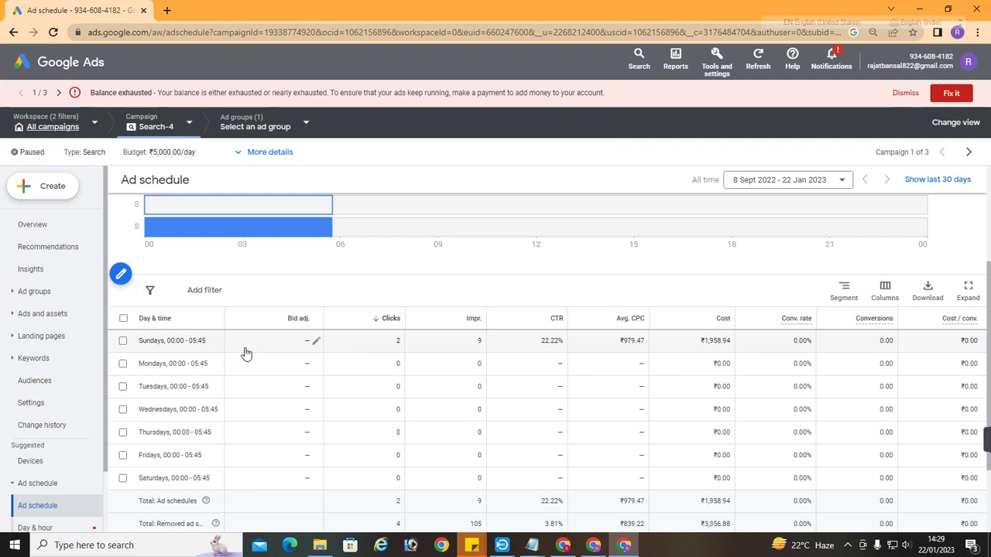
# Show Search-4's Audiences page with its age demographics click chart
pyautogui.click(34, 381)
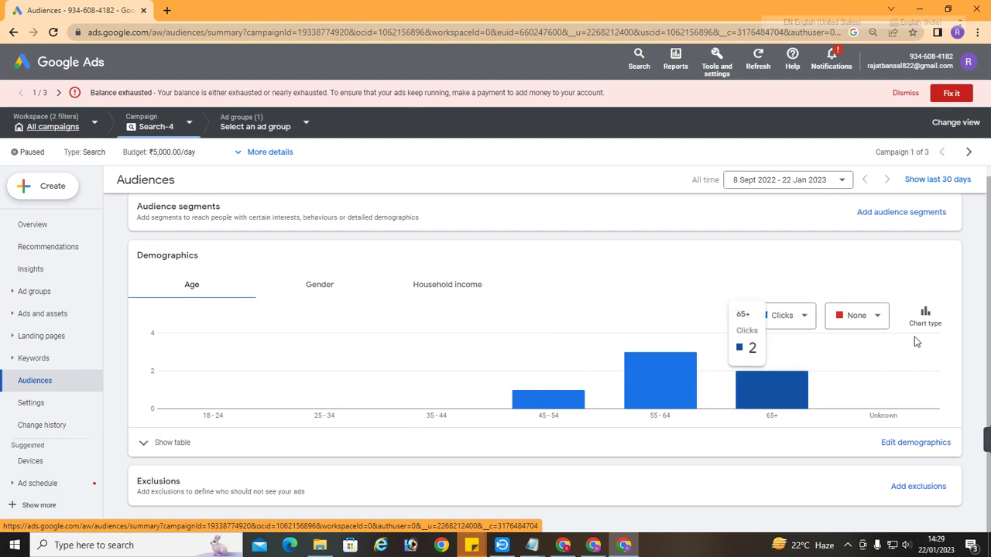
# Open Ad group 1's demographics editor and toggle the 45–54 and 65+ age ranges
pyautogui.click(918, 445)
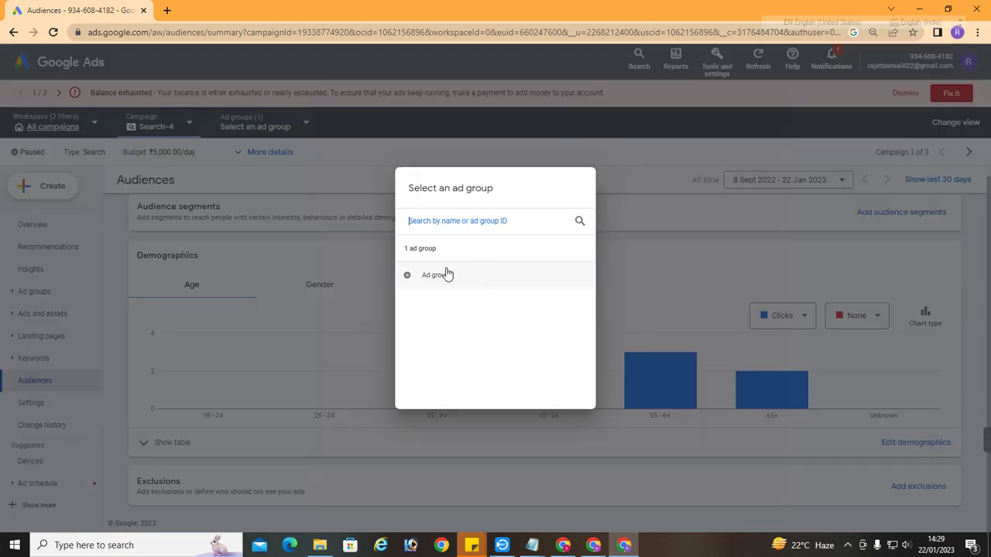
pyautogui.click(447, 274)
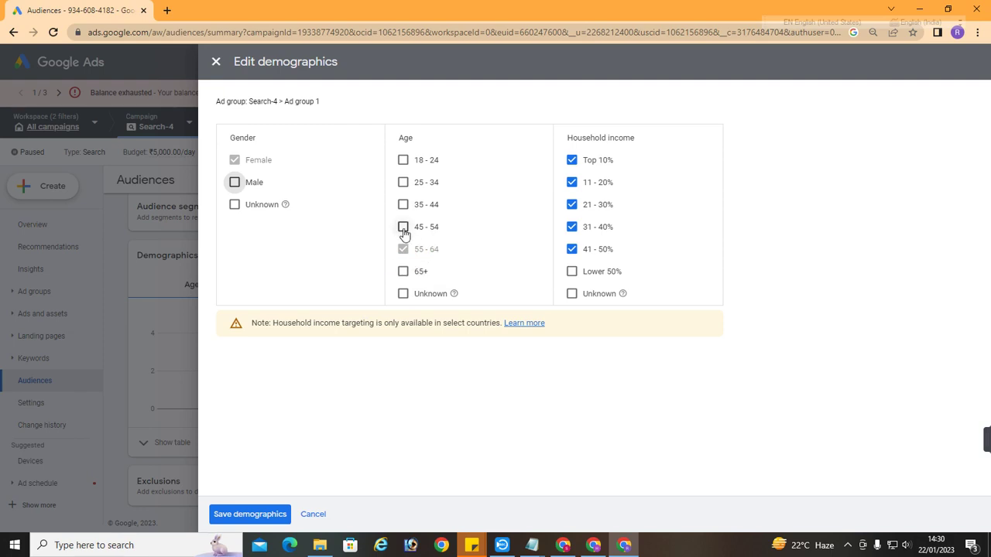
pyautogui.click(403, 227)
pyautogui.click(403, 272)
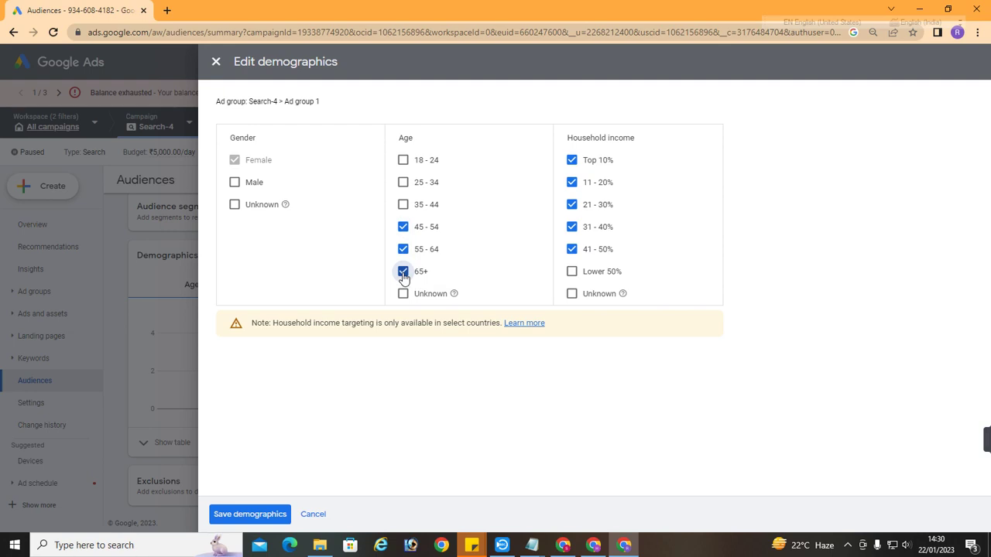
pyautogui.click(403, 271)
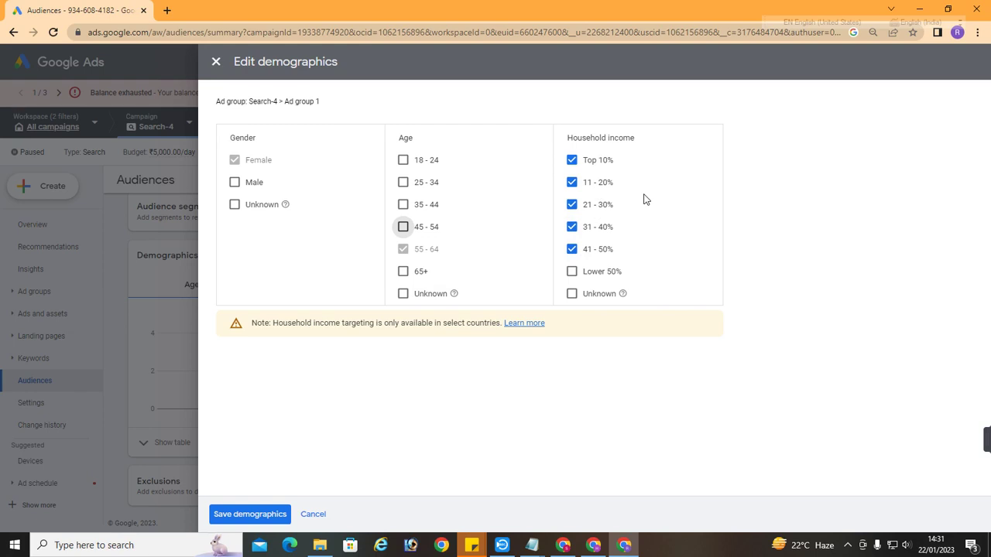
# Exclude the 41–50% and 31–40% household income brackets, then include them again
pyautogui.click(572, 249)
pyautogui.click(571, 227)
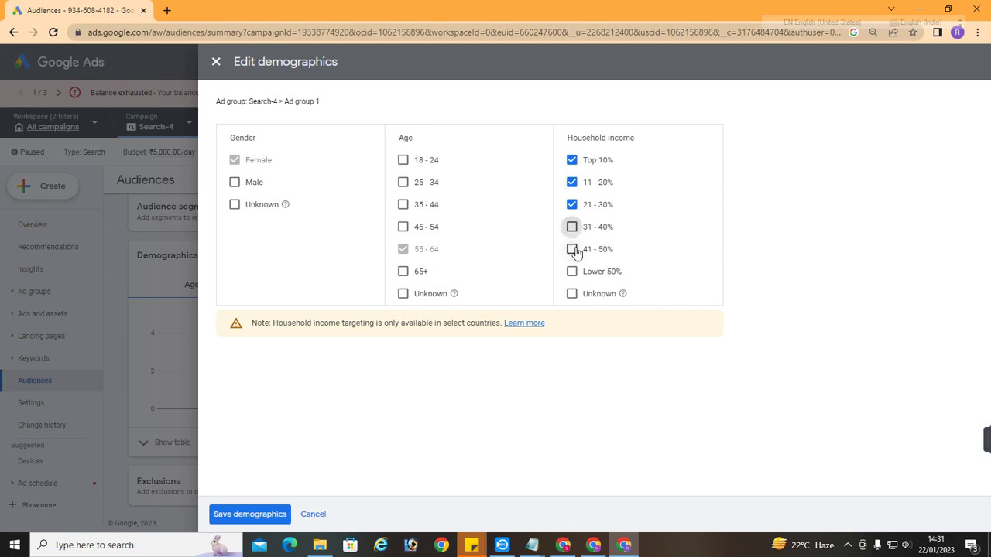
pyautogui.click(572, 249)
pyautogui.click(572, 227)
# Close the demographics editor unsaved and switch to Search-6's audiences, clicks only from 65+
pyautogui.click(215, 62)
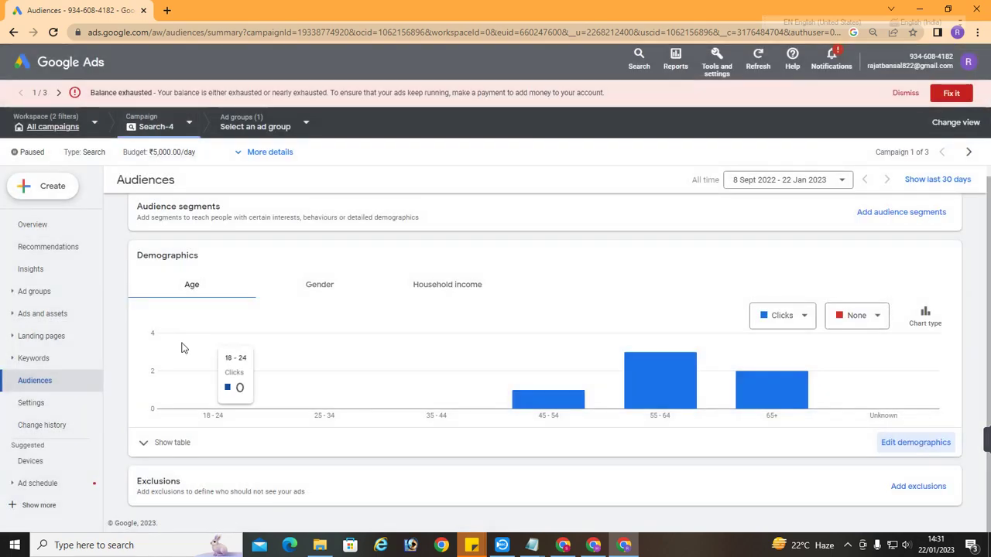
pyautogui.click(195, 124)
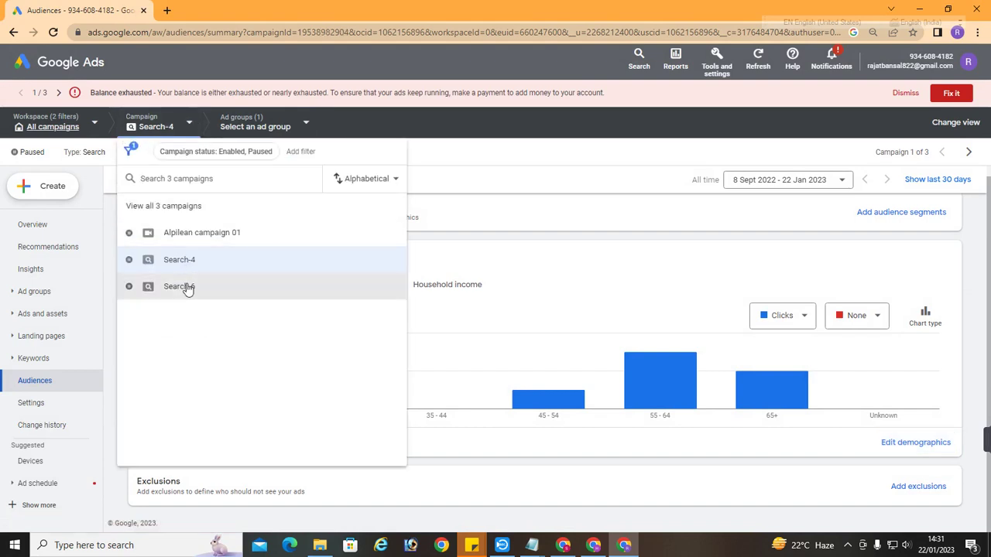
pyautogui.click(185, 287)
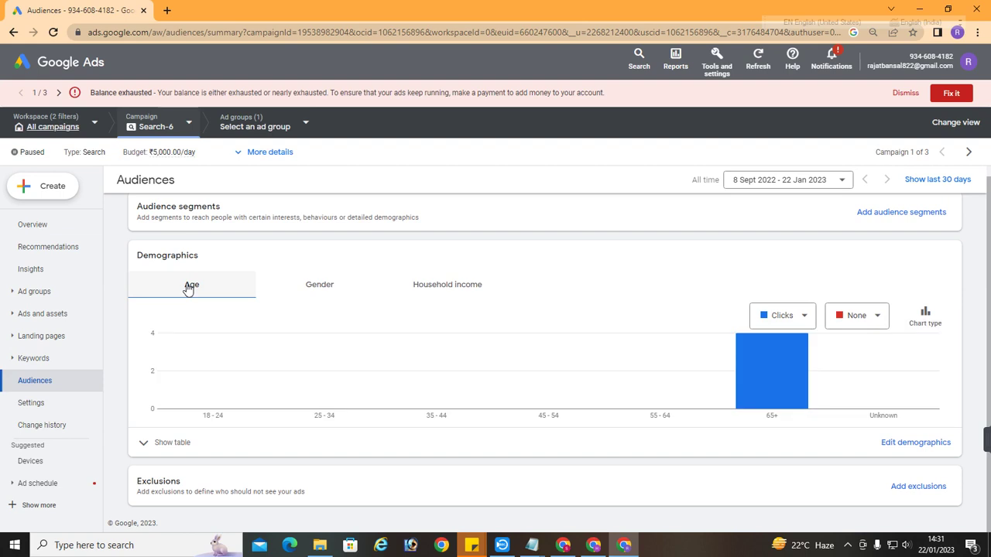
pyautogui.moveTo(749, 383)
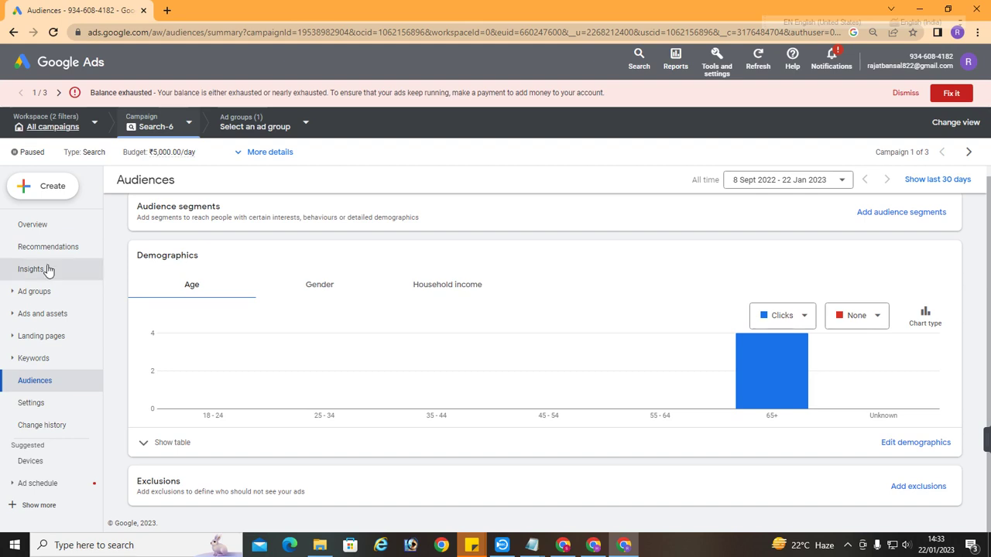
pyautogui.moveTo(515, 347)
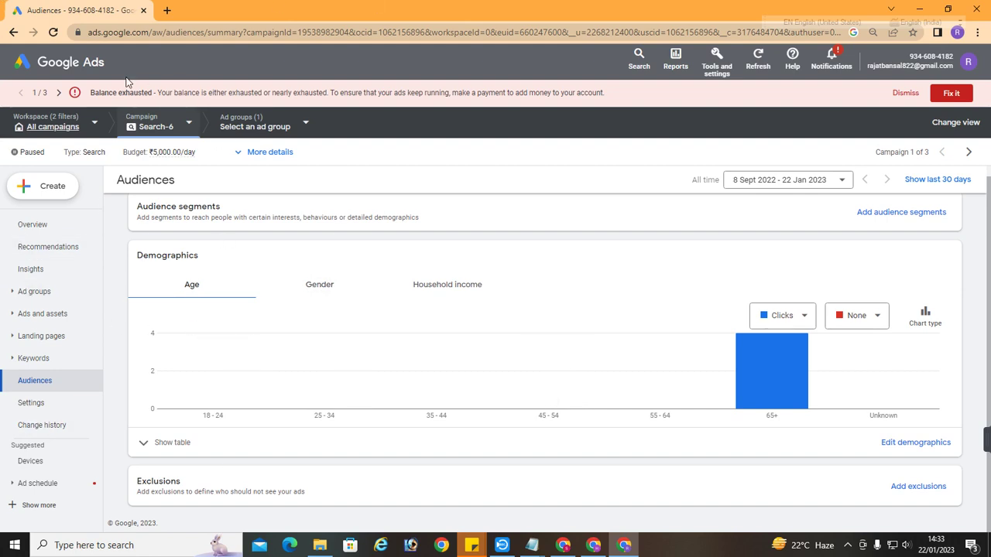
# Switch to the Search campaigns workspace and list campaign settings for Search-6 and Search-4
pyautogui.click(52, 226)
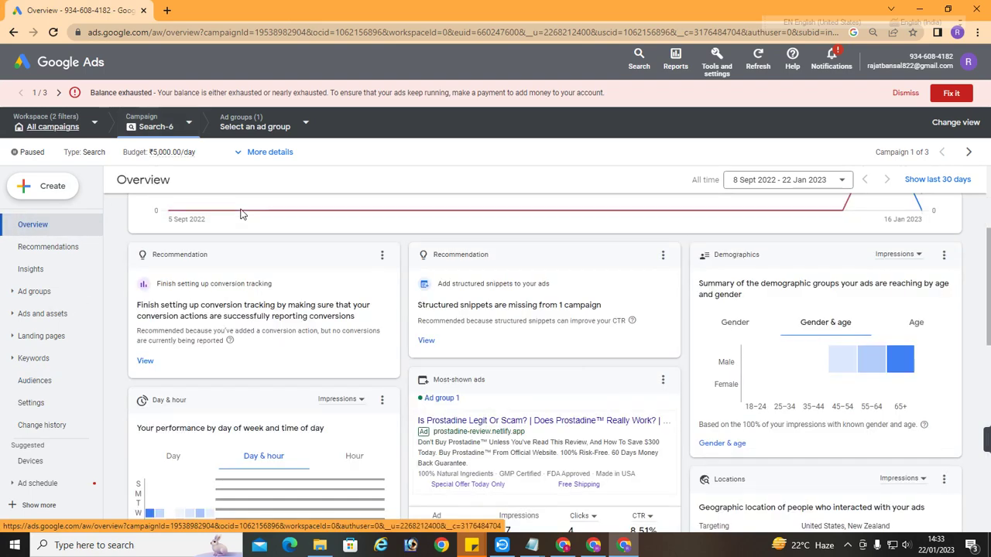
pyautogui.click(56, 319)
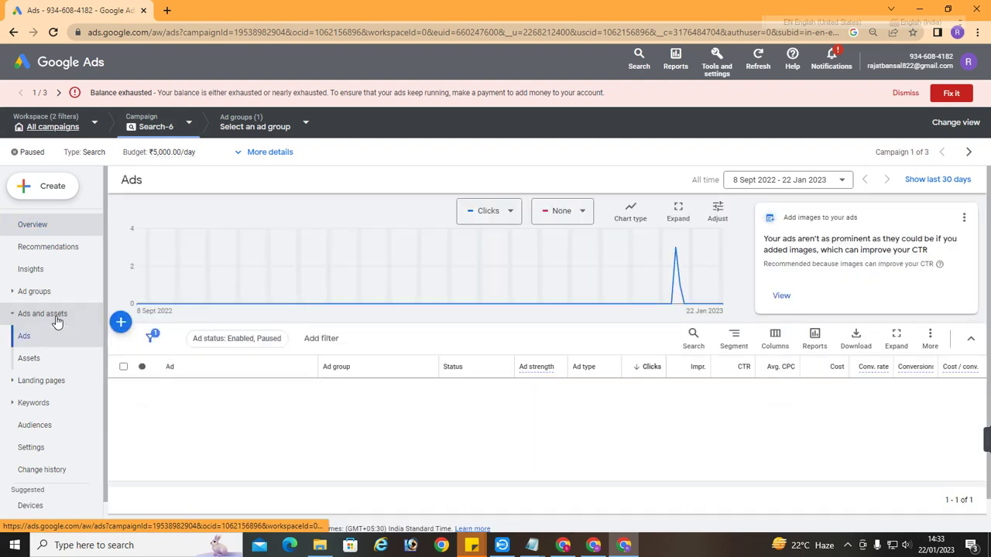
pyautogui.click(95, 125)
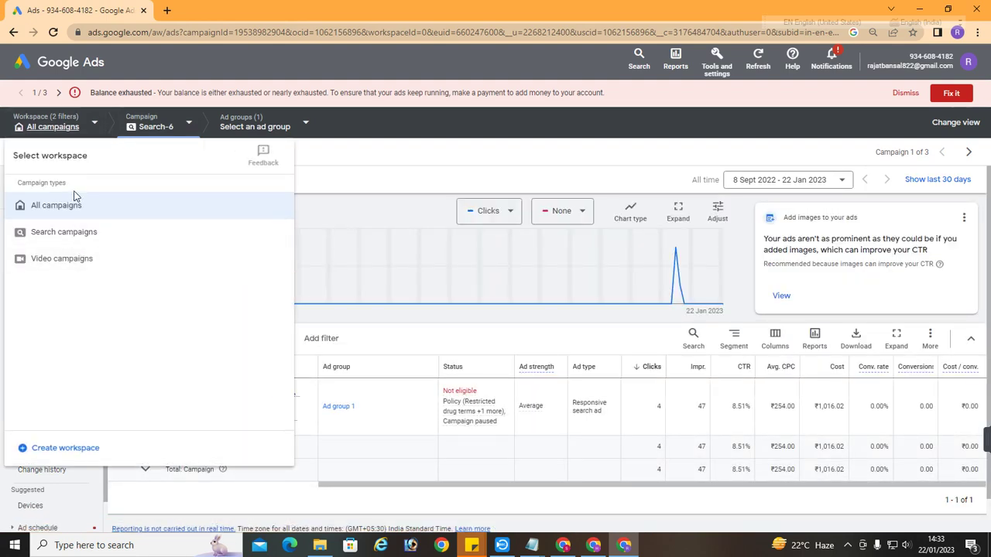
pyautogui.click(77, 232)
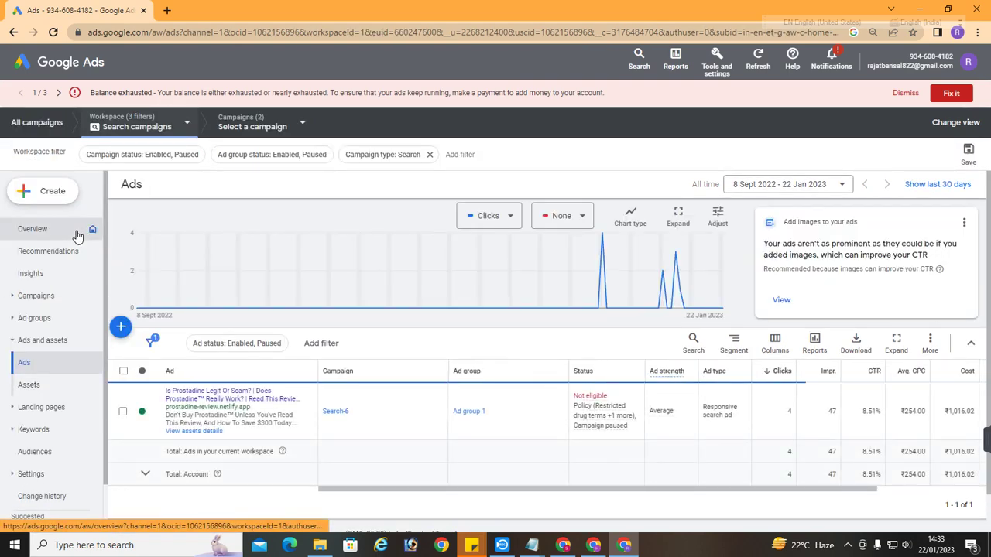
pyautogui.scroll(-1, 193, 348)
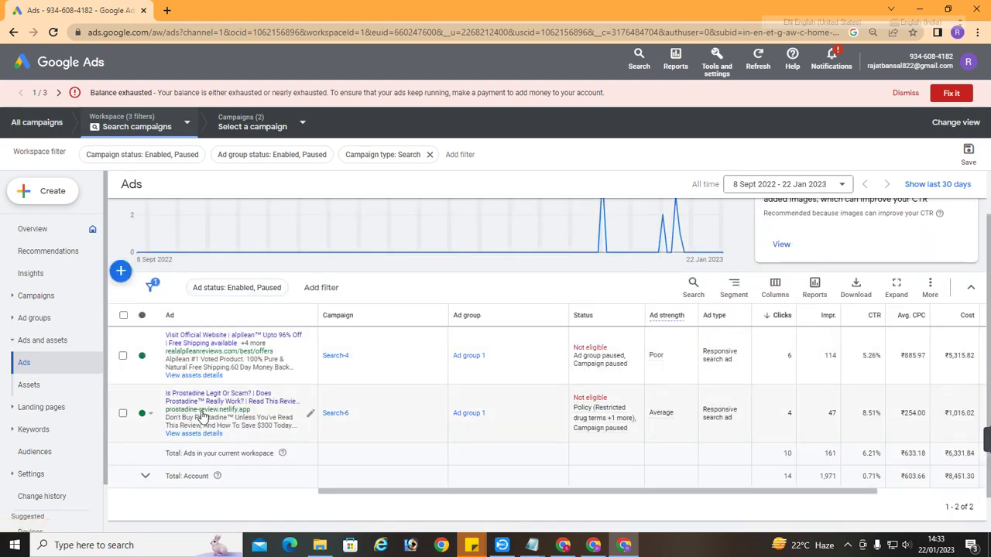
pyautogui.click(302, 127)
pyautogui.click(302, 126)
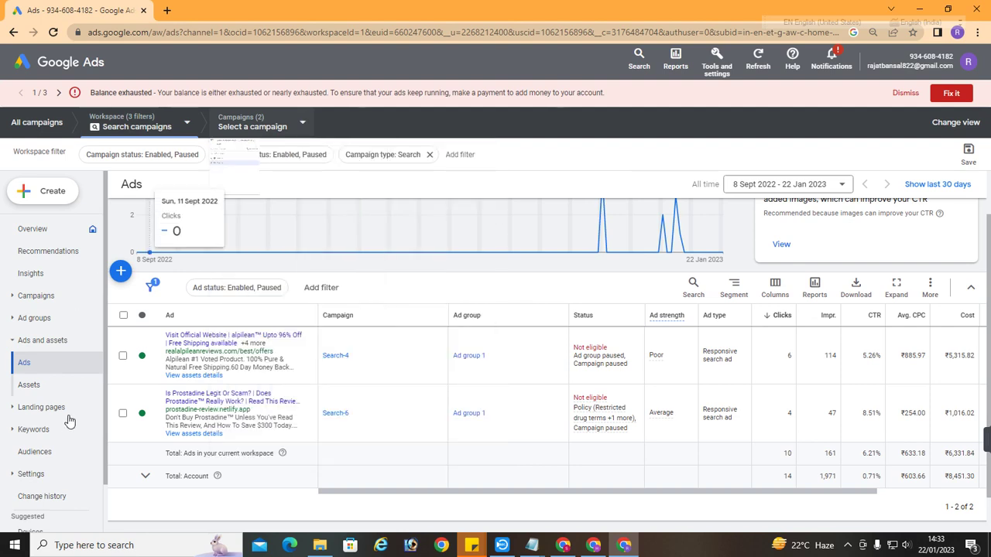
pyautogui.click(42, 481)
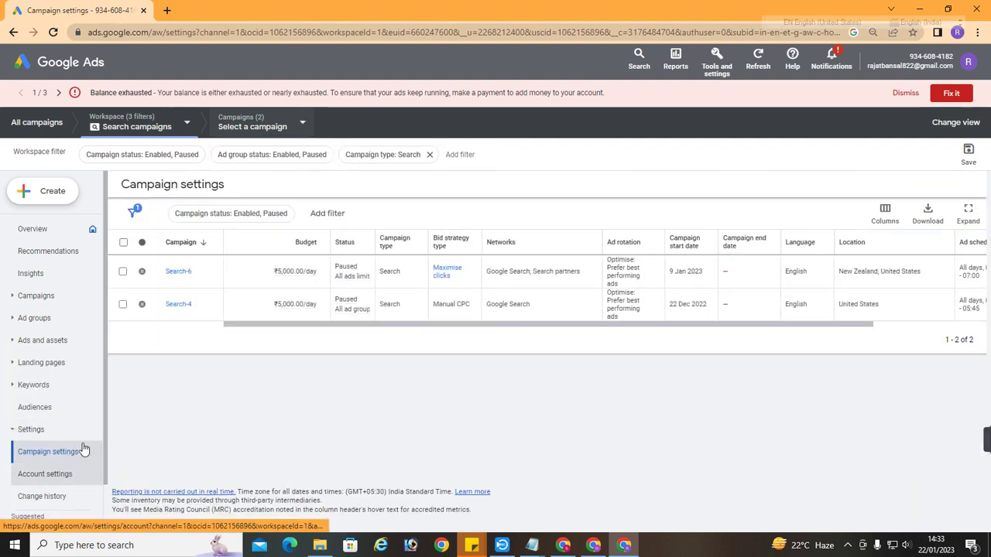
# Check Search-6's excluded IP 45.34.11.165, then open its negative keywords list
pyautogui.click(174, 276)
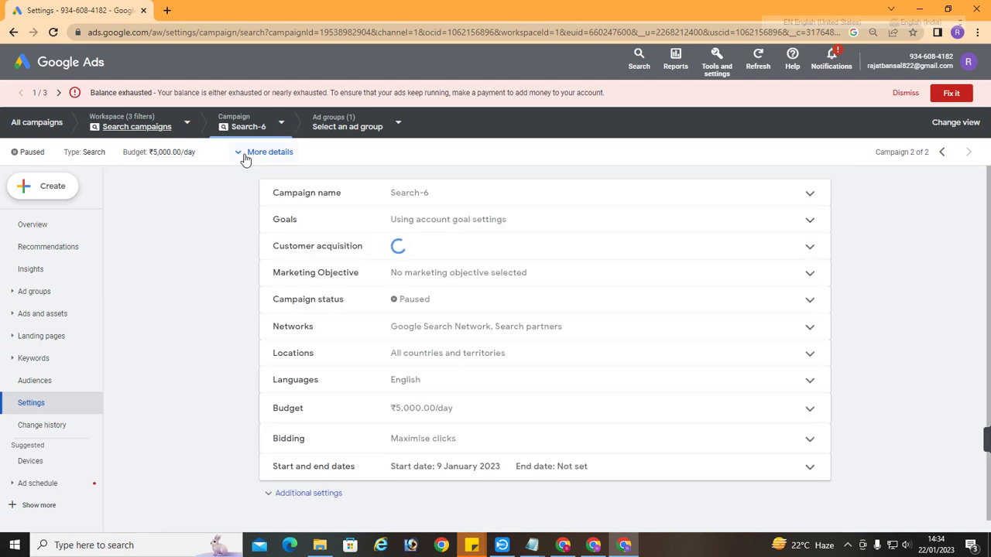
pyautogui.scroll(-1, 349, 316)
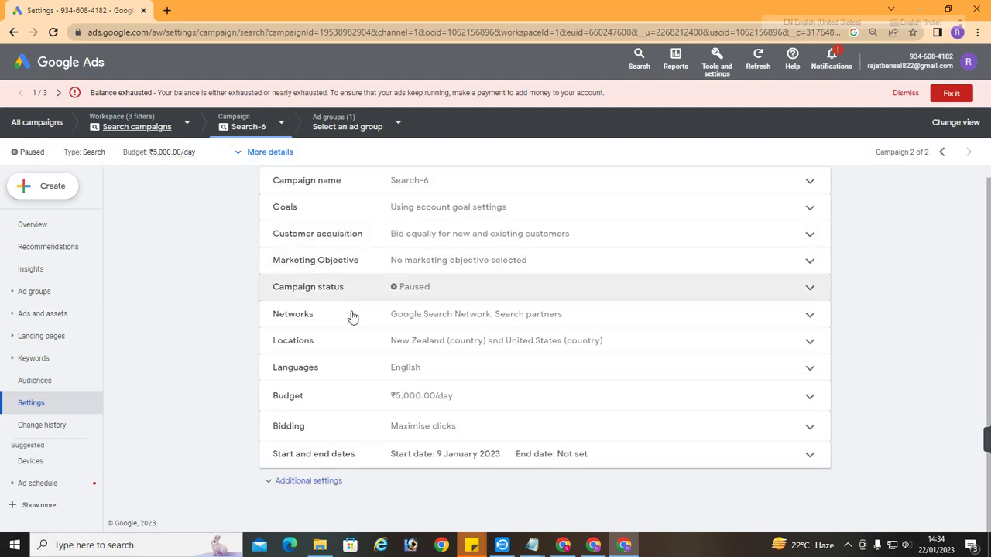
pyautogui.click(288, 484)
pyautogui.scroll(-3, 347, 397)
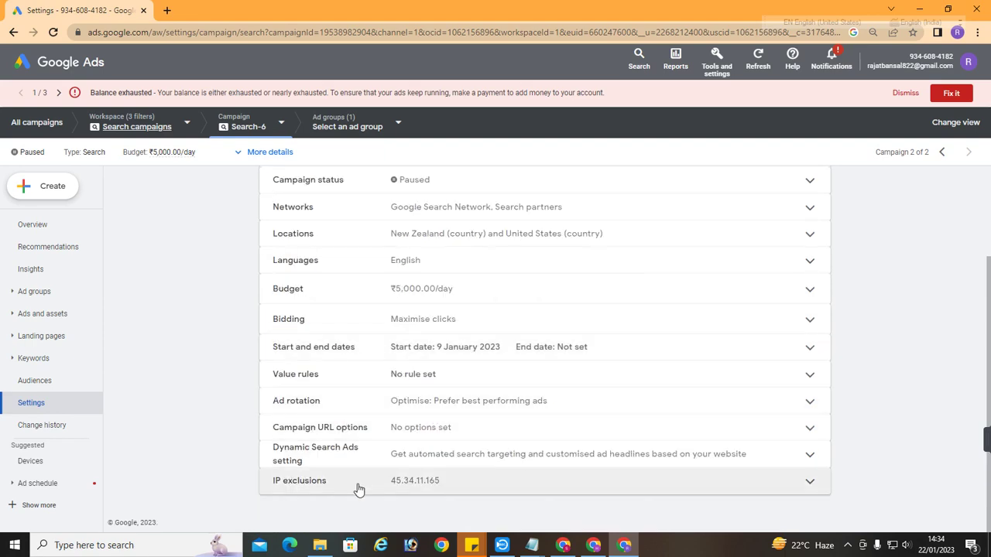
pyautogui.click(358, 486)
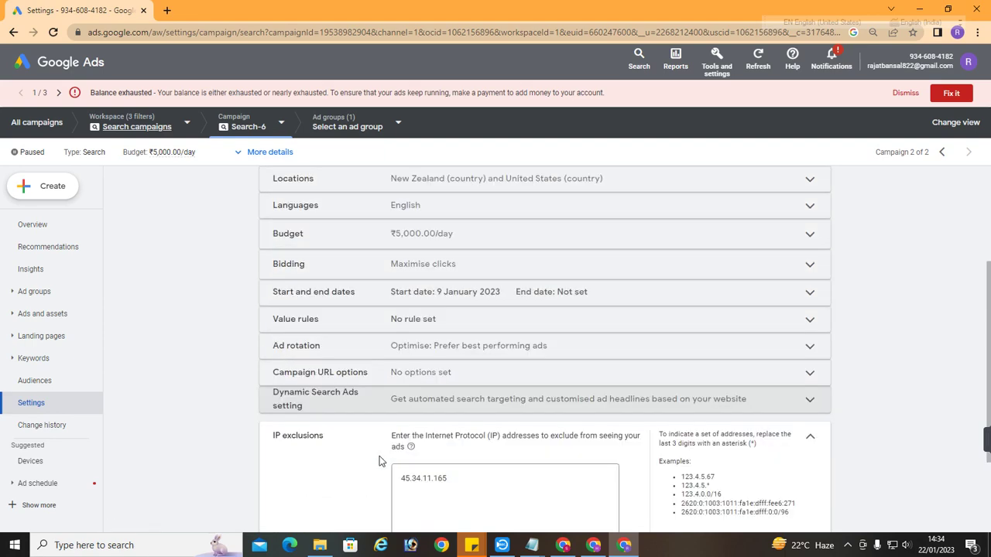
pyautogui.moveTo(492, 383); pyautogui.dragTo(379, 359)
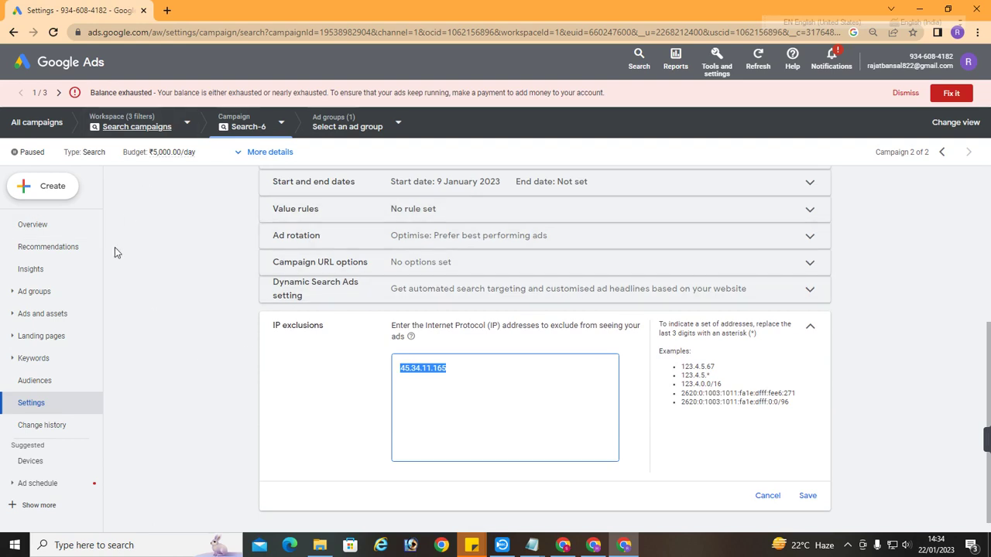
pyautogui.click(229, 270)
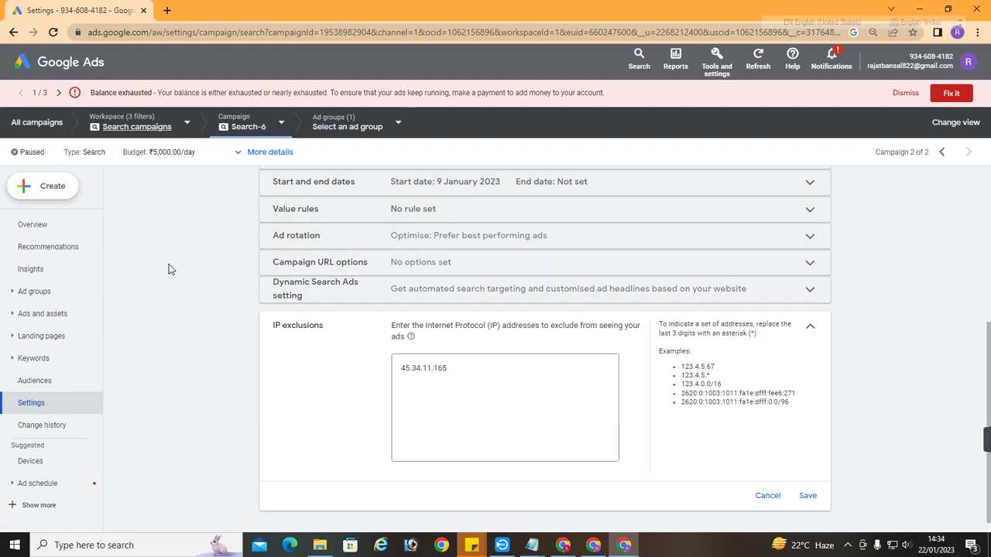
pyautogui.click(35, 359)
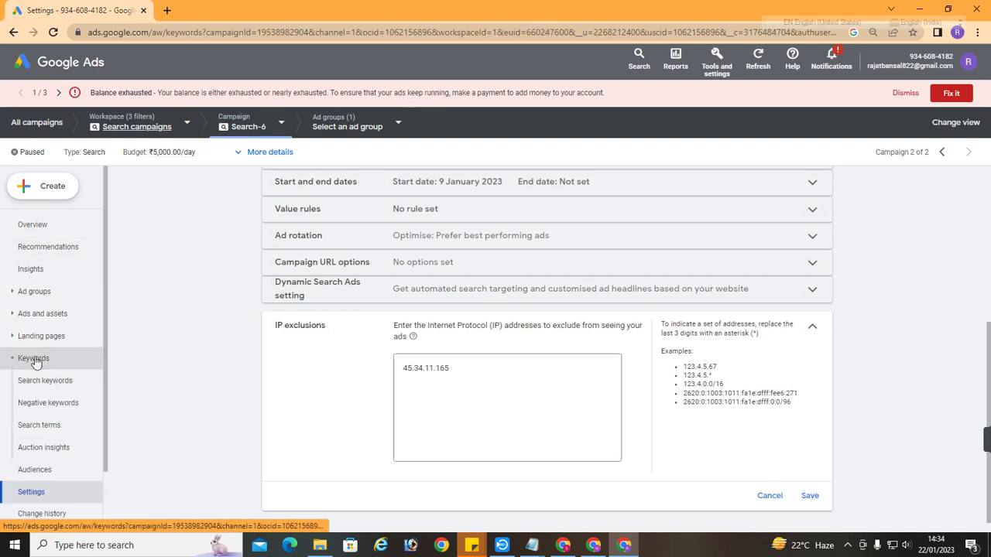
pyautogui.click(54, 403)
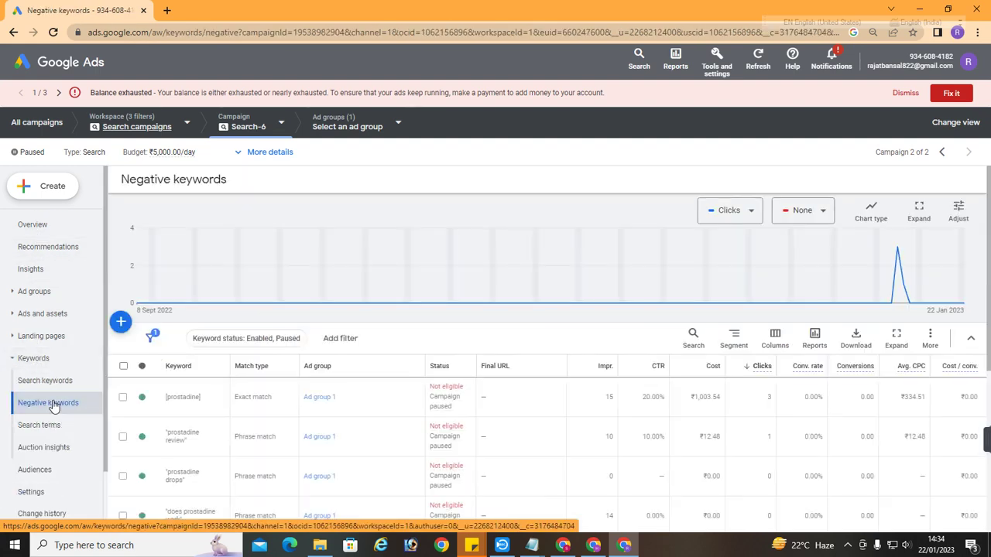
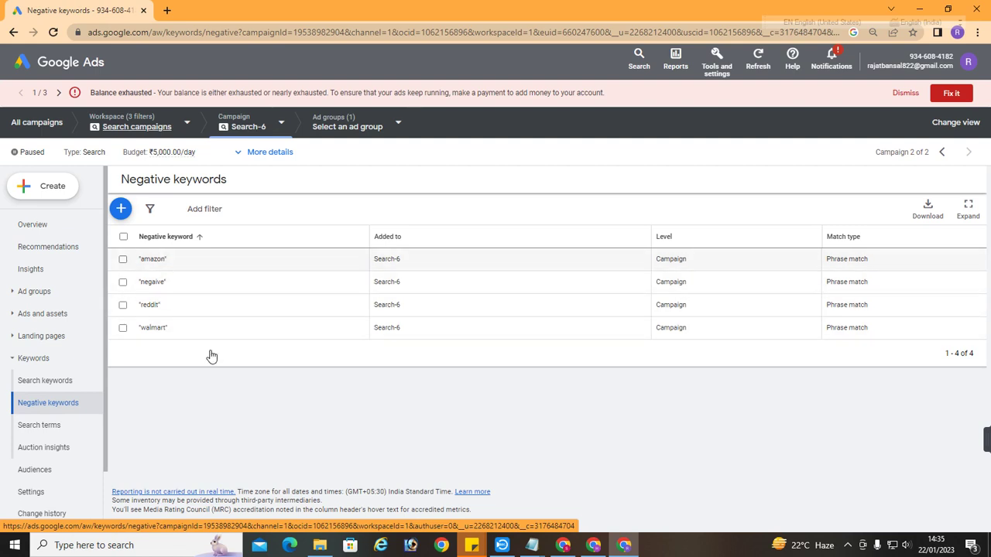
# Return to the hi.ru Chrome window and search Google for 'google ads' in a new tab
pyautogui.click(561, 545)
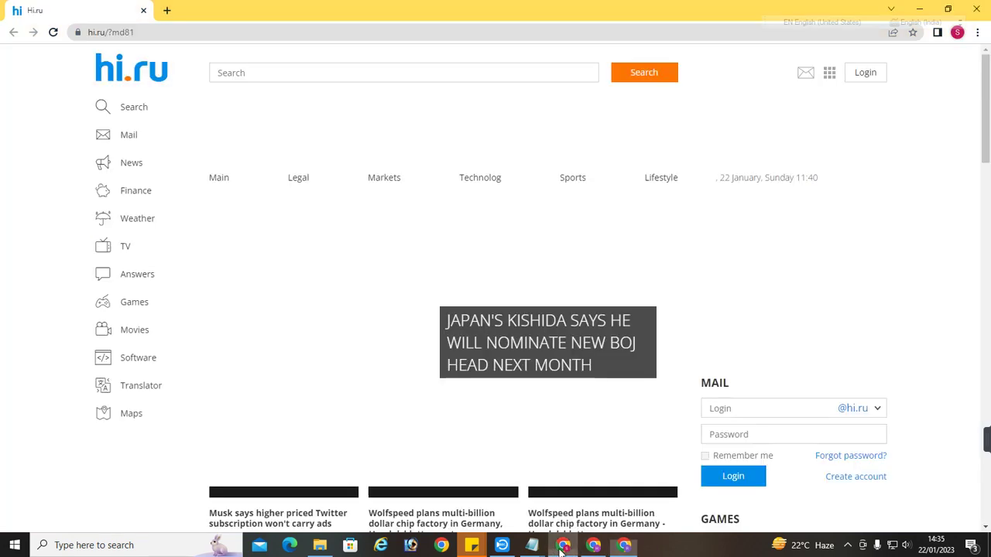
pyautogui.click(593, 546)
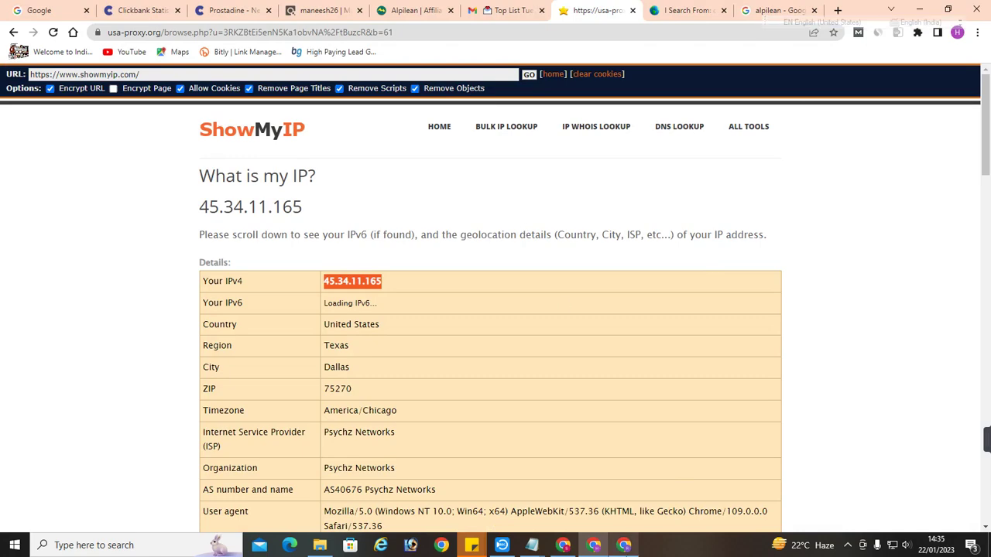
pyautogui.click(624, 545)
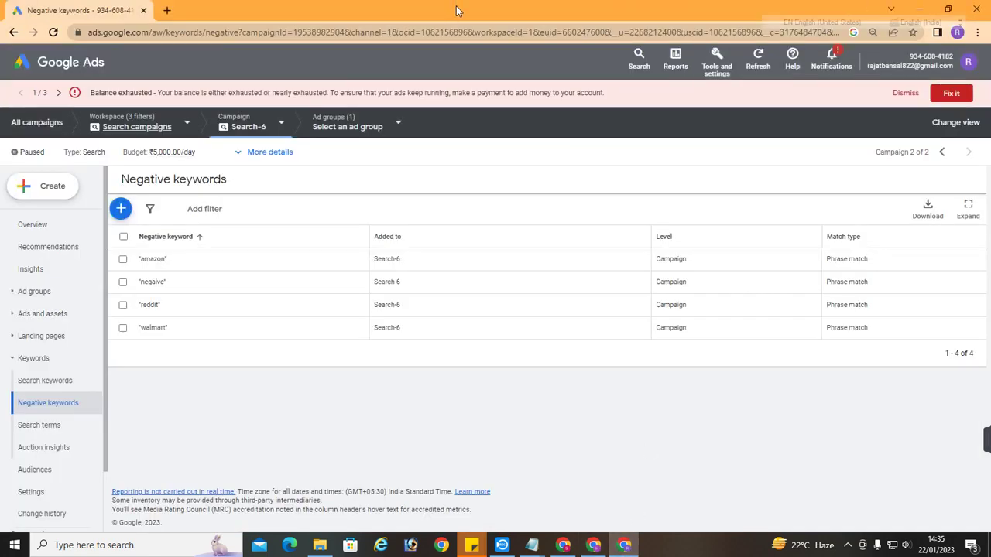
pyautogui.click(562, 545)
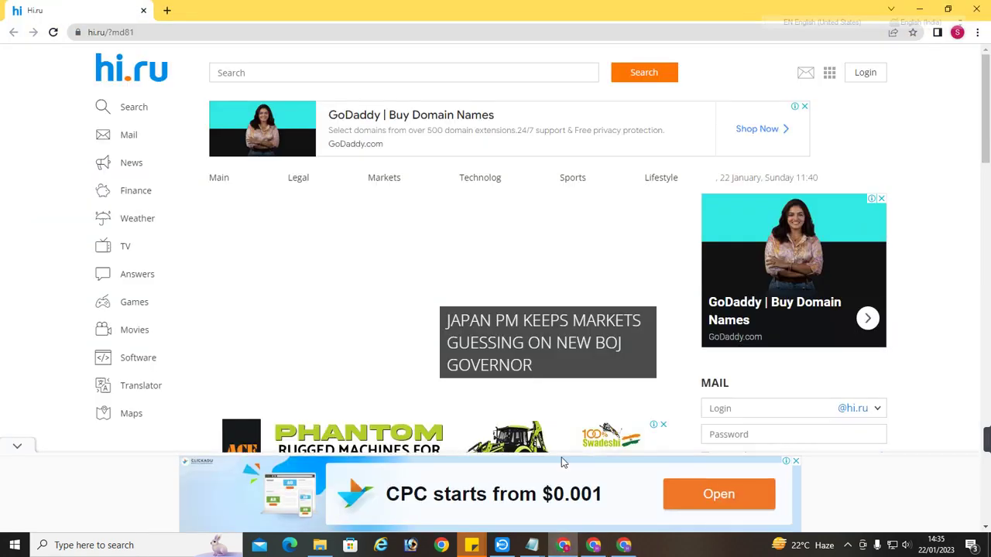
pyautogui.click(167, 10)
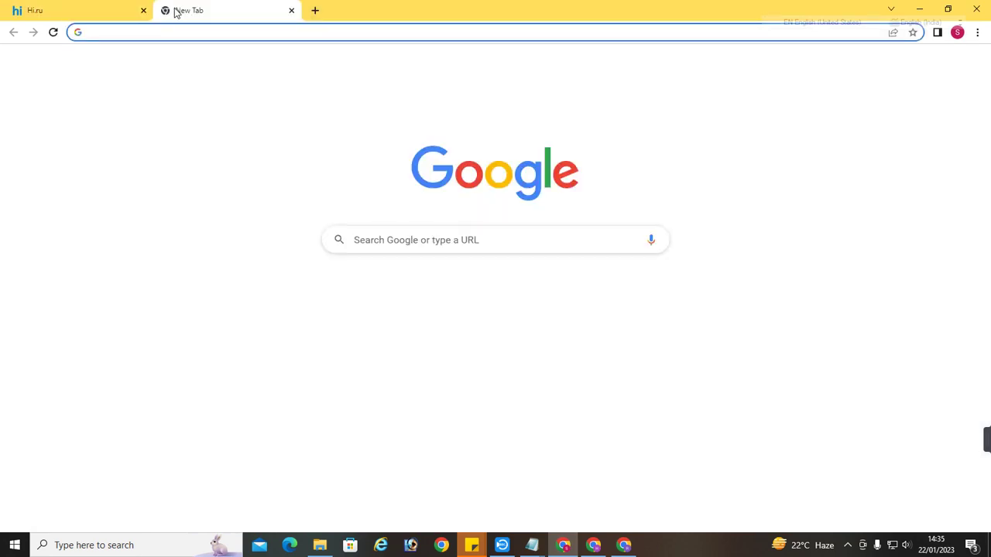
pyautogui.write('google')
pyautogui.press('Return')
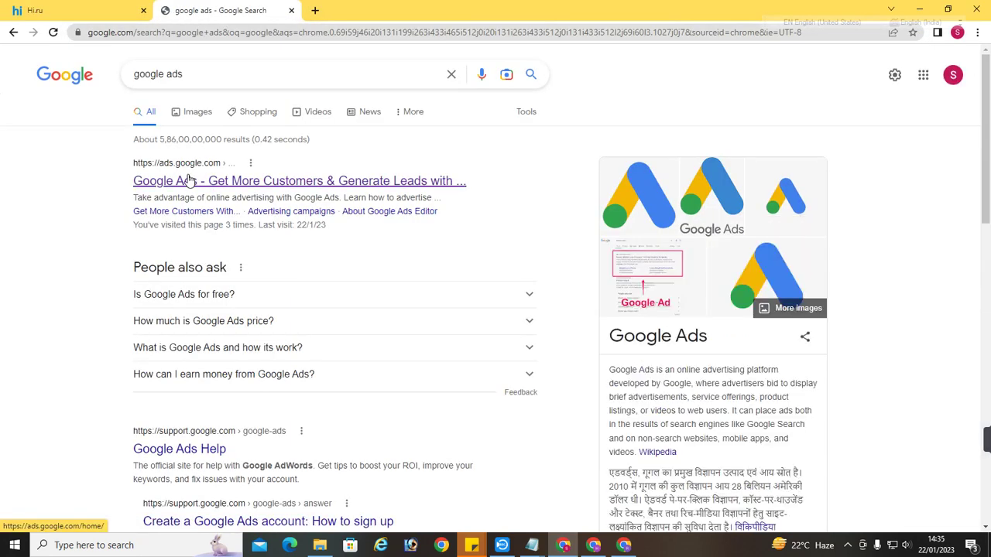
# Open Google Ads and go to Keywords > Negative keywords, showing the ng List on Search-1
pyautogui.click(189, 181)
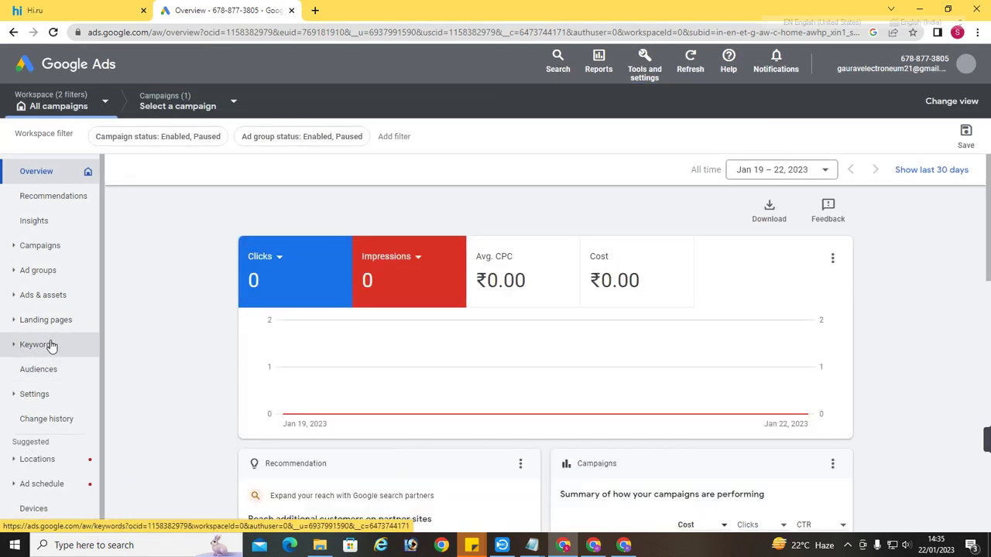
pyautogui.click(37, 345)
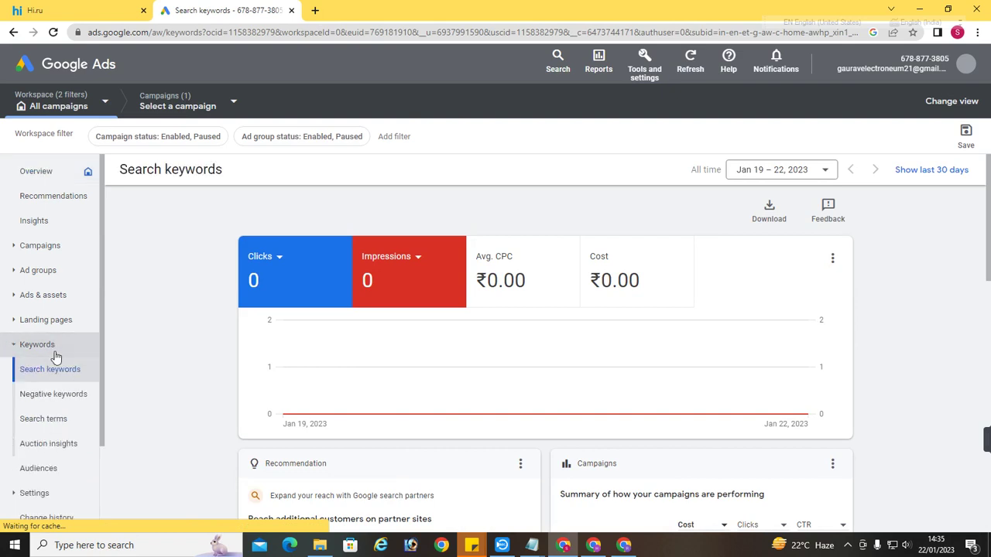
pyautogui.click(54, 395)
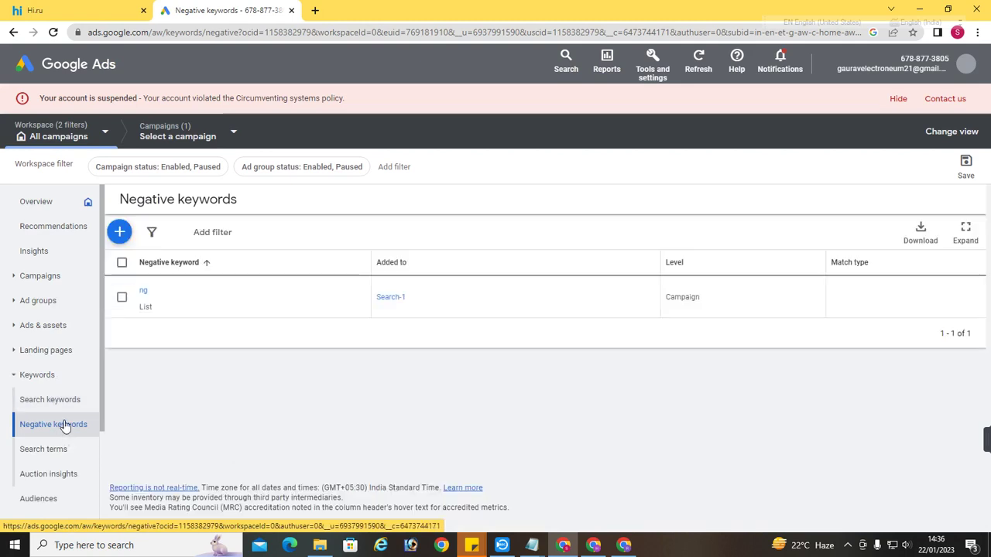
pyautogui.moveTo(147, 309)
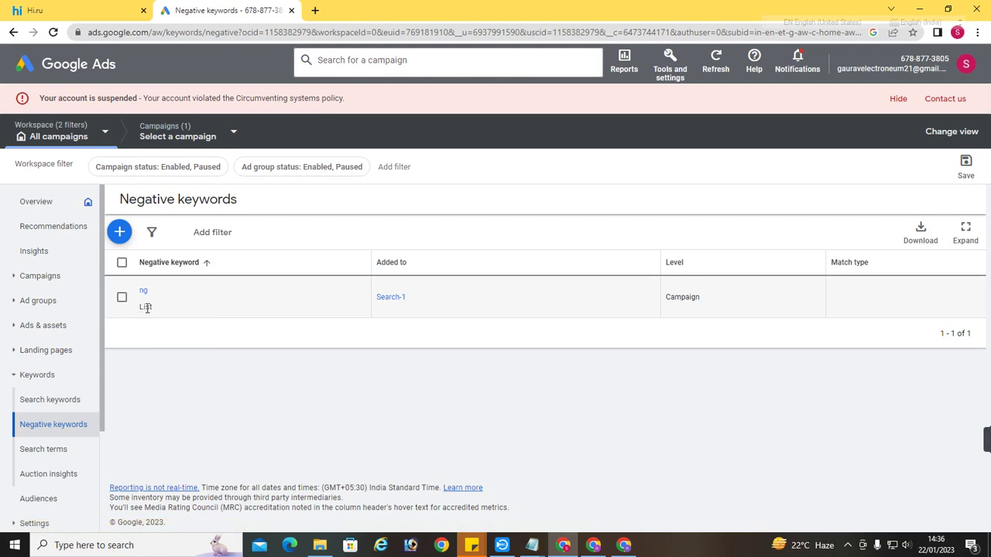
# Open the ng list and scroll through its 18 phrase-match keywords, amazon to walmart
pyautogui.click(143, 291)
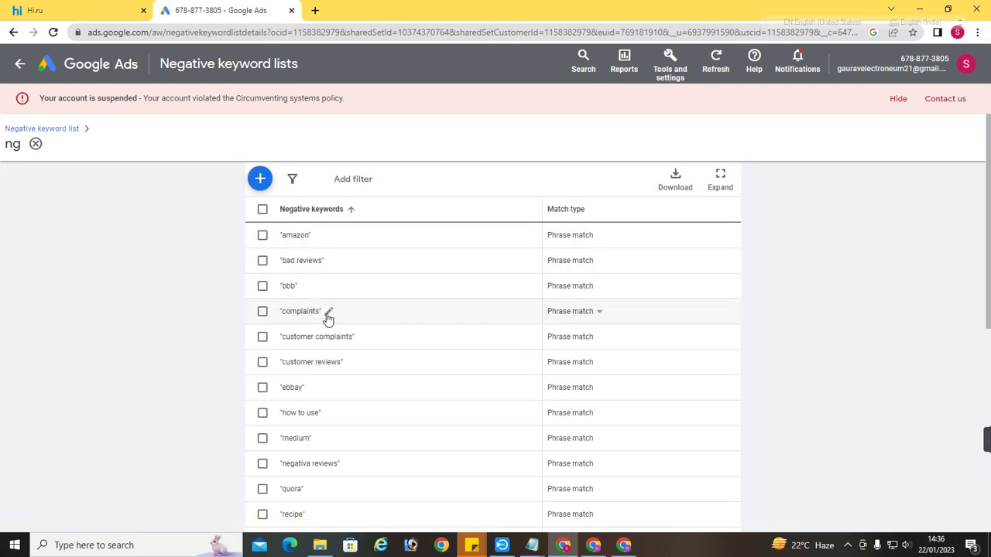
pyautogui.scroll(-1, 356, 341)
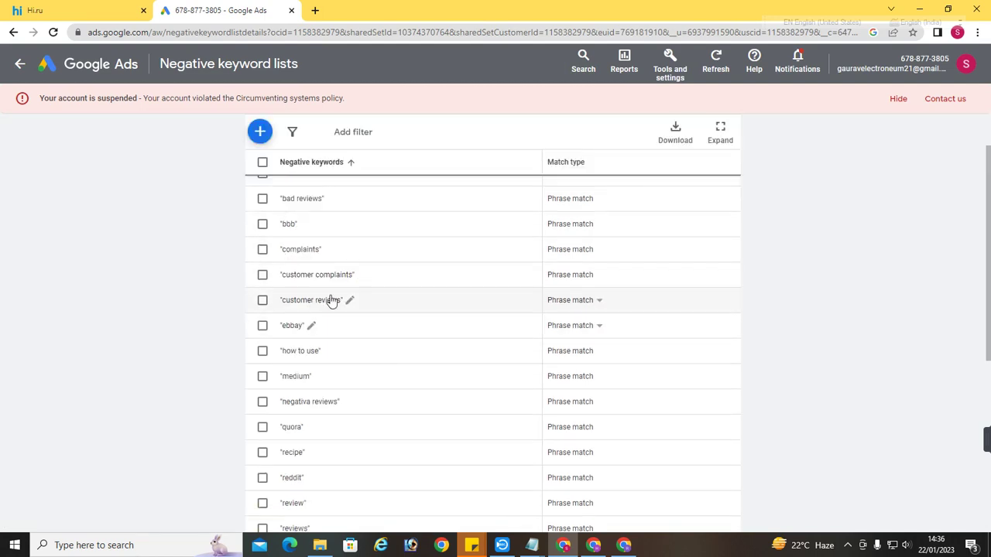
pyautogui.scroll(-1, 356, 309)
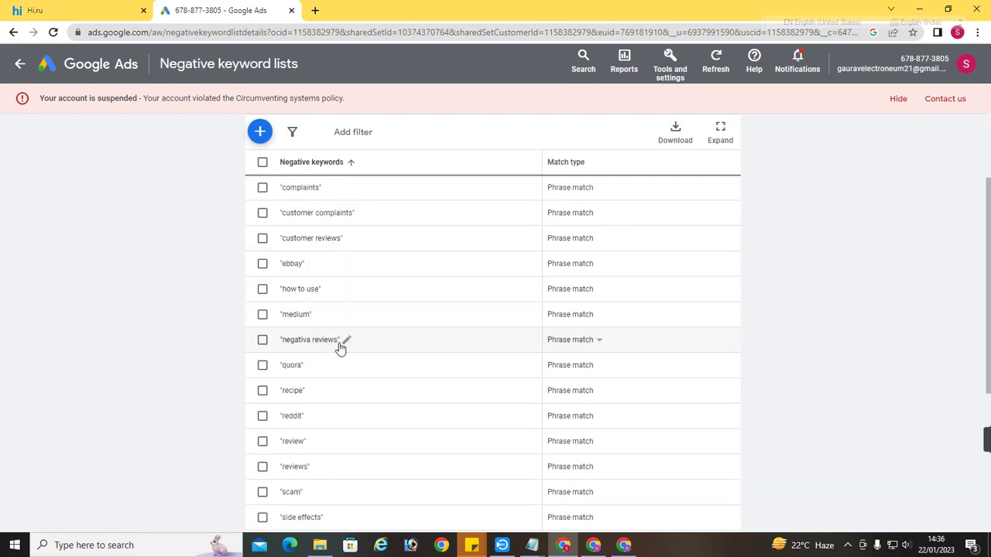
pyautogui.scroll(-1, 364, 387)
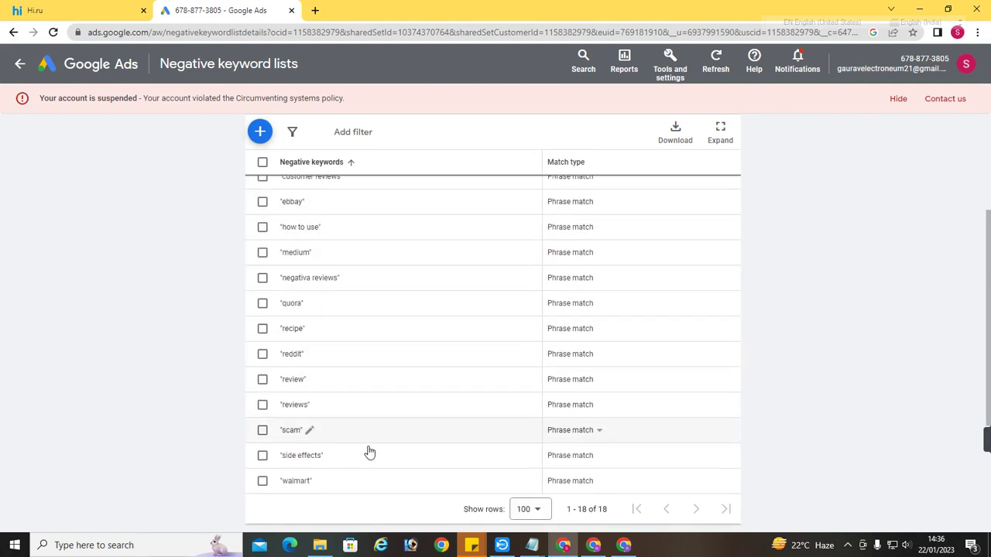
pyautogui.scroll(3, 252, 301)
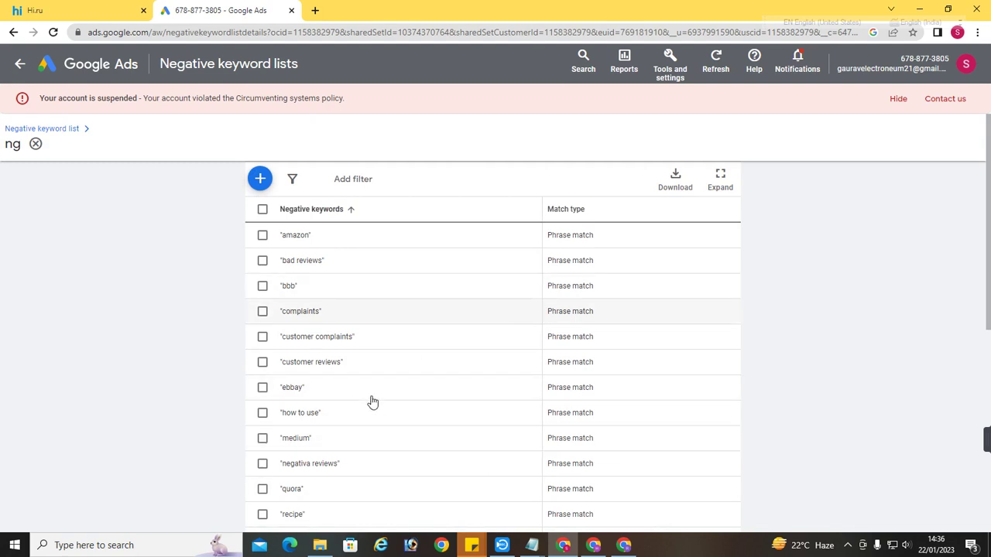
pyautogui.click(670, 70)
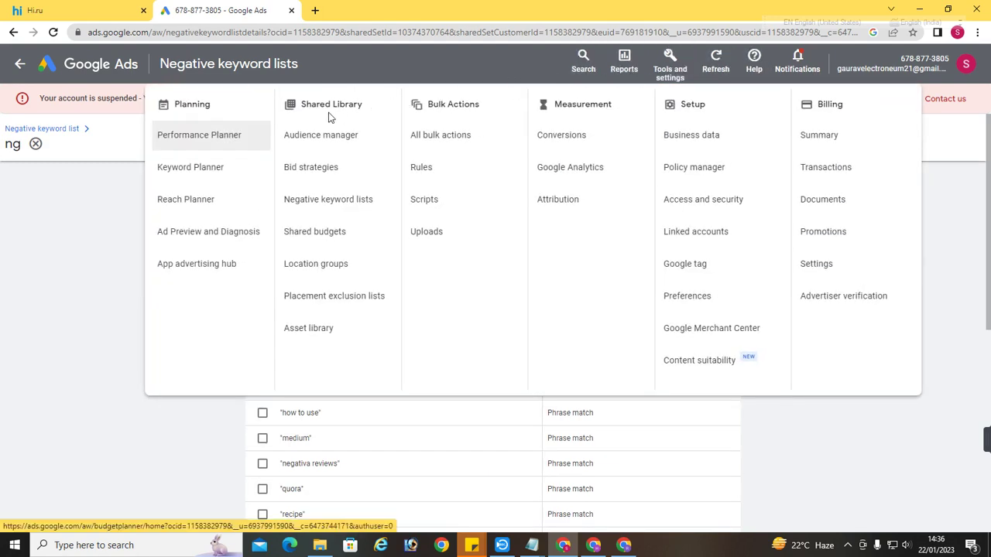
# Open Shared Library negative keyword lists, start a new list form, then close the Google Ads tab
pyautogui.click(310, 202)
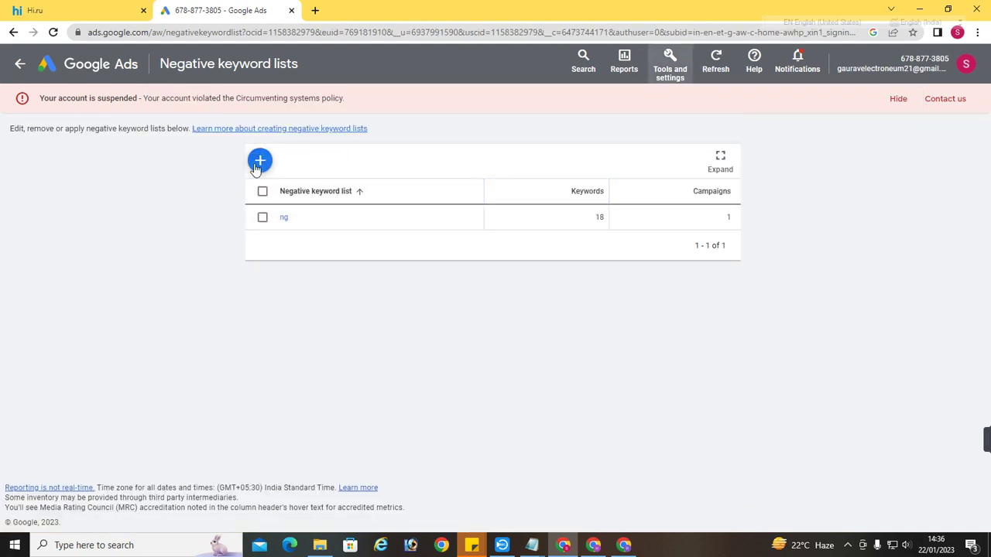
pyautogui.click(259, 163)
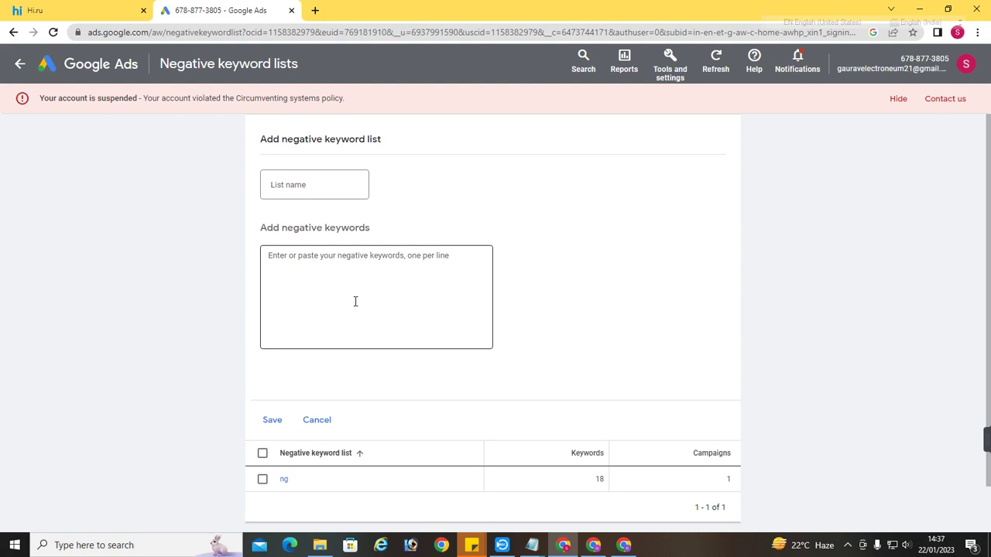
pyautogui.click(291, 11)
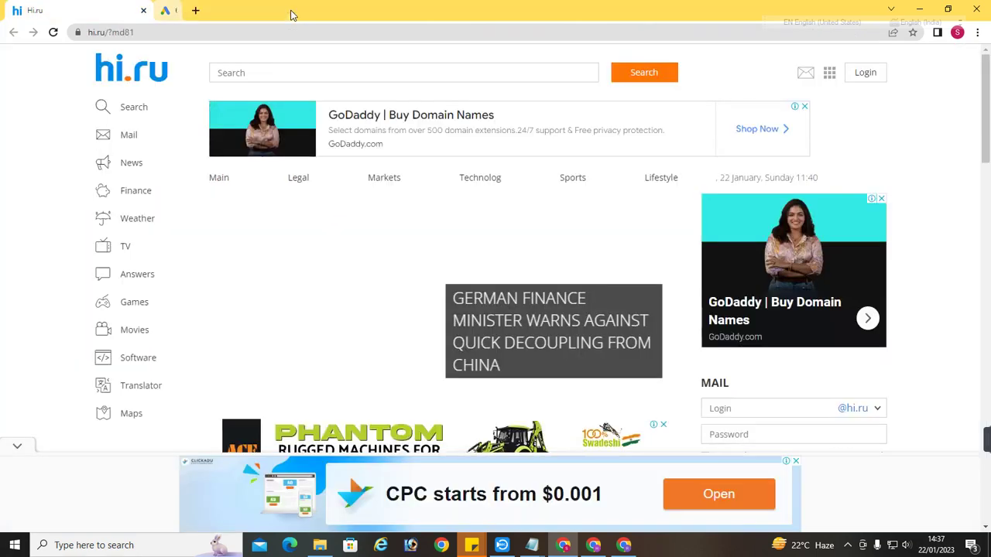
# From the ClickBank marketplace tab in the other window, go to Vendor Settings, reaching sign-in
pyautogui.click(599, 547)
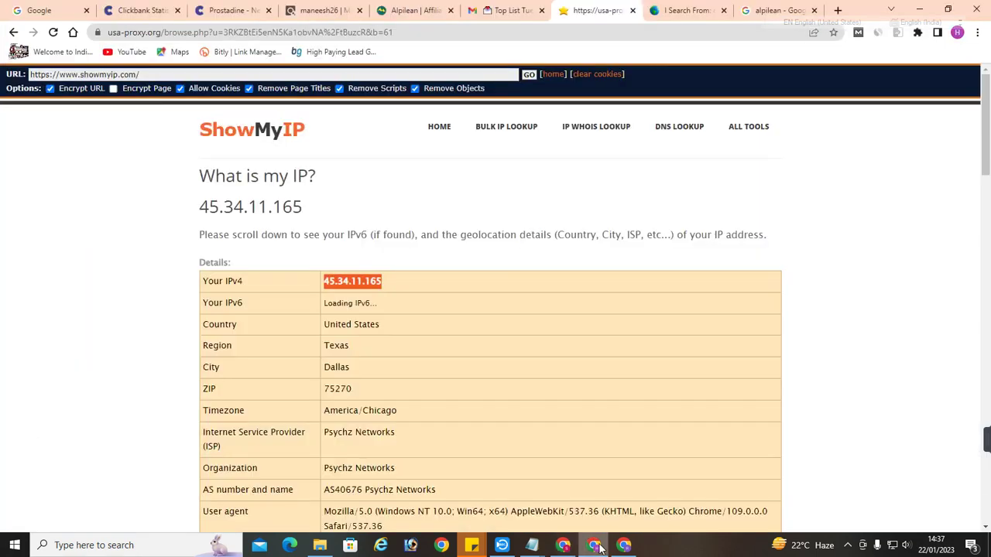
pyautogui.click(325, 9)
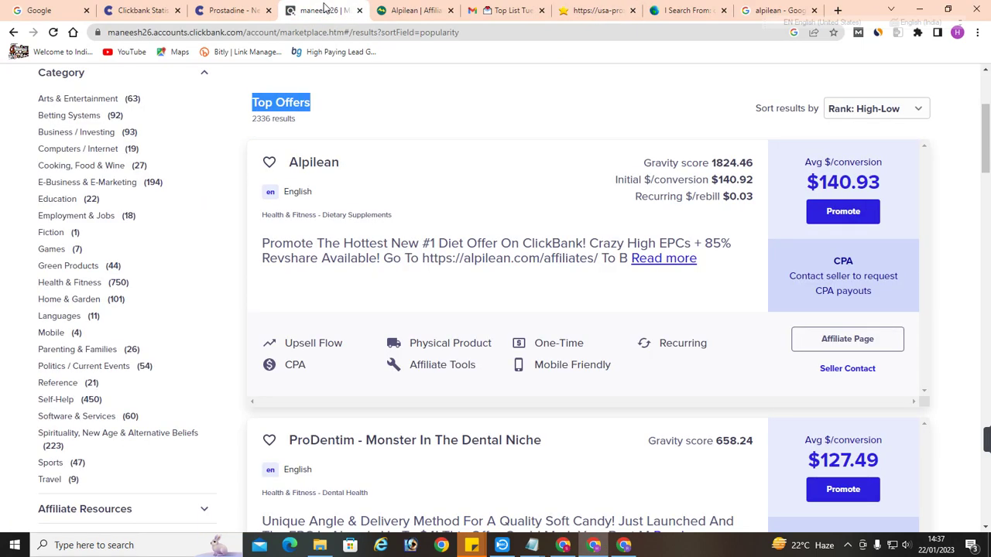
pyautogui.scroll(3, 436, 243)
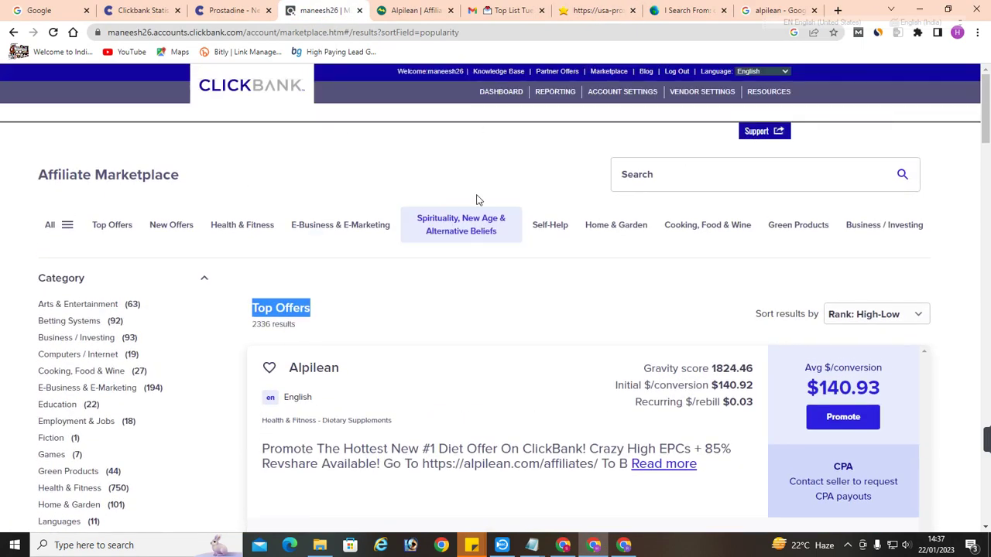
pyautogui.click(714, 102)
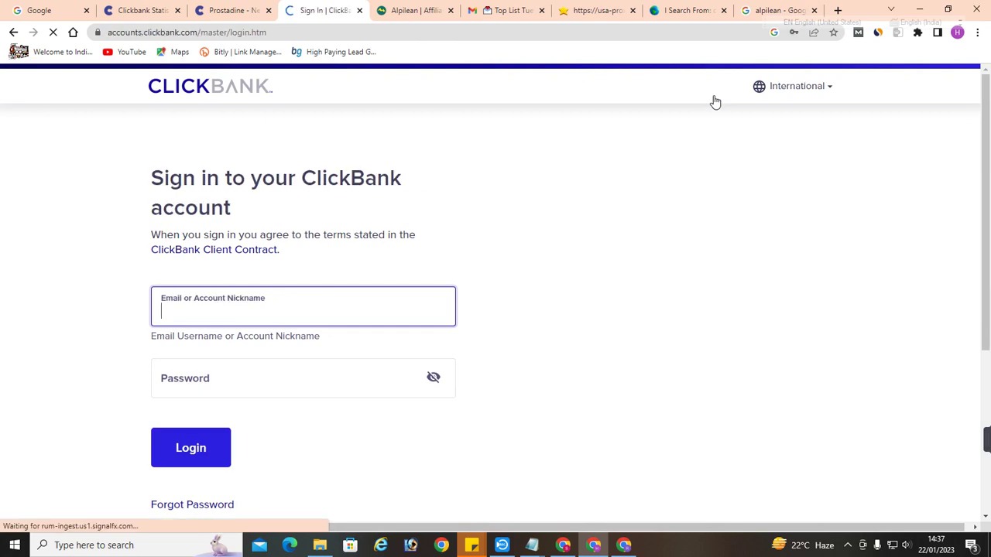
# Sign in and scroll My Site settings to Managing Your Affiliates, showing 25.0% default commission
pyautogui.click(171, 447)
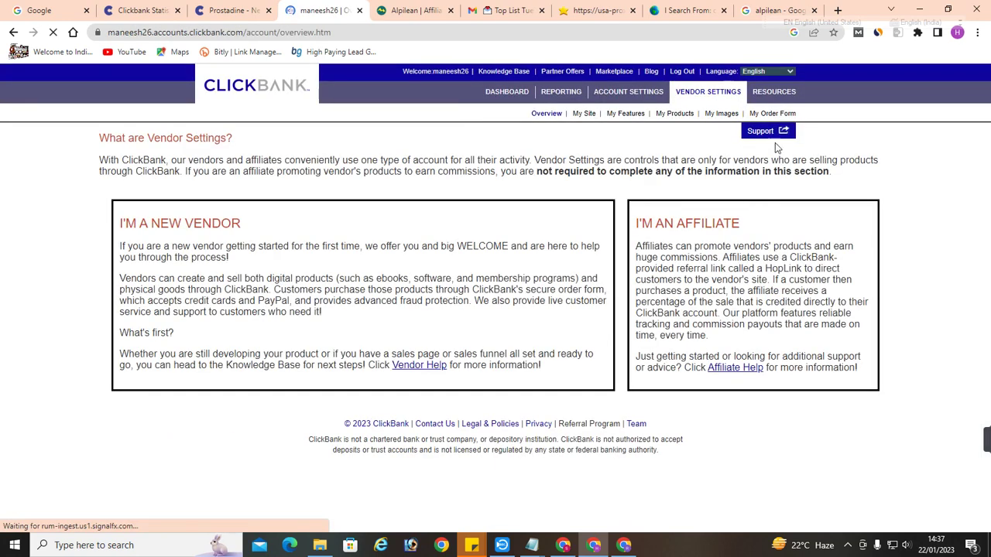
pyautogui.click(582, 115)
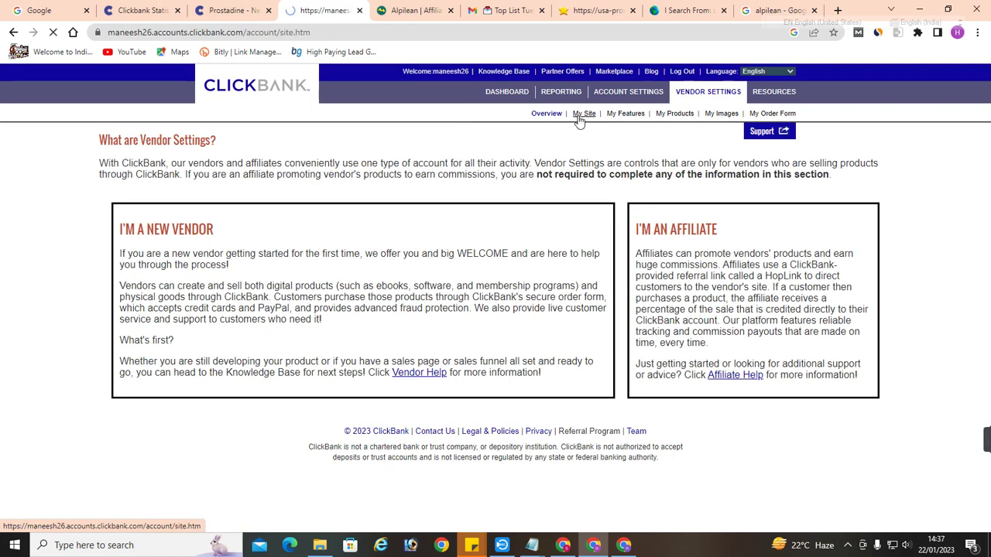
pyautogui.scroll(-15, 416, 232)
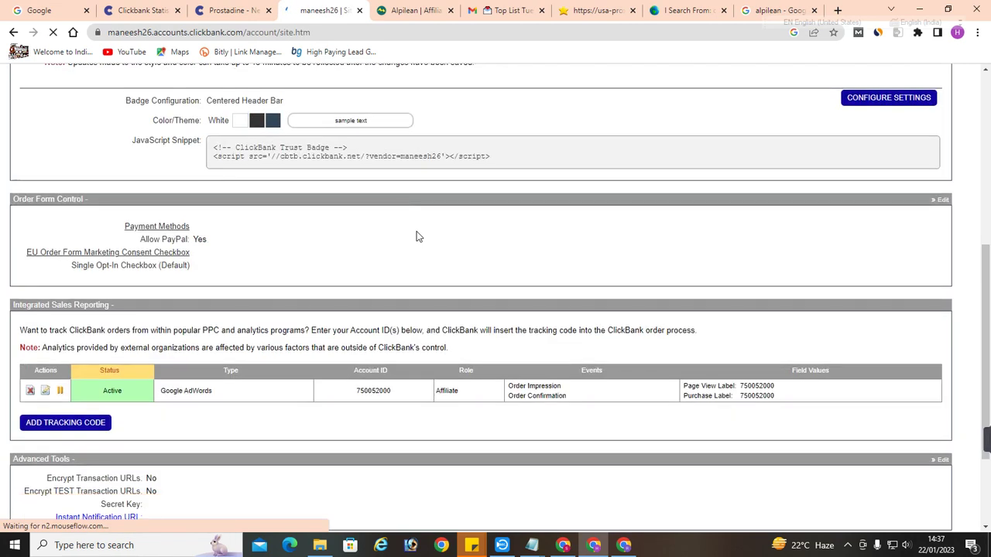
pyautogui.scroll(3, 456, 265)
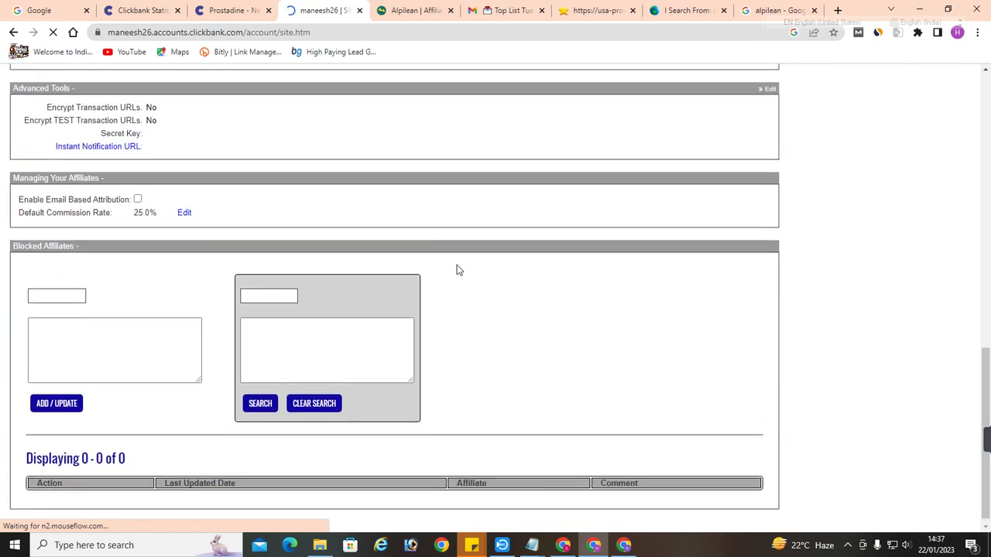
pyautogui.scroll(-2, 467, 293)
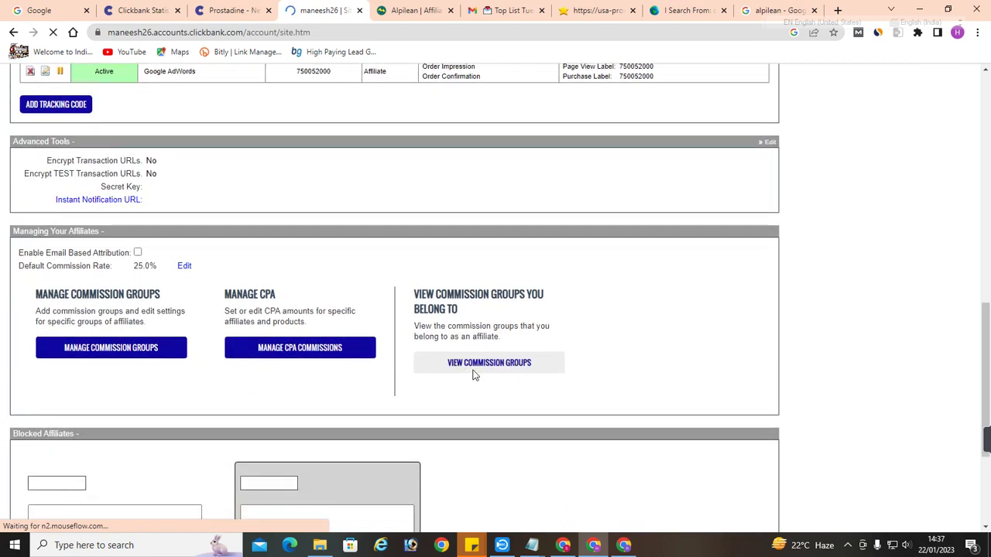
# View Commission Groups and scroll through all four groups, including Exipure Diamond Tier 2
pyautogui.click(475, 366)
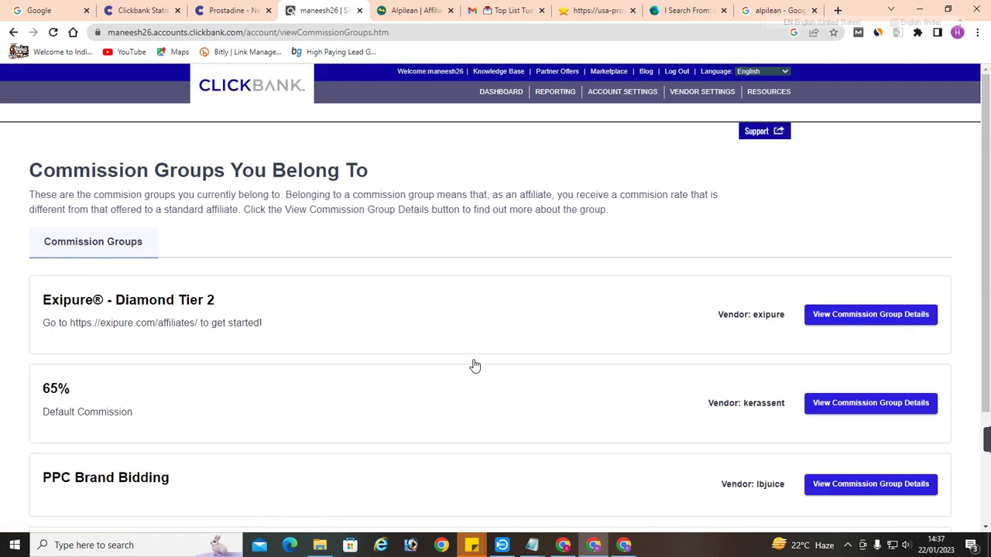
pyautogui.scroll(-1, 473, 365)
pyautogui.scroll(-2, 226, 231)
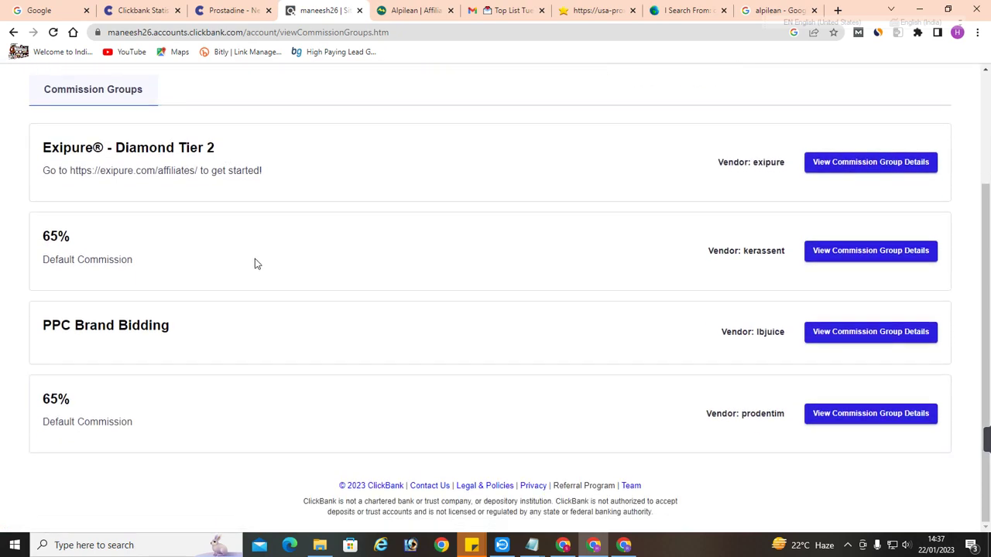
pyautogui.click(916, 170)
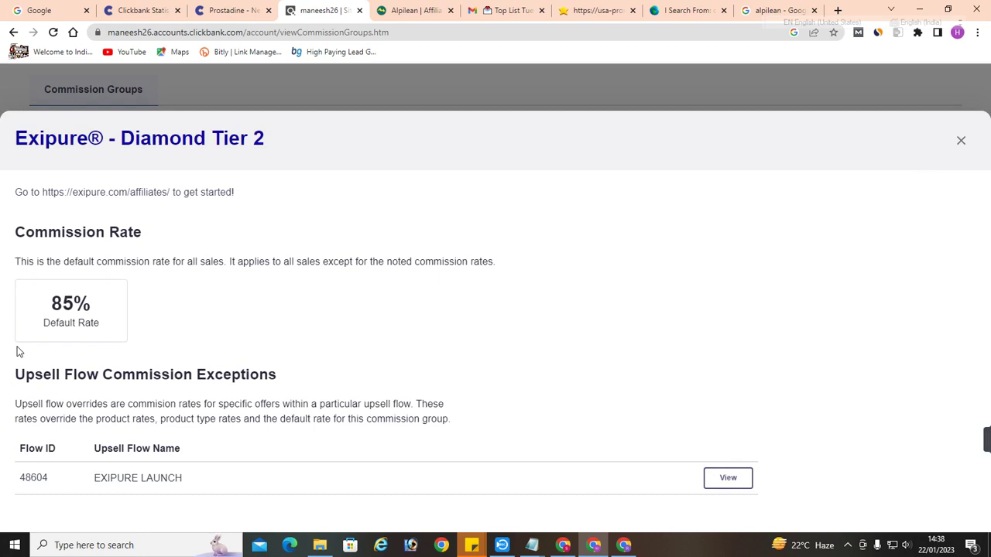
pyautogui.click(960, 140)
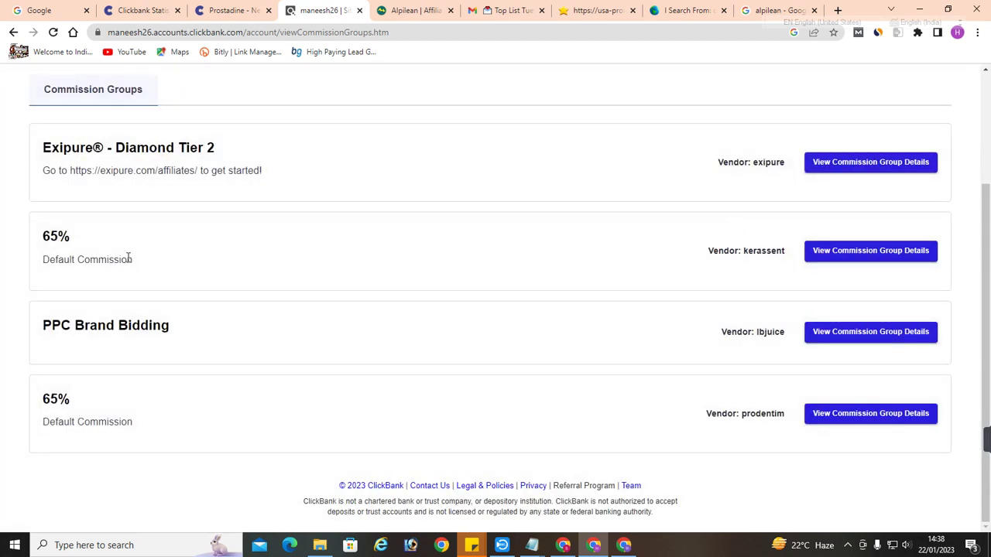
pyautogui.click(841, 255)
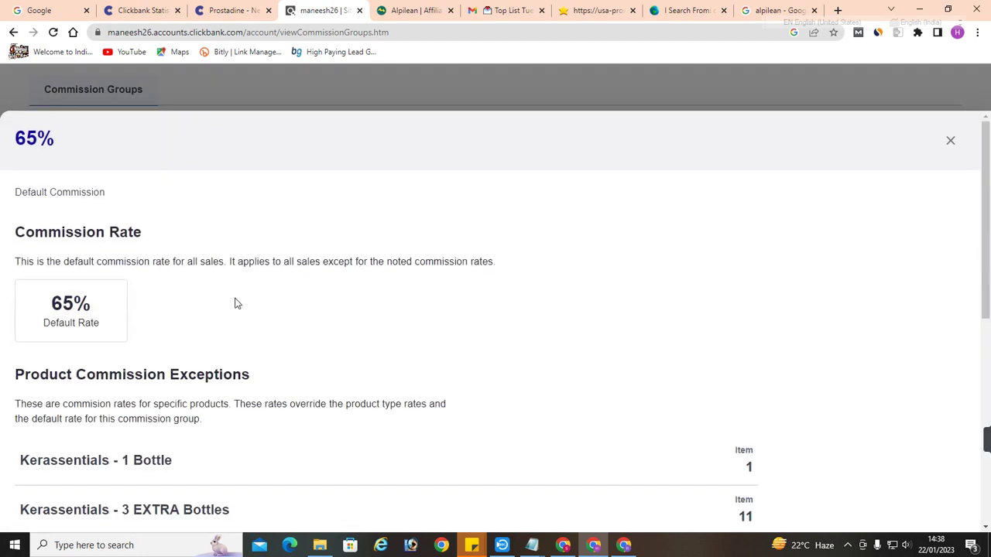
pyautogui.click(952, 141)
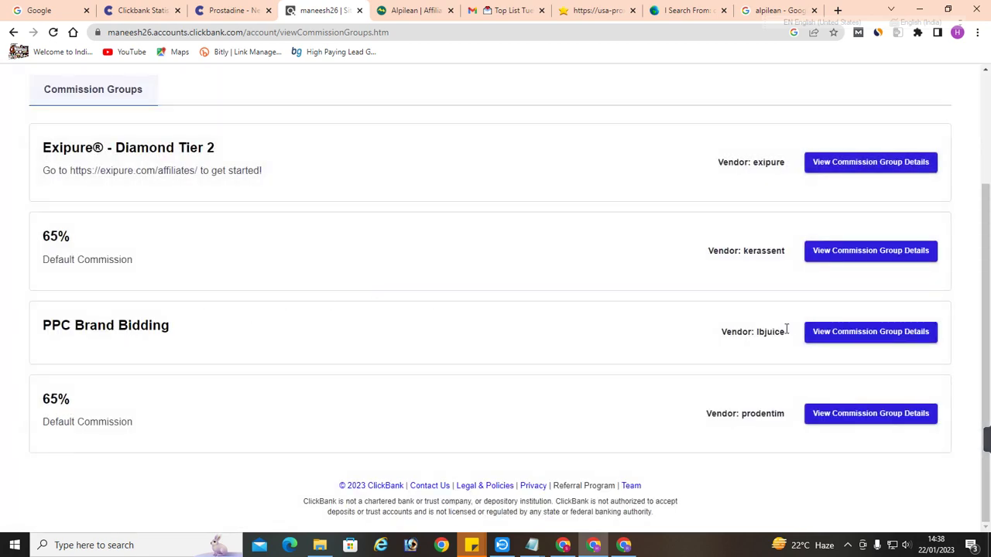
pyautogui.moveTo(786, 331); pyautogui.dragTo(696, 329)
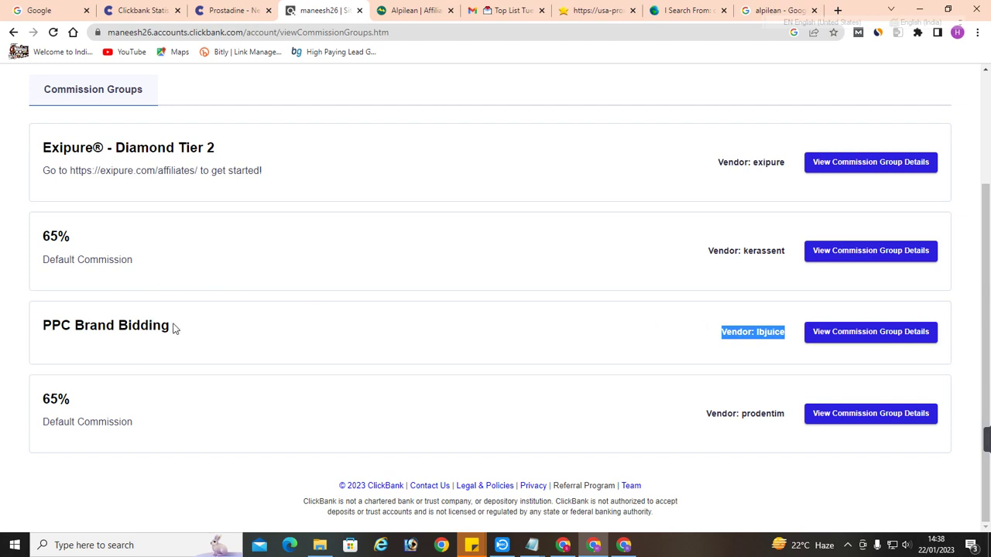
pyautogui.moveTo(173, 329); pyautogui.dragTo(35, 328)
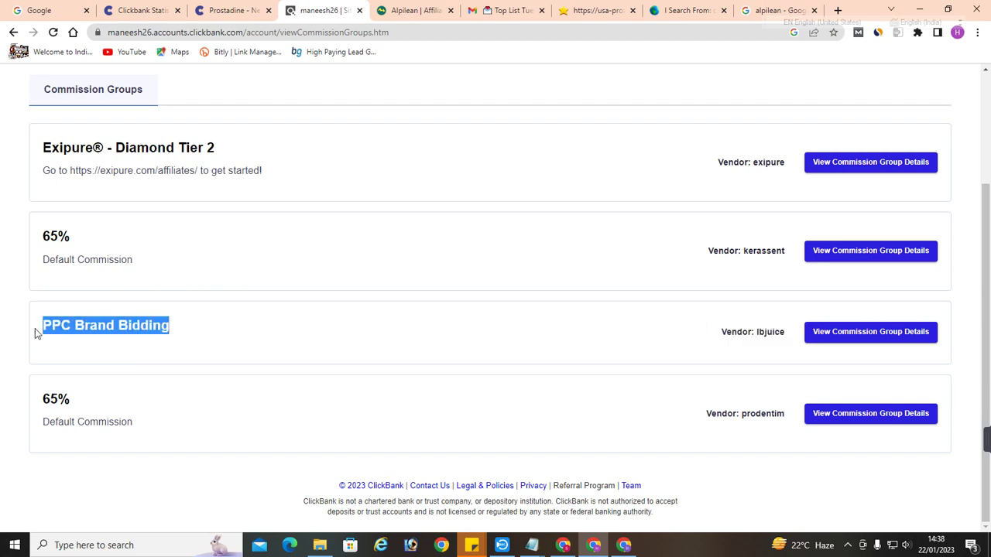
pyautogui.click(168, 344)
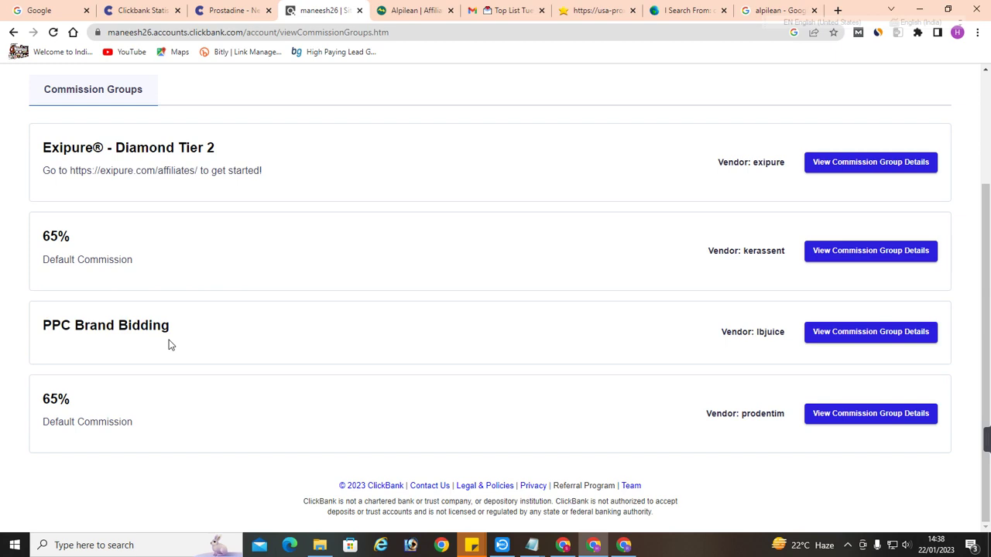
pyautogui.click(838, 335)
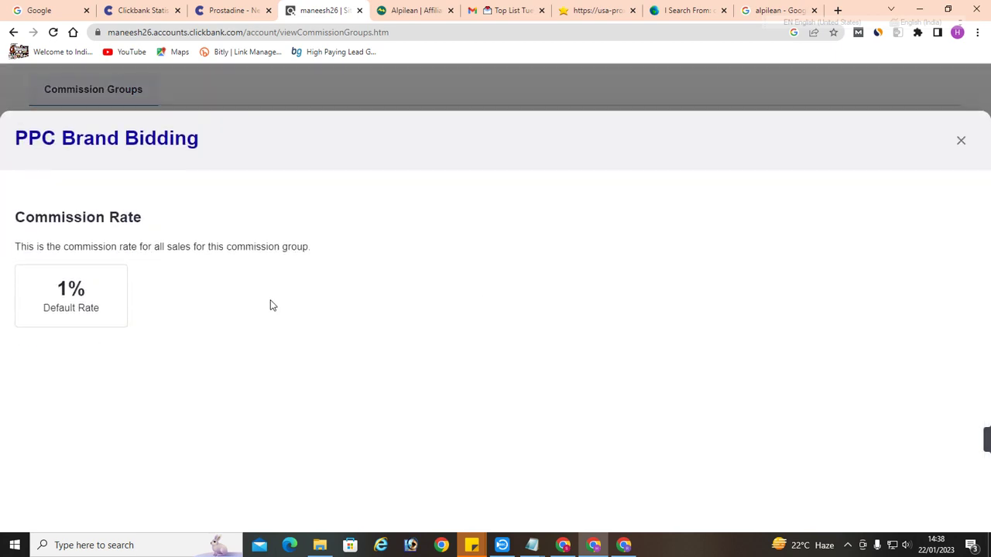
pyautogui.moveTo(99, 308); pyautogui.dragTo(48, 287)
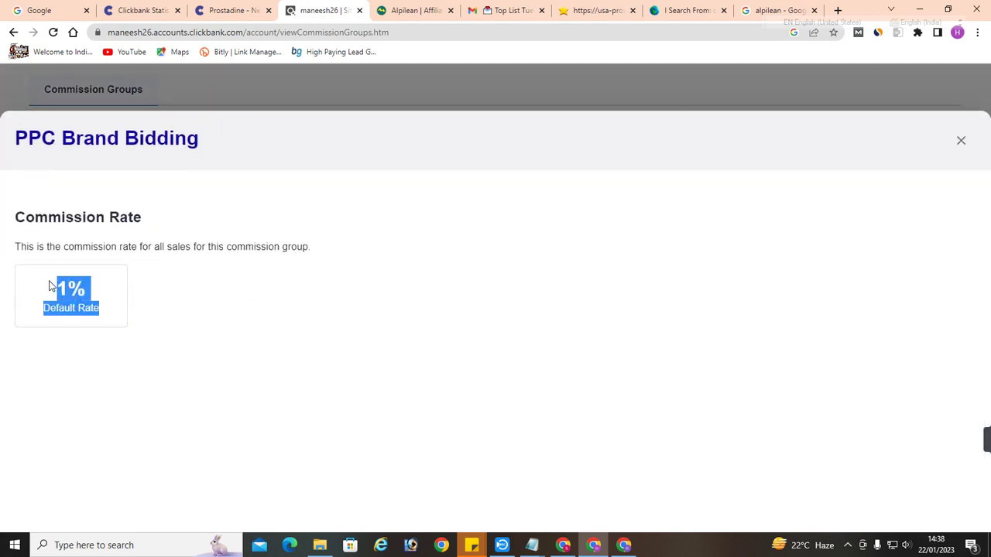
pyautogui.click(959, 142)
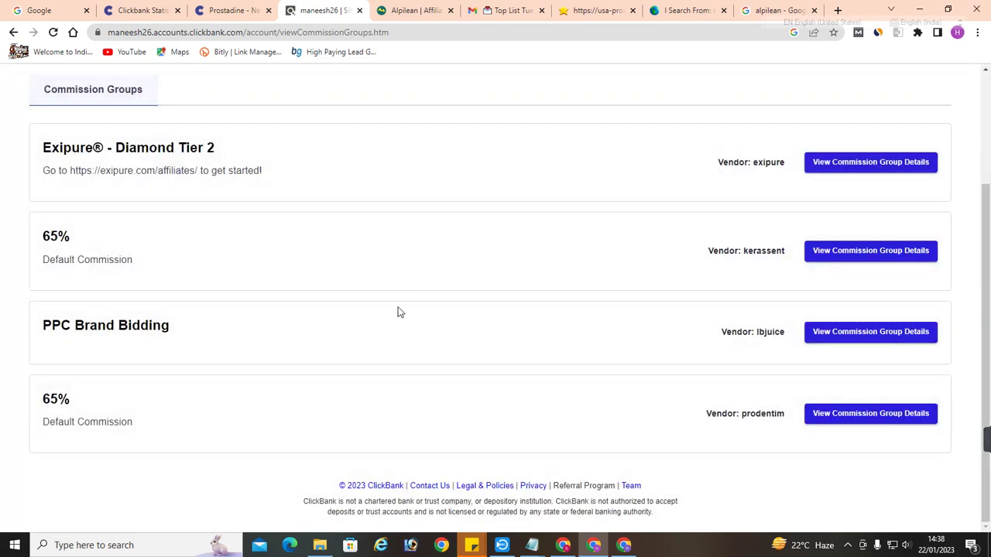
pyautogui.moveTo(37, 327); pyautogui.dragTo(65, 326)
pyautogui.click(90, 316)
pyautogui.moveTo(43, 321); pyautogui.dragTo(71, 320)
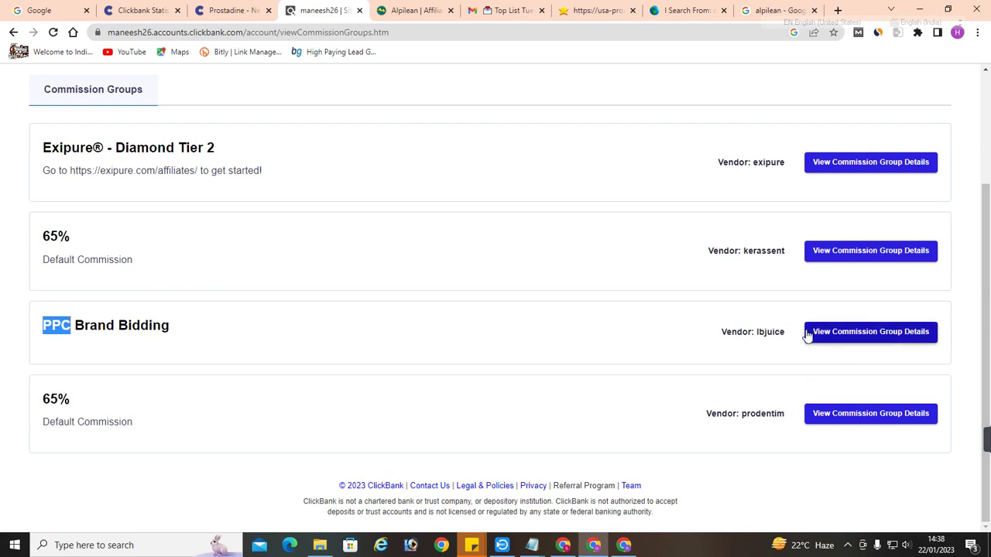
pyautogui.moveTo(774, 340); pyautogui.dragTo(610, 346)
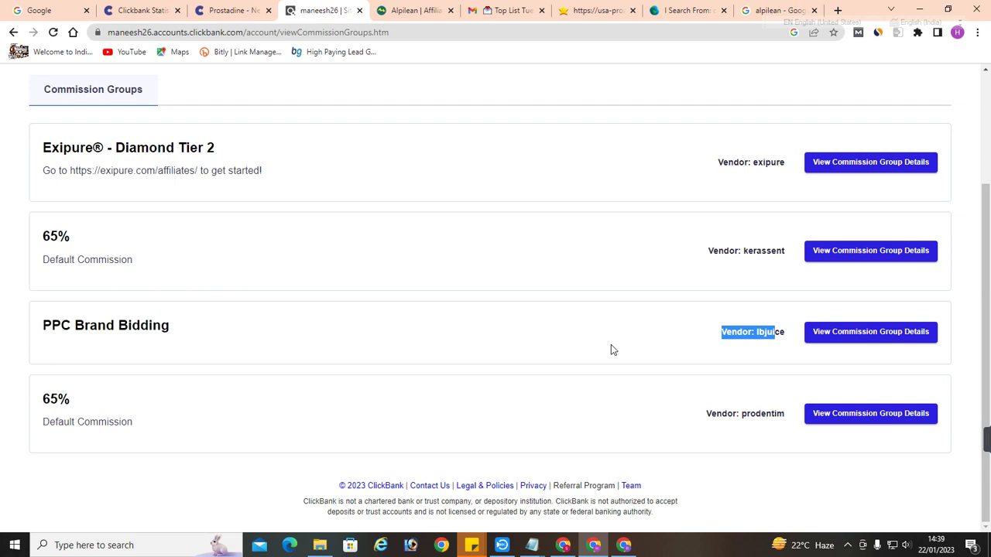
pyautogui.click(735, 410)
pyautogui.moveTo(736, 410); pyautogui.dragTo(772, 414)
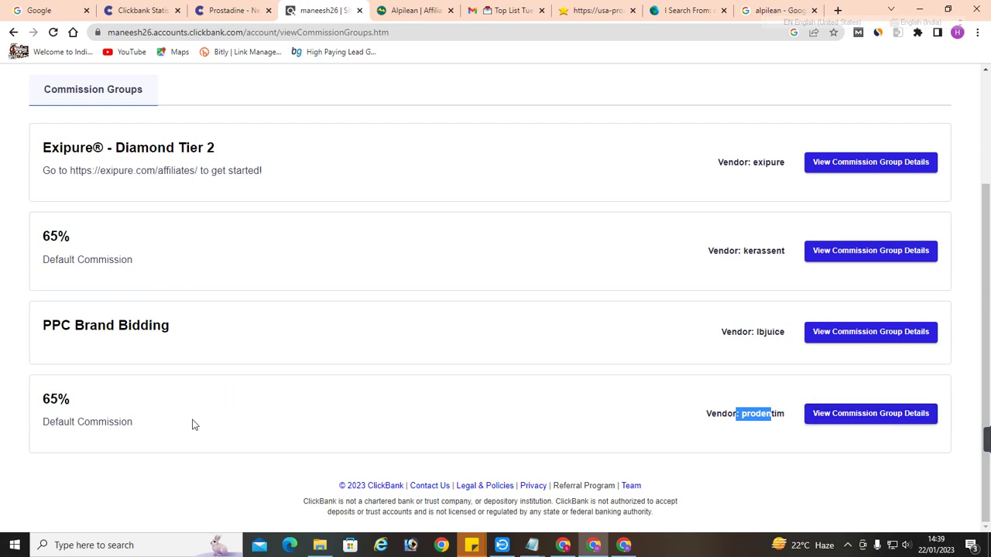
pyautogui.moveTo(85, 401); pyautogui.dragTo(43, 399)
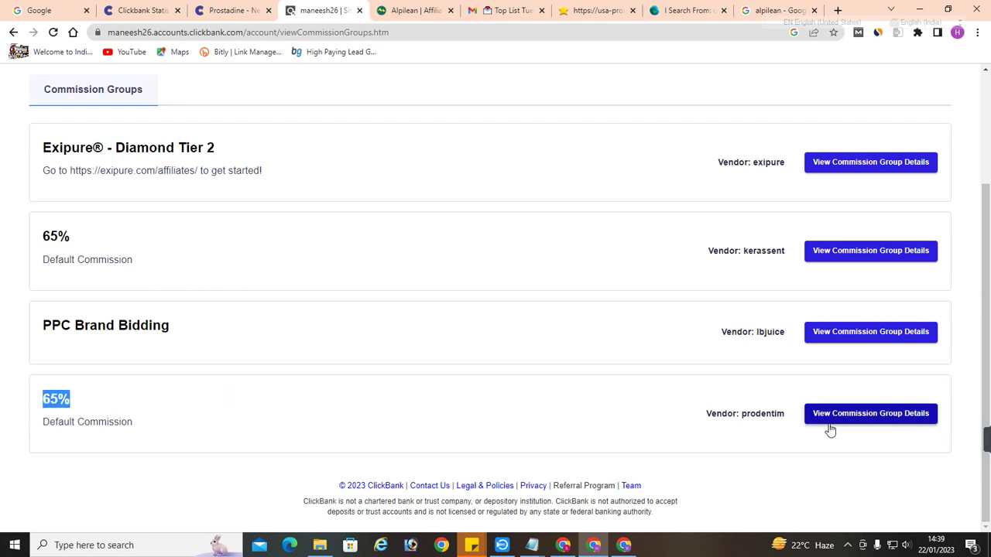
pyautogui.click(835, 416)
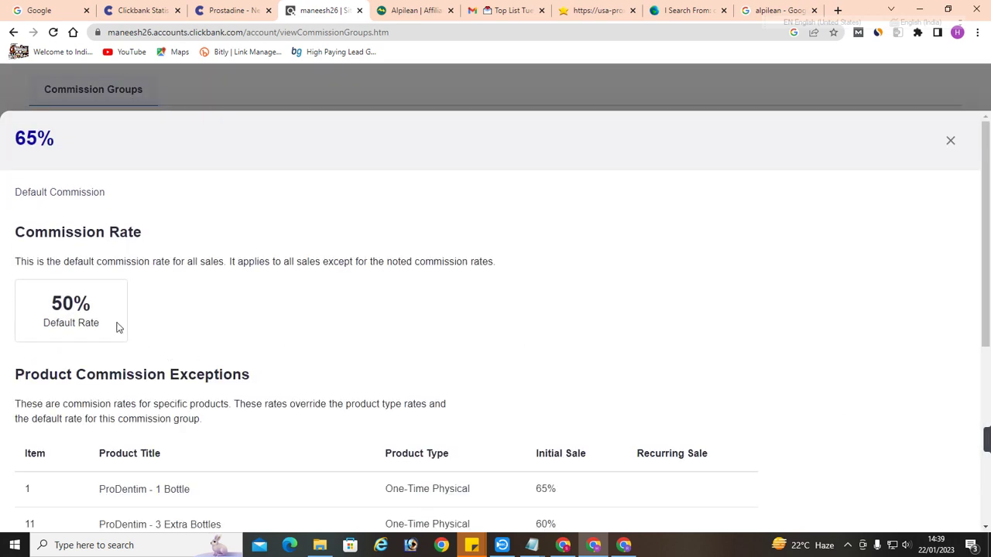
pyautogui.moveTo(116, 327); pyautogui.dragTo(2, 306)
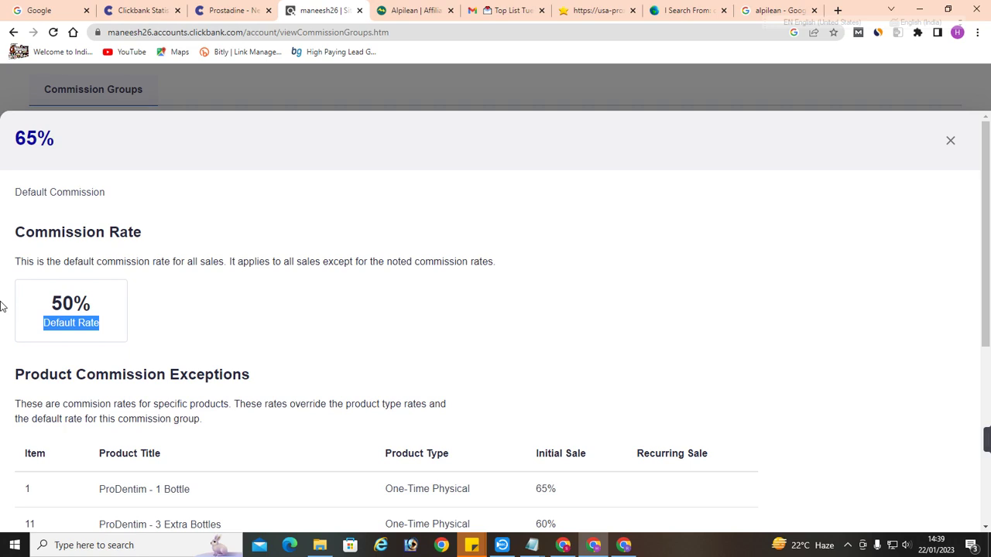
pyautogui.click(951, 141)
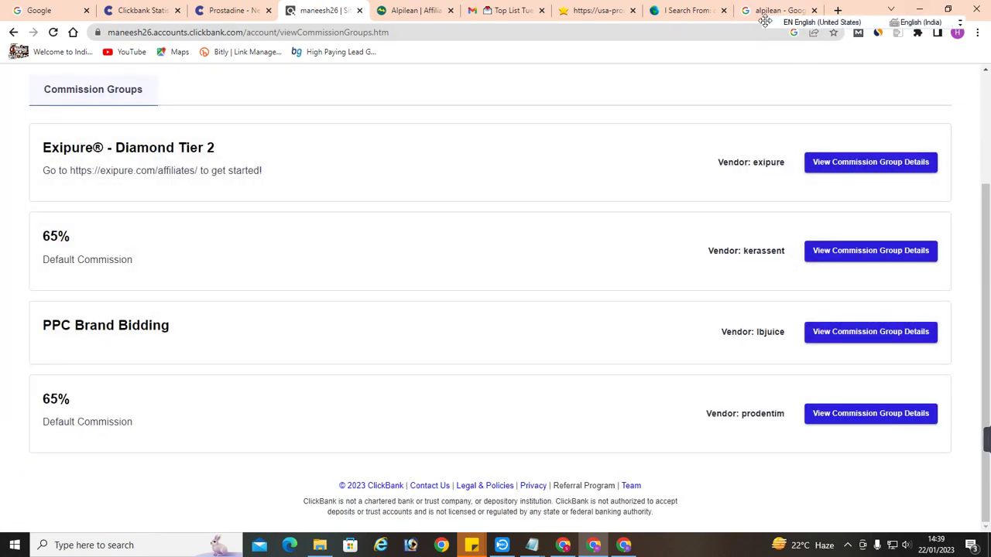
pyautogui.moveTo(764, 21); pyautogui.dragTo(790, 200)
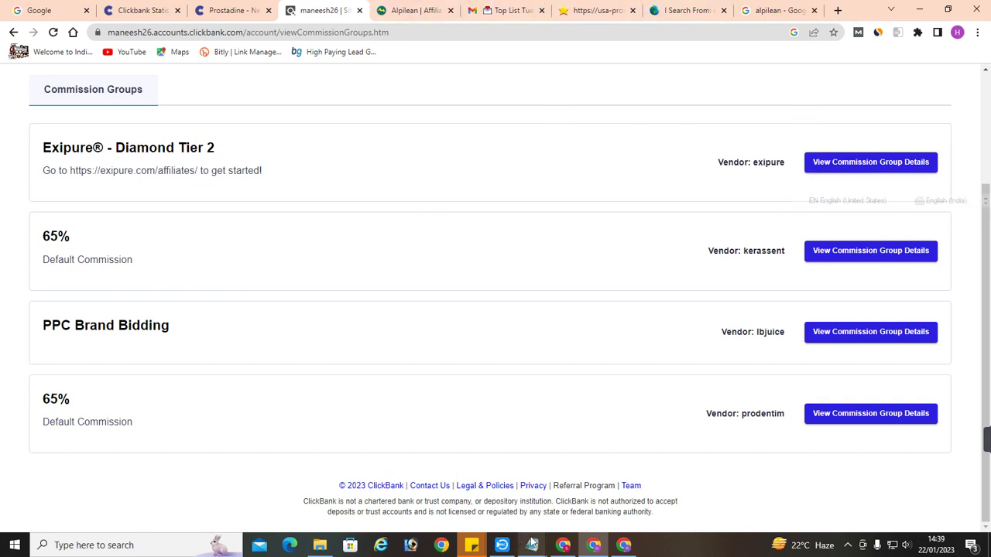
# Search 'clickbank' in a new tab and open the ClickBank sign-in page
pyautogui.click(451, 549)
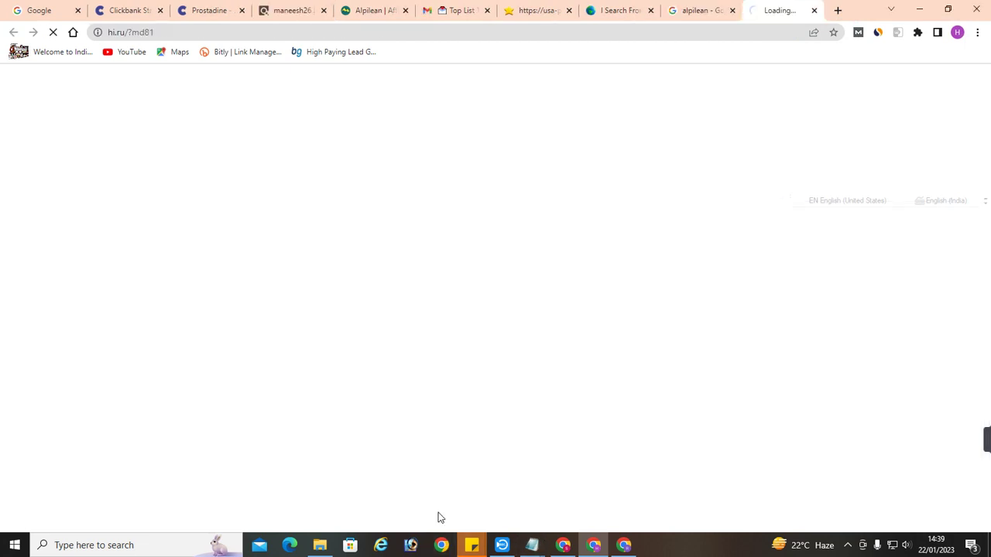
pyautogui.click(252, 34)
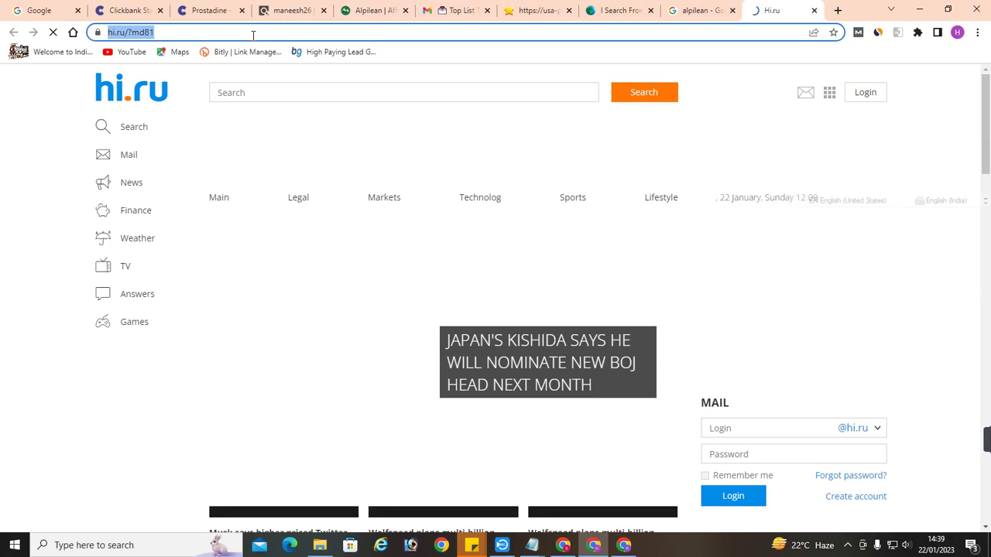
pyautogui.write('c')
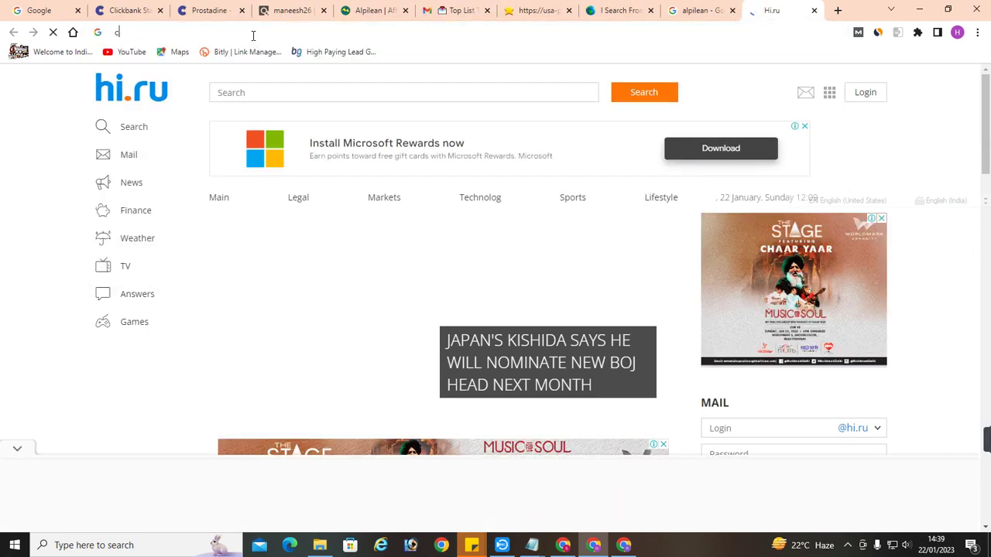
pyautogui.write('lickbank')
pyautogui.press('Return')
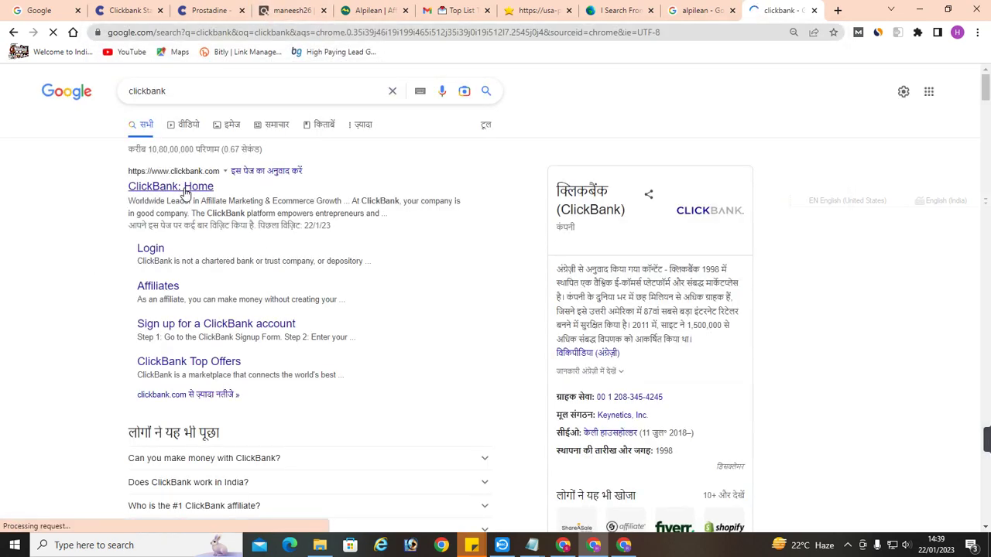
pyautogui.click(184, 194)
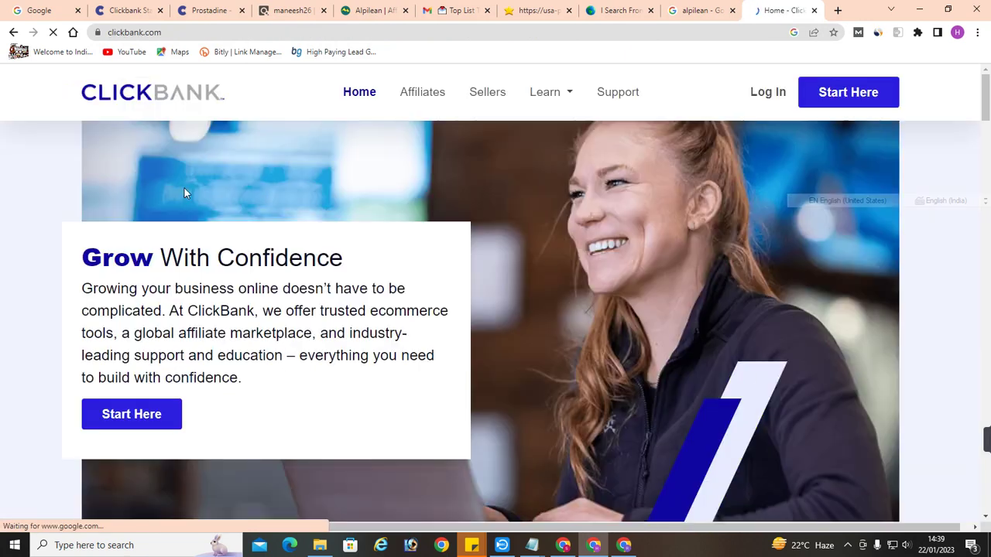
pyautogui.click(765, 105)
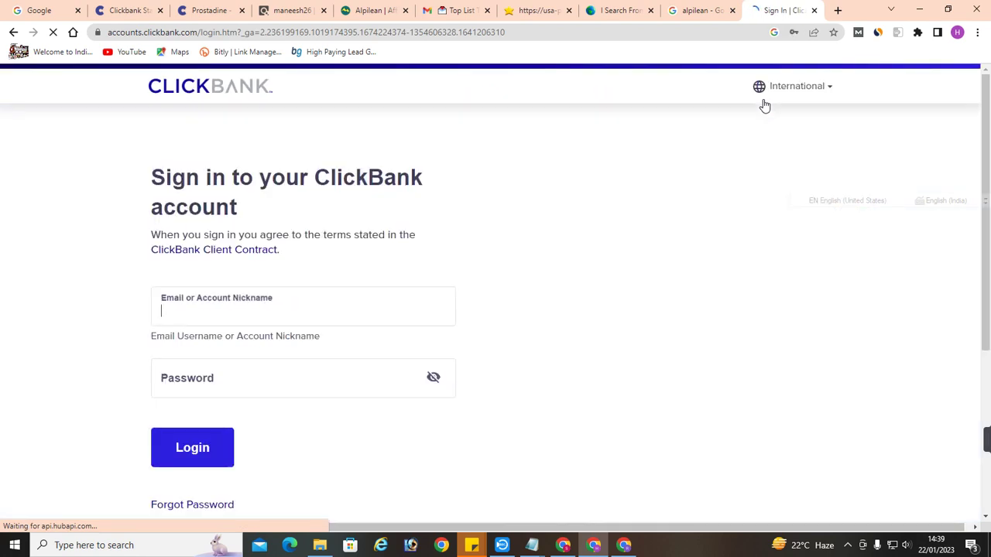
# Autofill a saved ClickBank login, then open a new window under the Edc Chrome profile
pyautogui.click(274, 319)
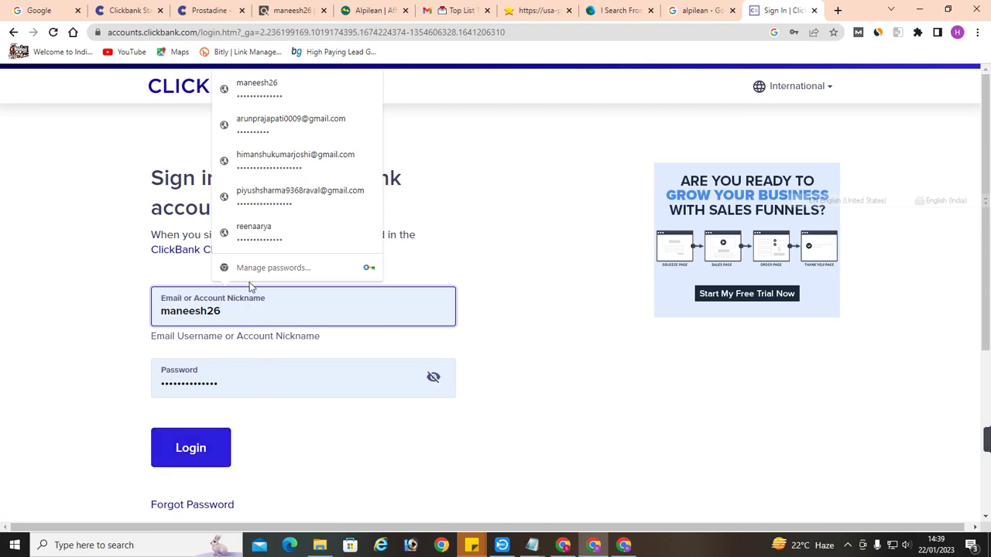
pyautogui.click(285, 159)
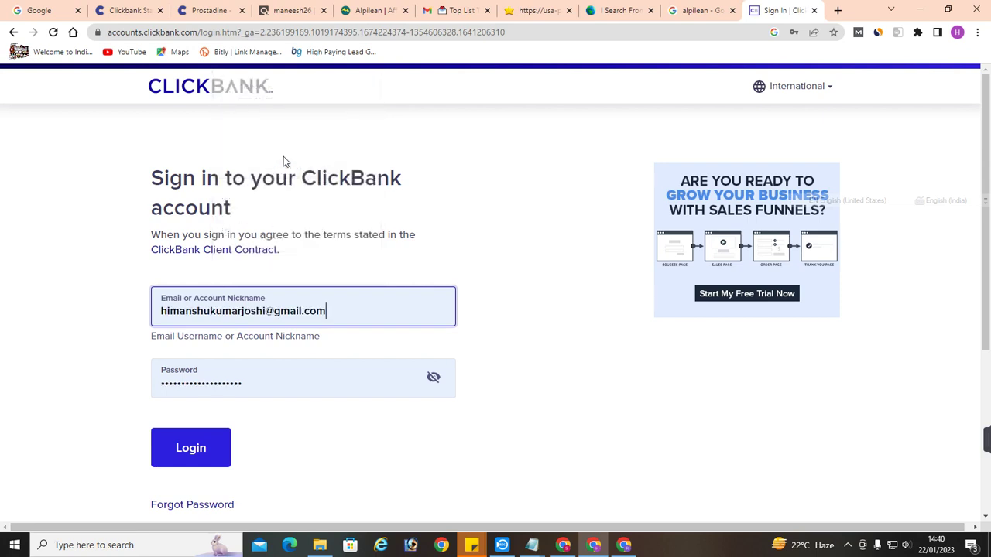
pyautogui.click(957, 32)
pyautogui.click(852, 380)
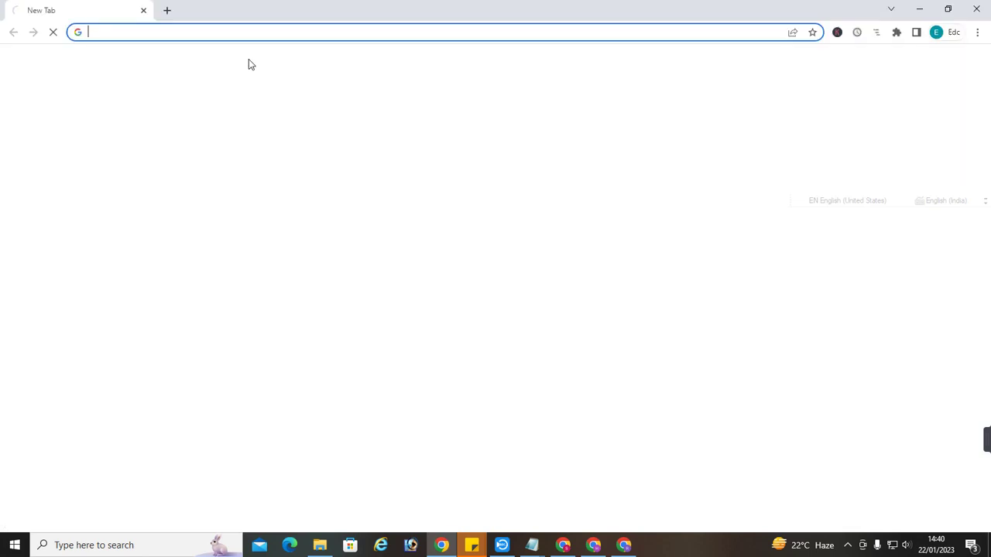
# Search 'clickbank', open ClickBank: Home and sign in with the saved affiliate account
pyautogui.click(210, 32)
pyautogui.write('clickbank')
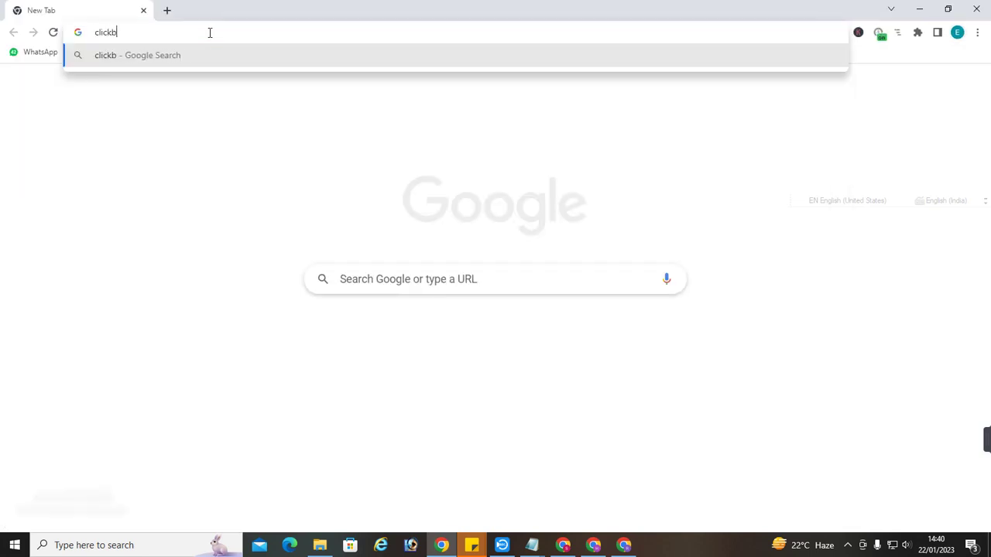
pyautogui.press('Return')
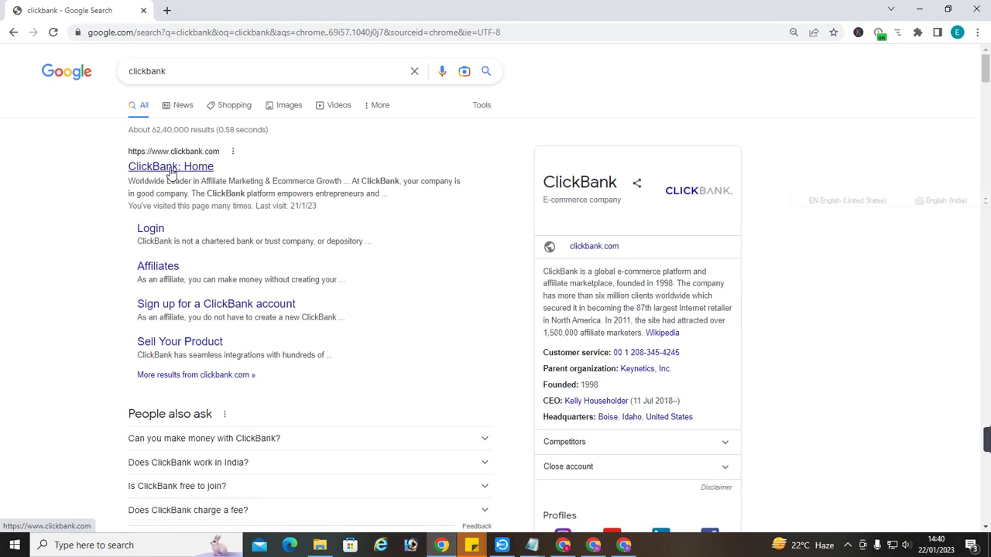
pyautogui.click(171, 169)
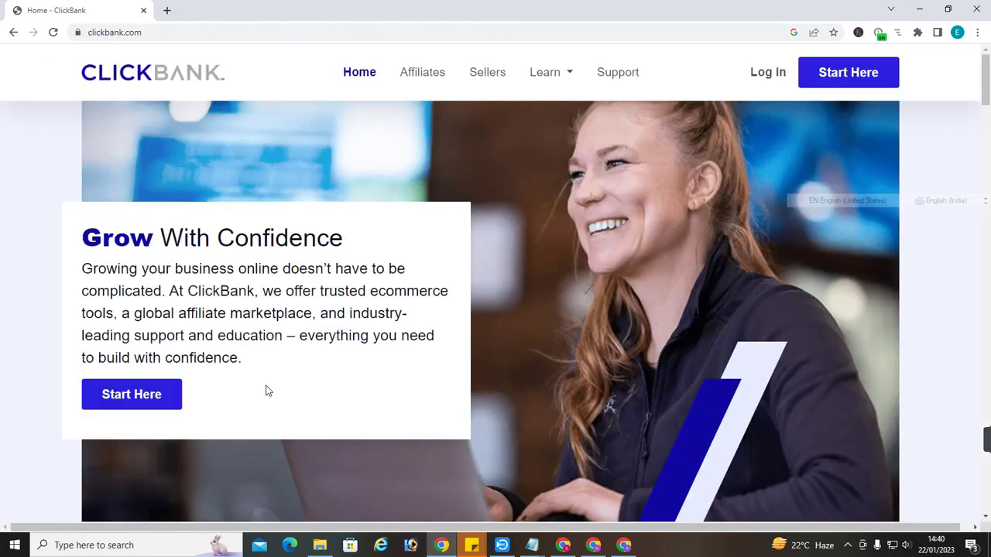
pyautogui.click(762, 79)
pyautogui.click(270, 294)
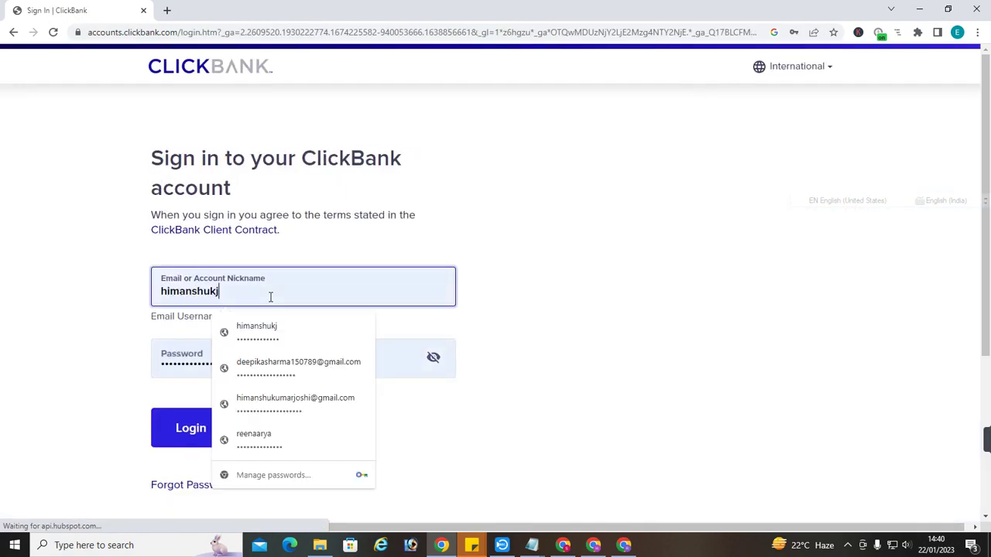
pyautogui.click(186, 426)
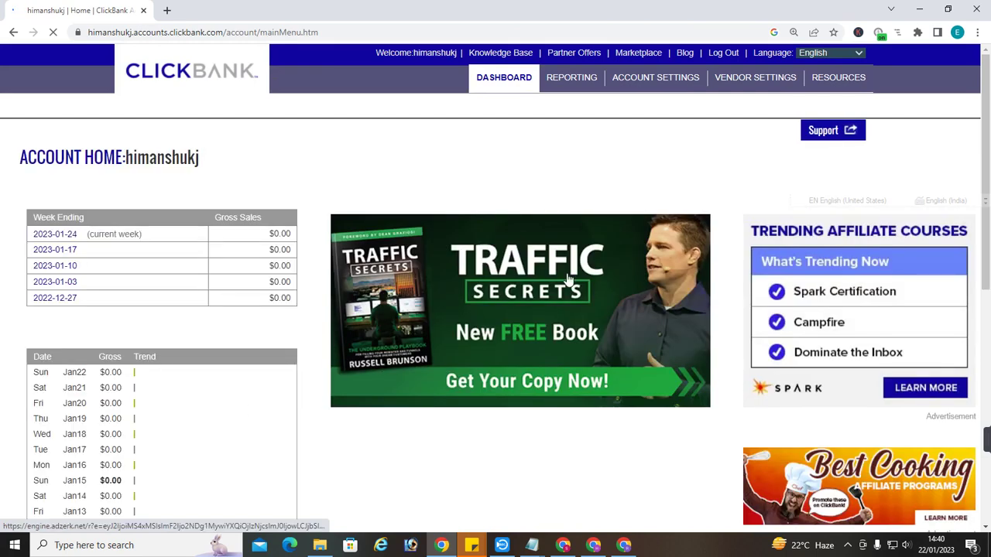
# Open Vendor Settings > My Site and scroll to Managing Your Affiliates, showing 25.0% default commission
pyautogui.click(786, 87)
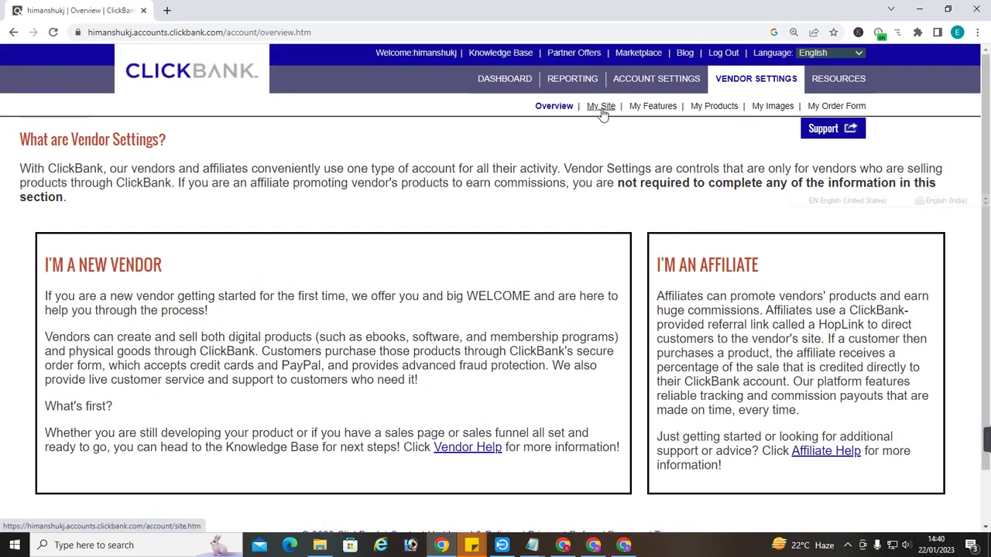
pyautogui.click(601, 106)
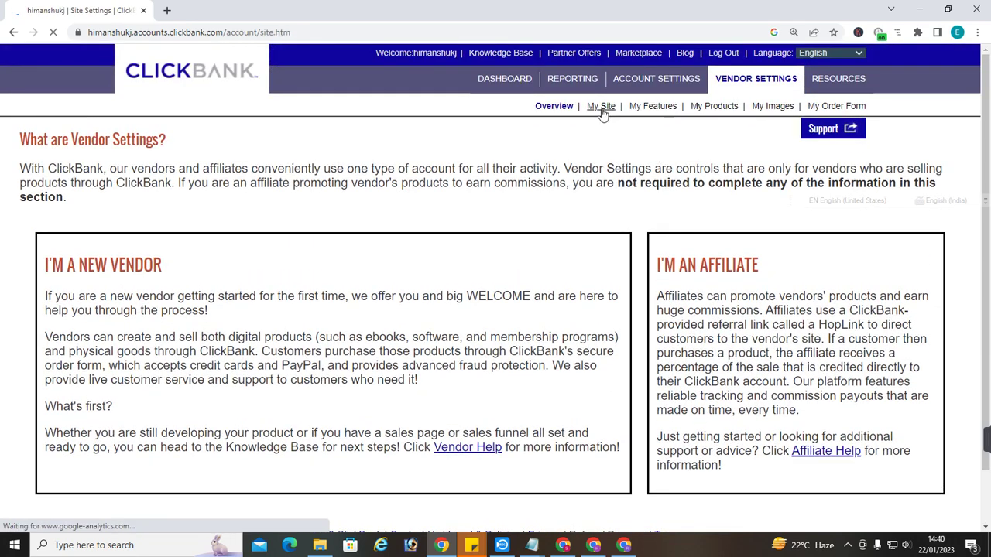
pyautogui.scroll(-5, 530, 351)
pyautogui.scroll(-10, 530, 352)
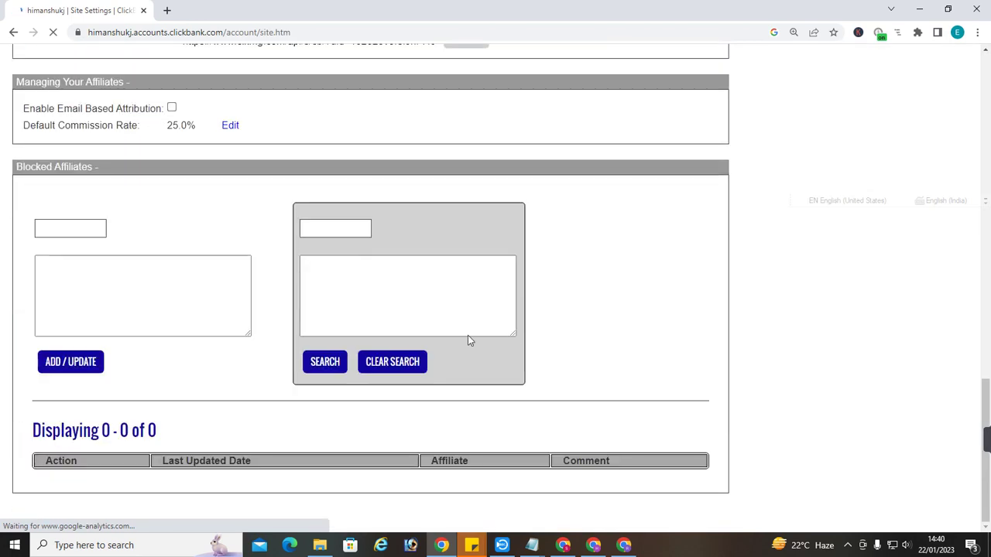
pyautogui.scroll(4, 476, 310)
pyautogui.scroll(-4, 476, 310)
pyautogui.scroll(5, 441, 380)
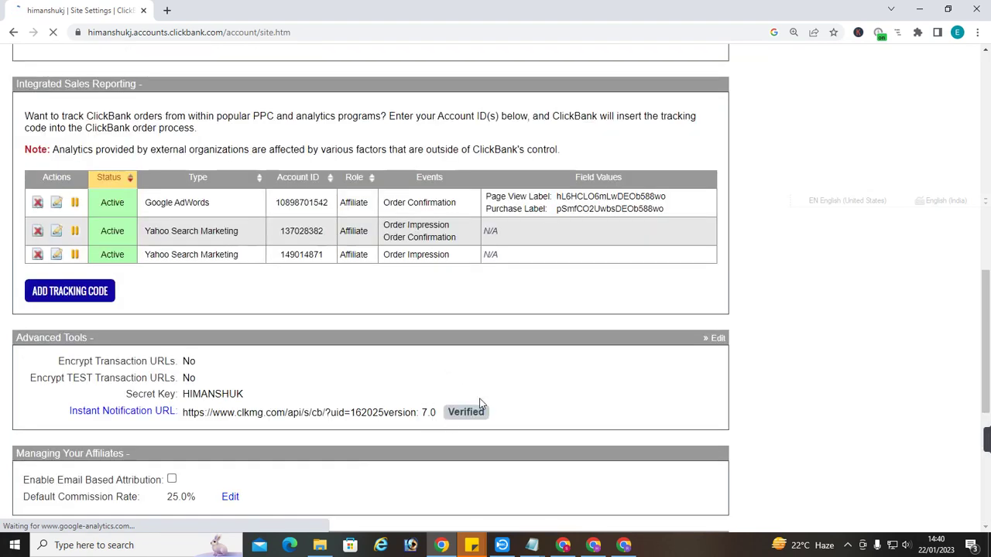
pyautogui.scroll(-1, 464, 395)
pyautogui.scroll(1, 425, 387)
pyautogui.scroll(-3, 424, 389)
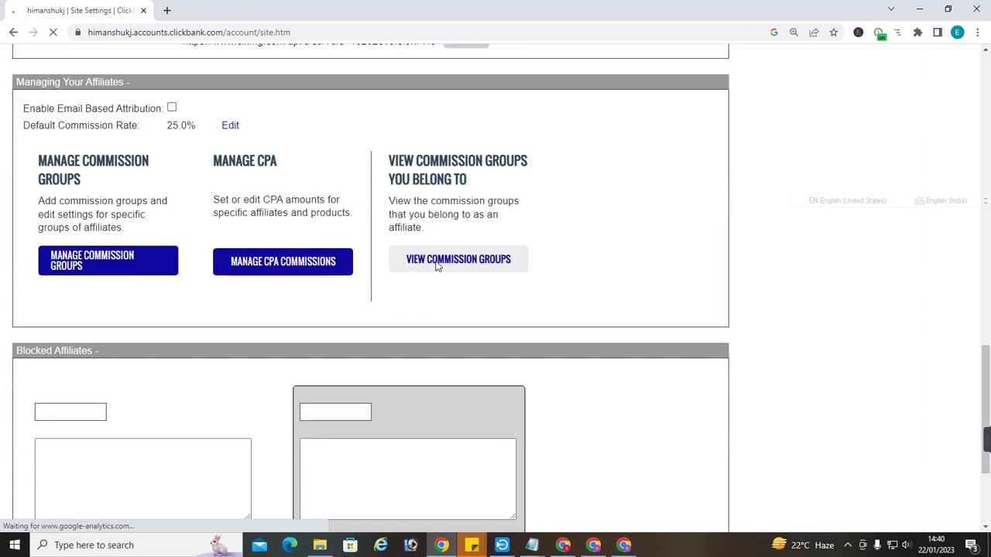
# Check the Exipure Diamond Tier group's 85% default commission, then go to the Affiliate Marketplace
pyautogui.click(438, 265)
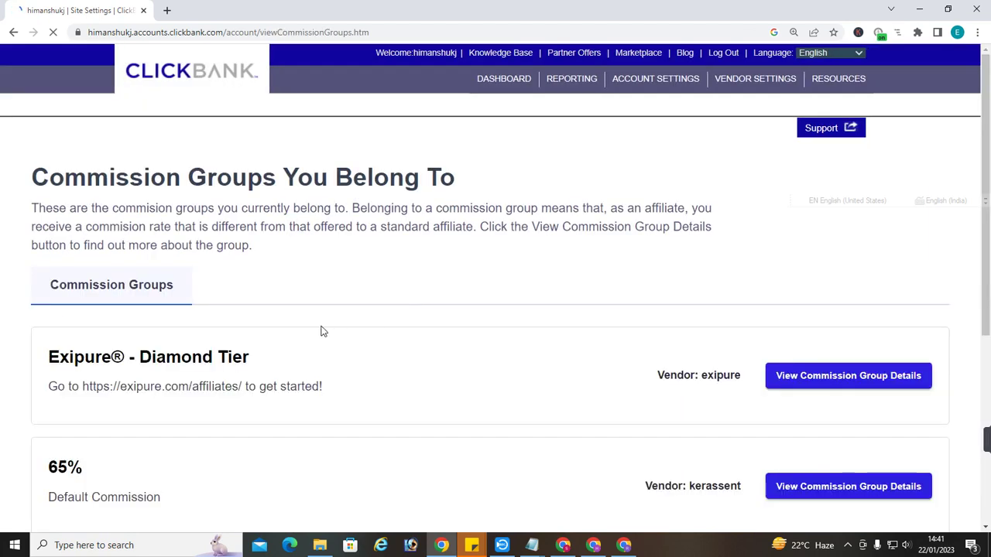
pyautogui.moveTo(74, 361); pyautogui.dragTo(261, 361)
pyautogui.click(369, 364)
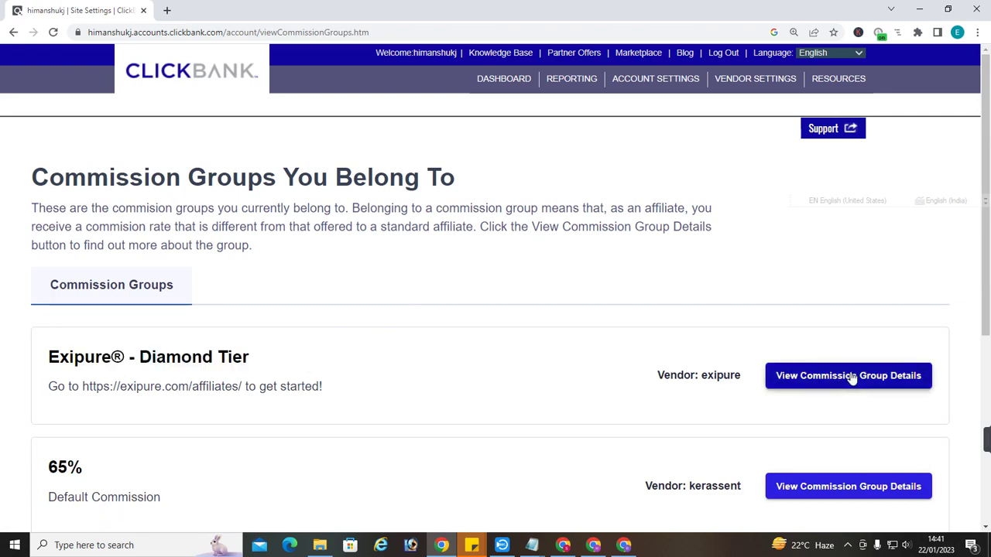
pyautogui.click(848, 376)
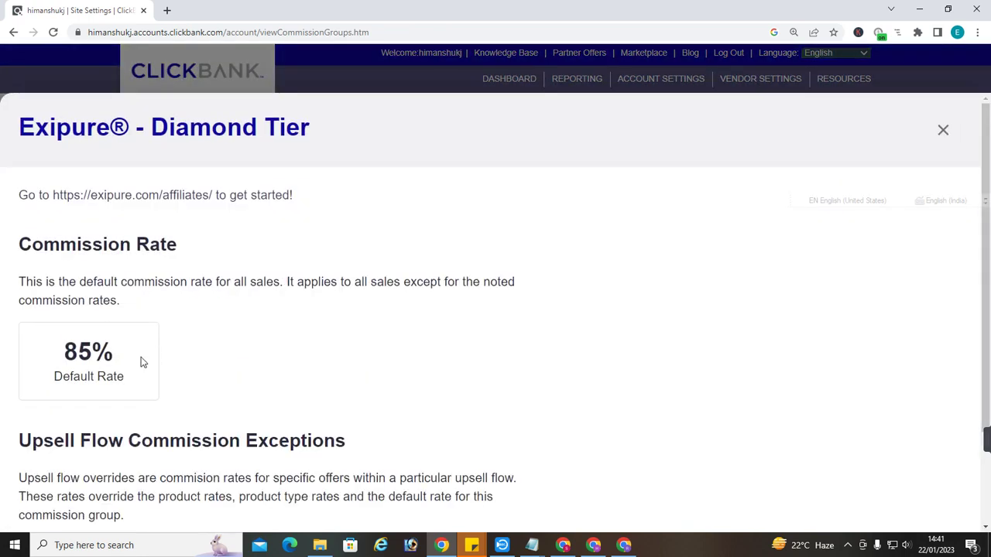
pyautogui.click(942, 130)
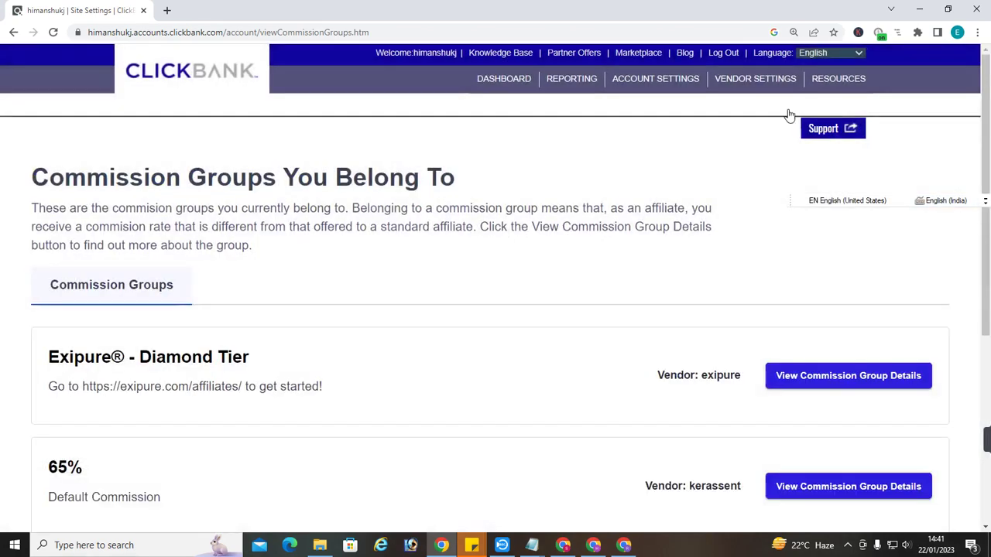
pyautogui.click(629, 55)
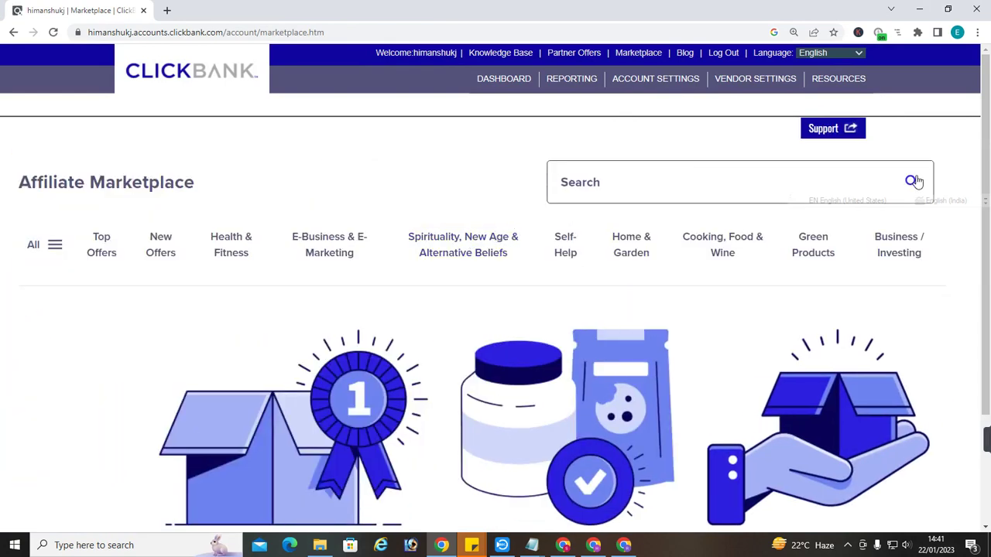
# From Top Offers, create an Exipure HopLink with tracking ID 'testing'
pyautogui.click(911, 181)
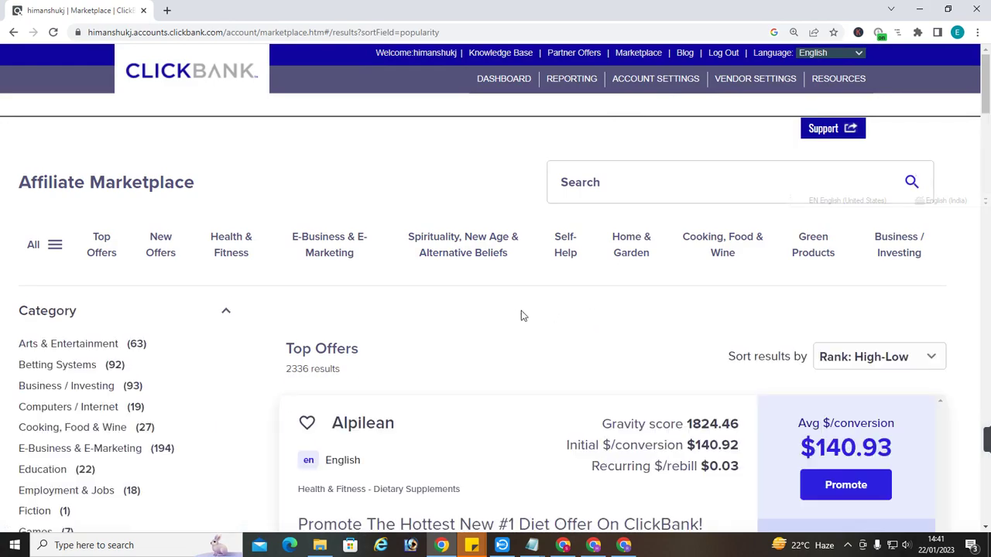
pyautogui.scroll(-10, 521, 311)
pyautogui.scroll(-5, 490, 348)
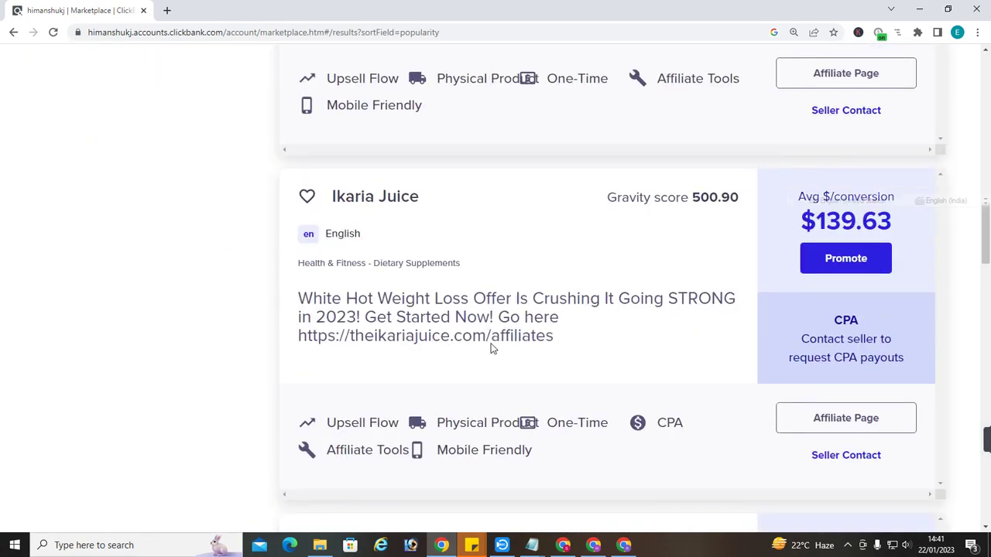
pyautogui.click(849, 394)
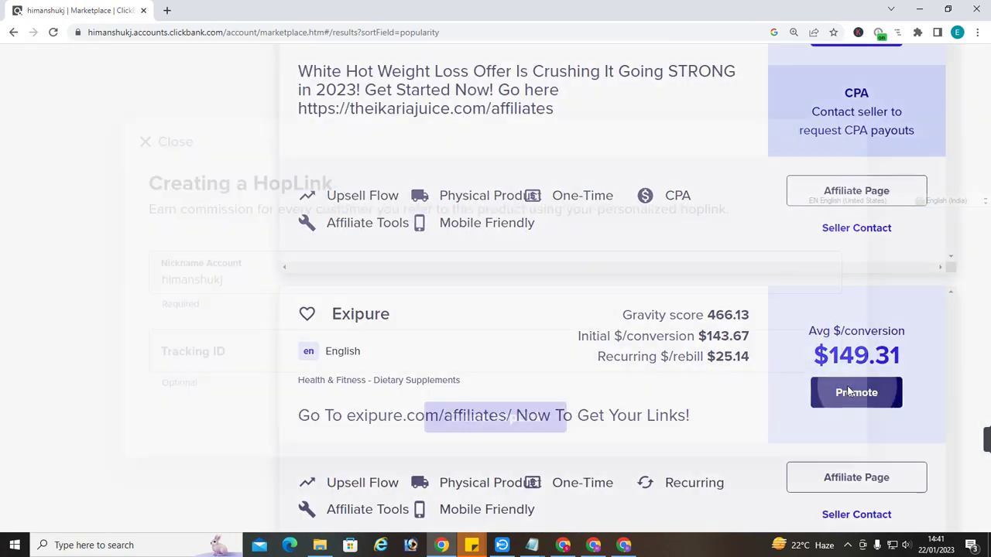
pyautogui.click(222, 352)
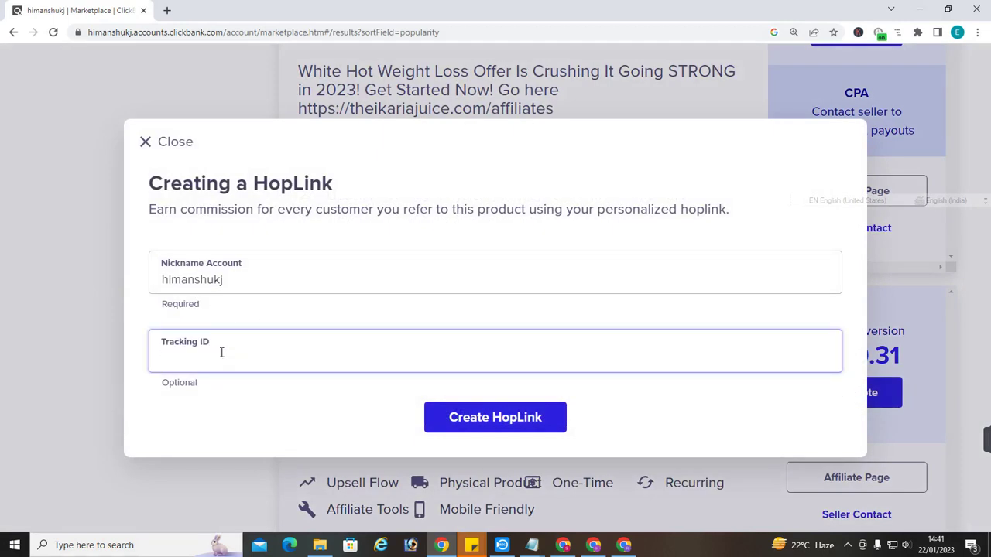
pyautogui.write('testing')
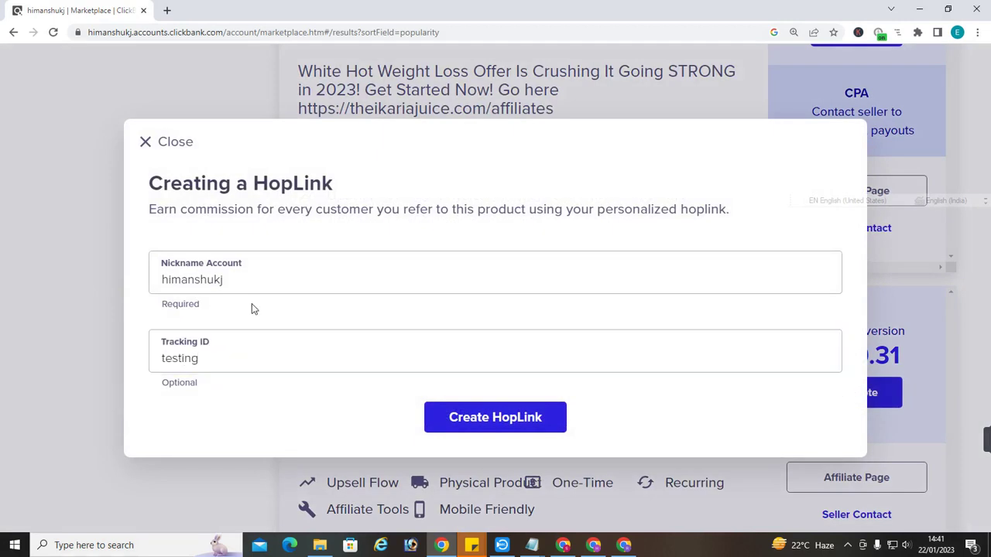
pyautogui.click(510, 426)
# Copy the generated HopLink and load it in a new tab
pyautogui.click(791, 455)
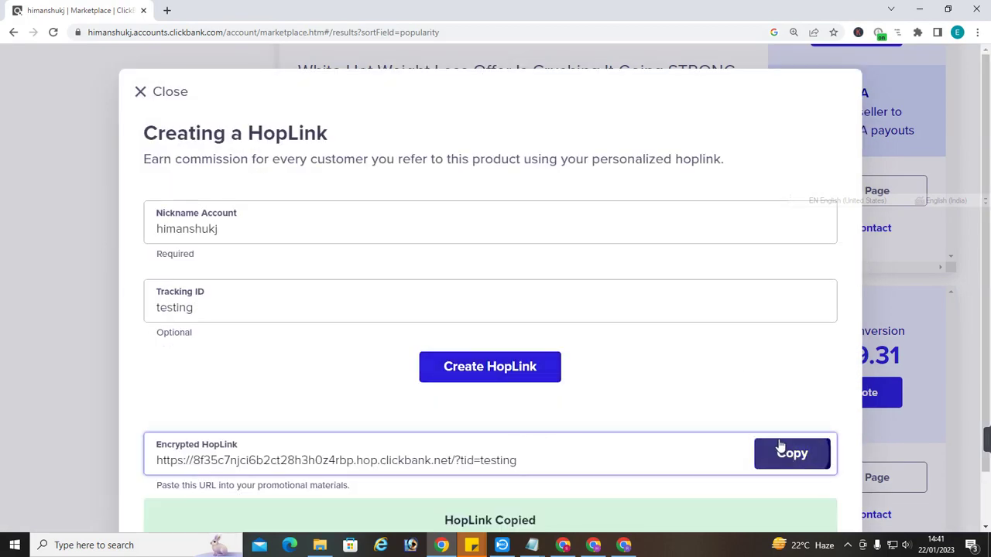
pyautogui.click(166, 10)
pyautogui.hotkey('ctrl', 'v')
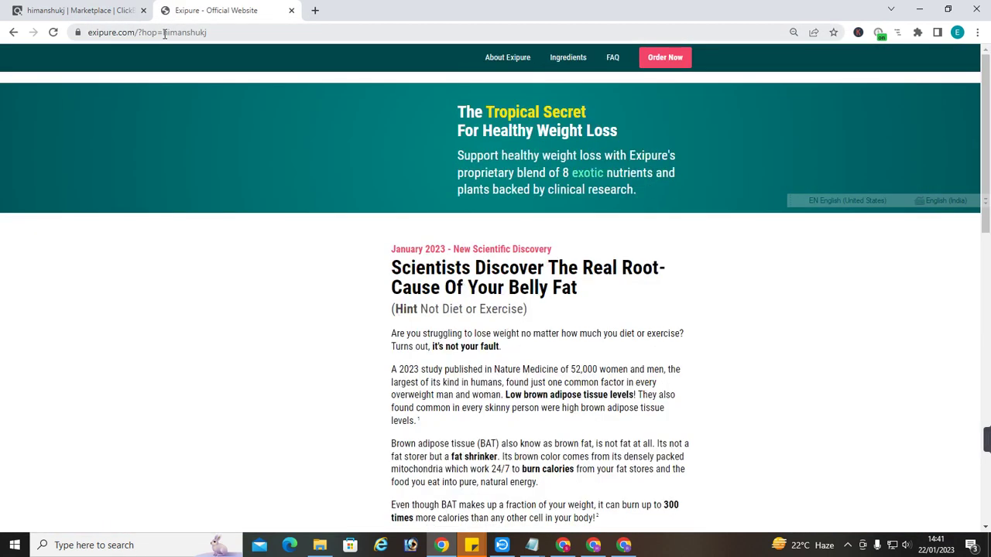
# Add the 6 Bottles package to cart and check the credited affiliate at the checkout page bottom
pyautogui.moveTo(163, 33); pyautogui.dragTo(224, 37)
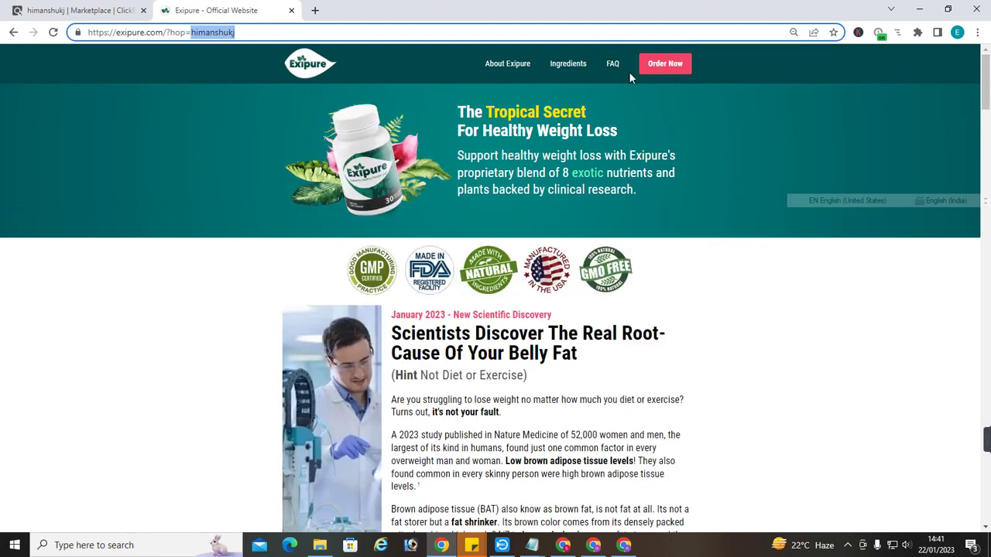
pyautogui.click(650, 70)
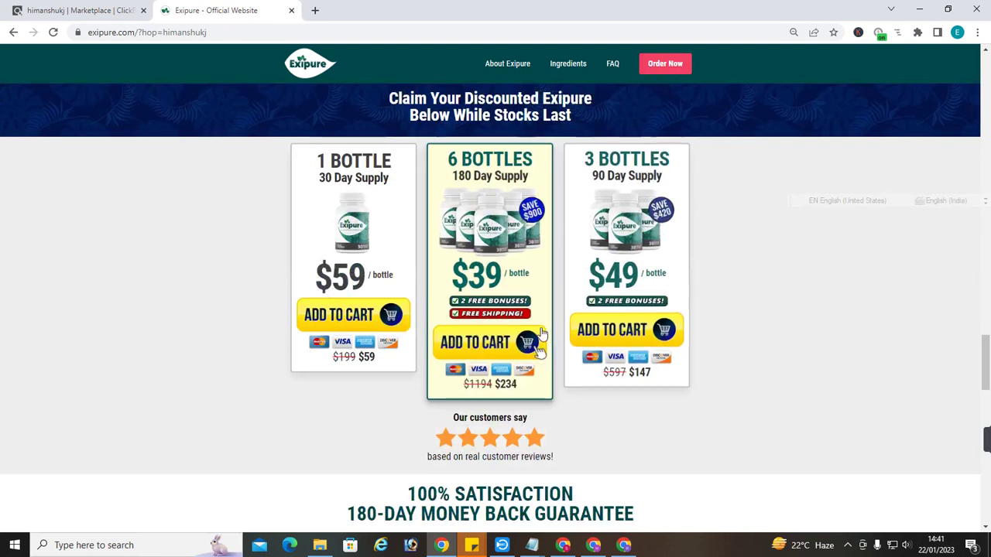
pyautogui.click(501, 382)
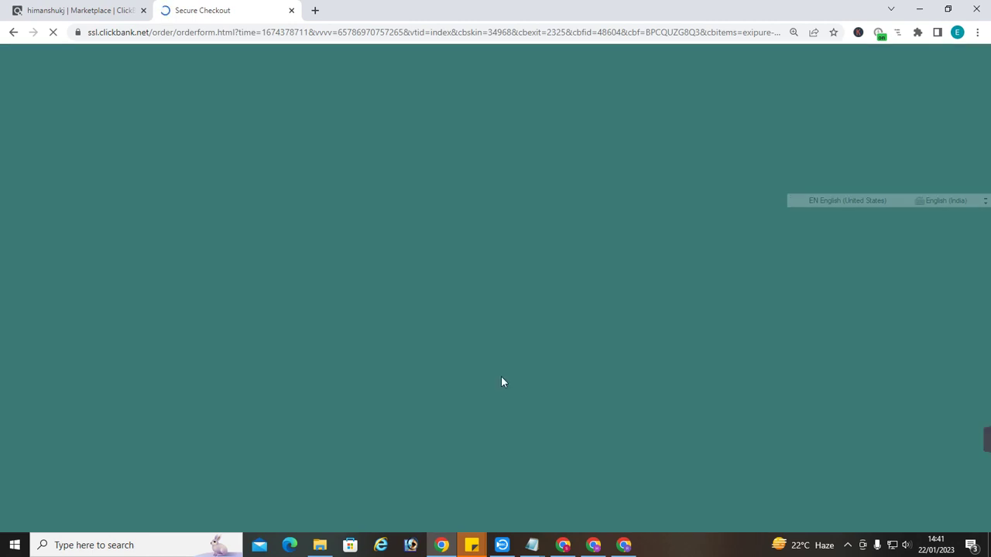
pyautogui.scroll(-15, 511, 387)
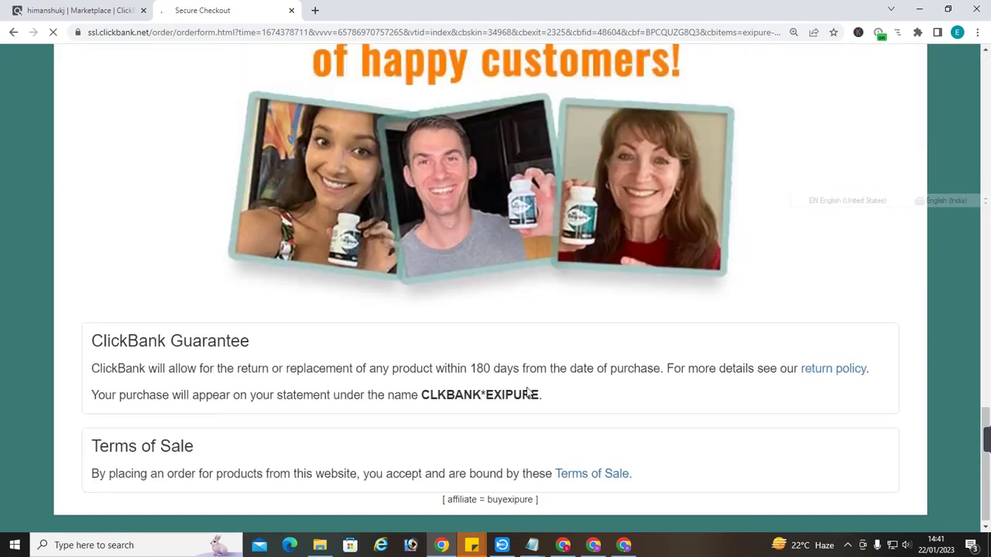
pyautogui.moveTo(492, 495); pyautogui.dragTo(538, 495)
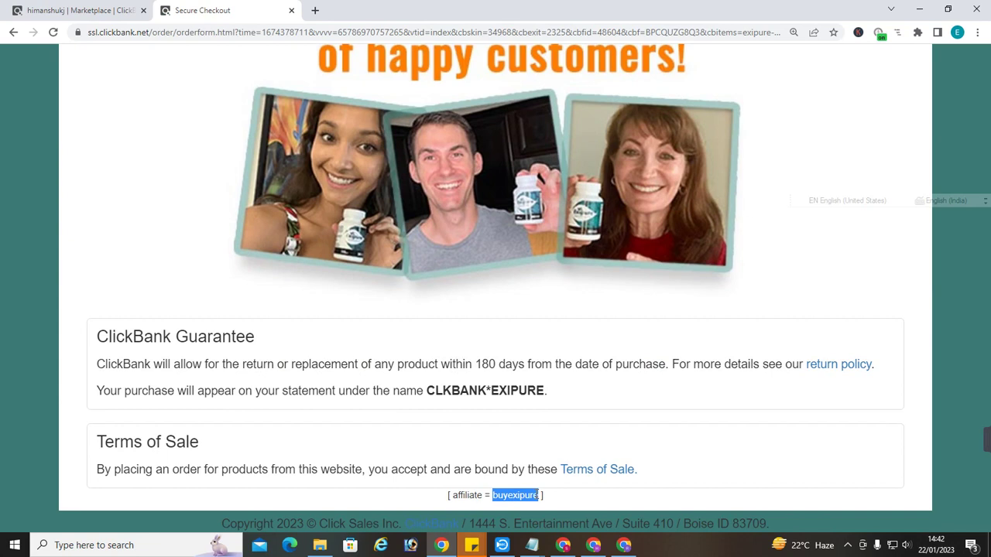
pyautogui.click(549, 491)
pyautogui.moveTo(542, 495); pyautogui.dragTo(493, 496)
# Log in with another saved ClickBank account and view its Paychecks report ($407.36 in 2023)
pyautogui.click(593, 545)
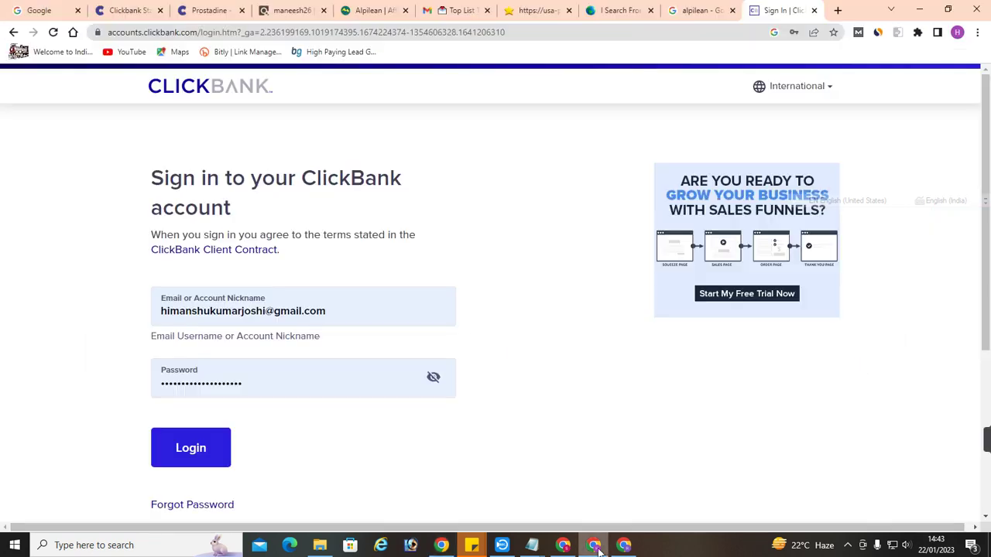
pyautogui.moveTo(346, 317); pyautogui.dragTo(48, 302)
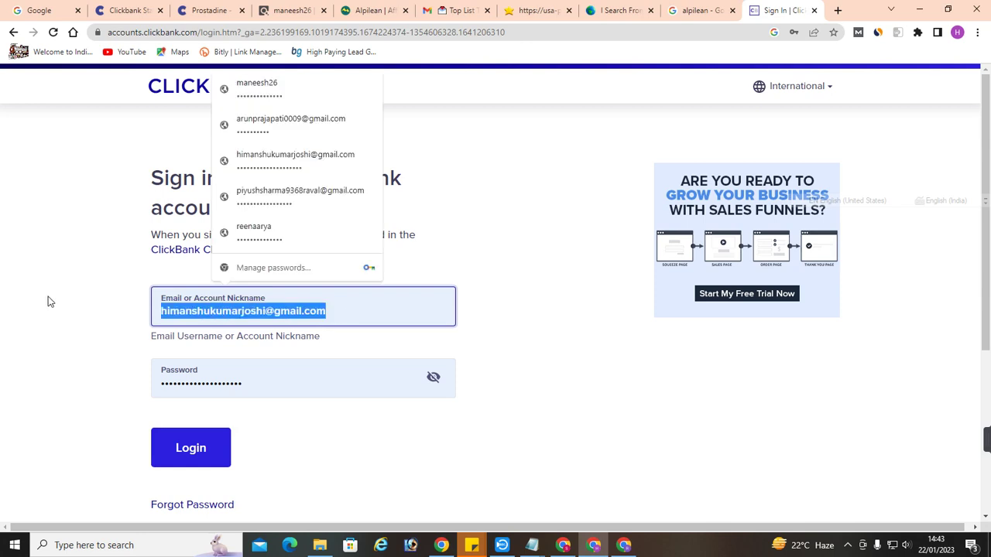
pyautogui.press('BackSpace')
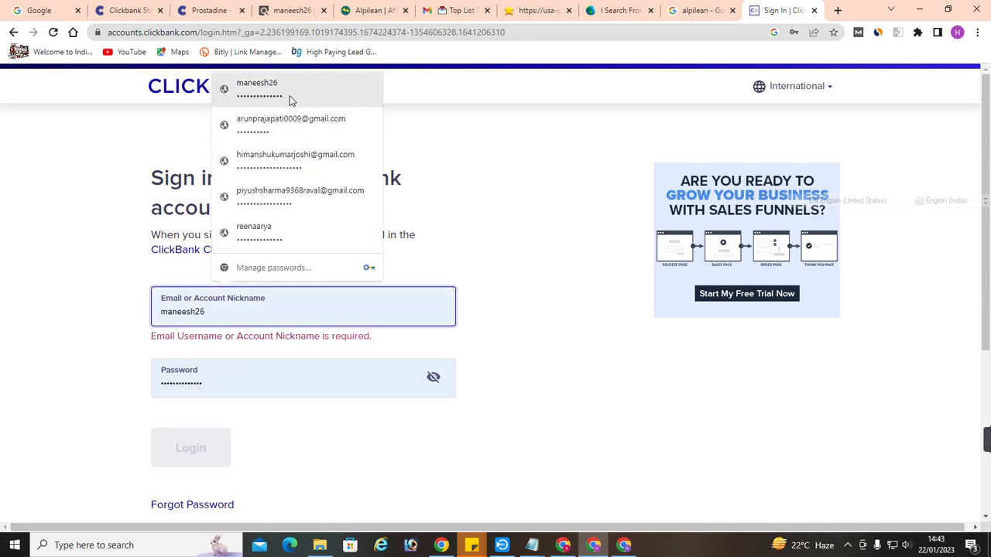
pyautogui.click(290, 101)
pyautogui.click(189, 448)
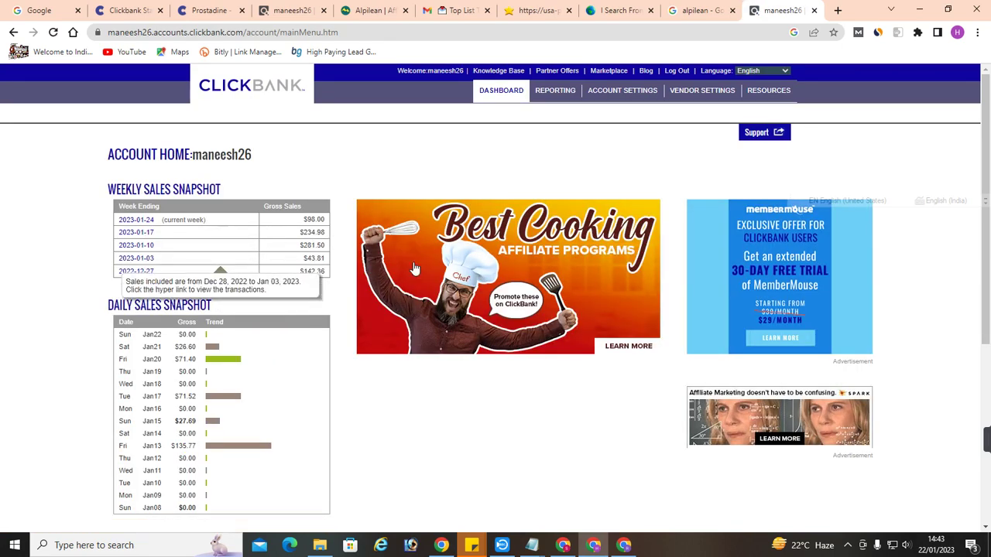
pyautogui.click(571, 97)
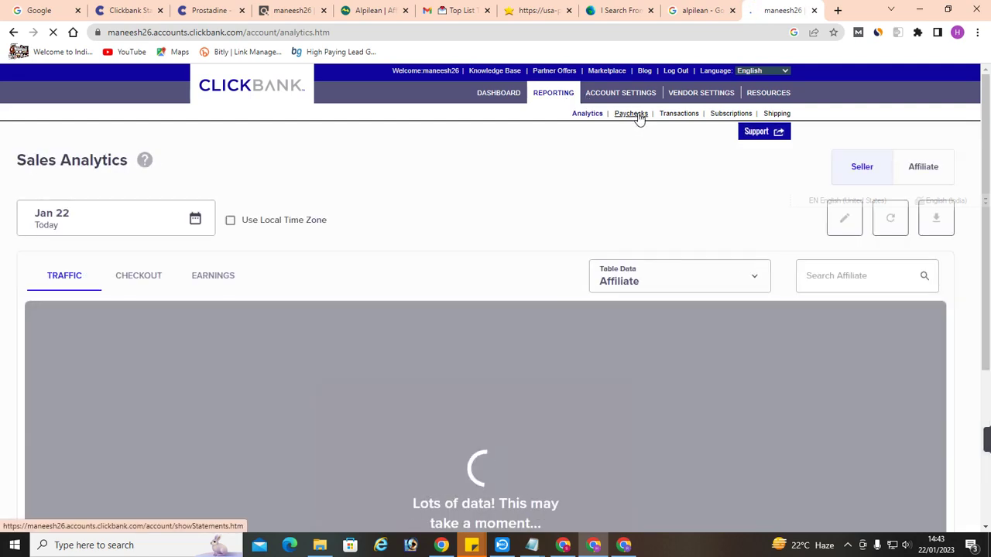
pyautogui.click(639, 116)
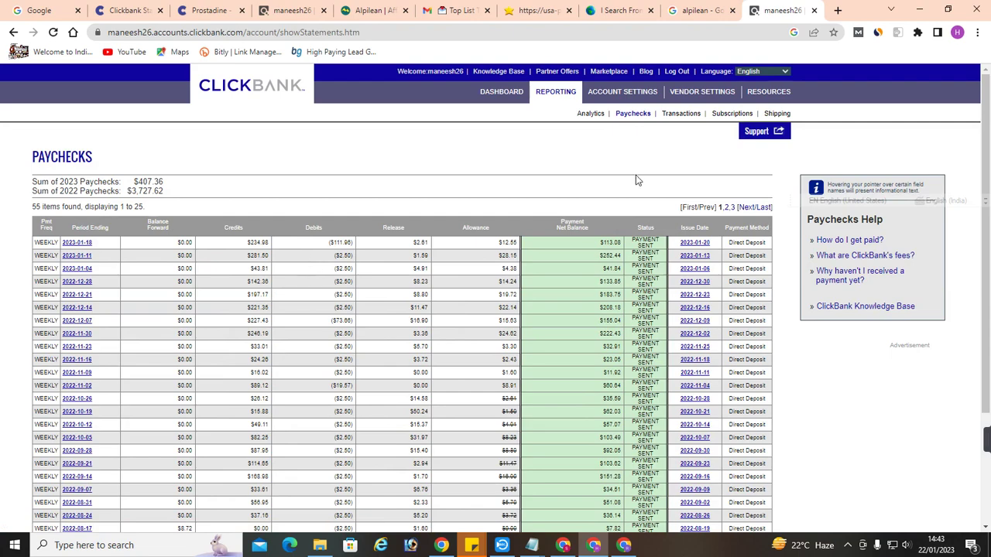
# Scroll through the Transactions report's 30 rows totalling $665.06, then close the ClickBank tab
pyautogui.click(680, 115)
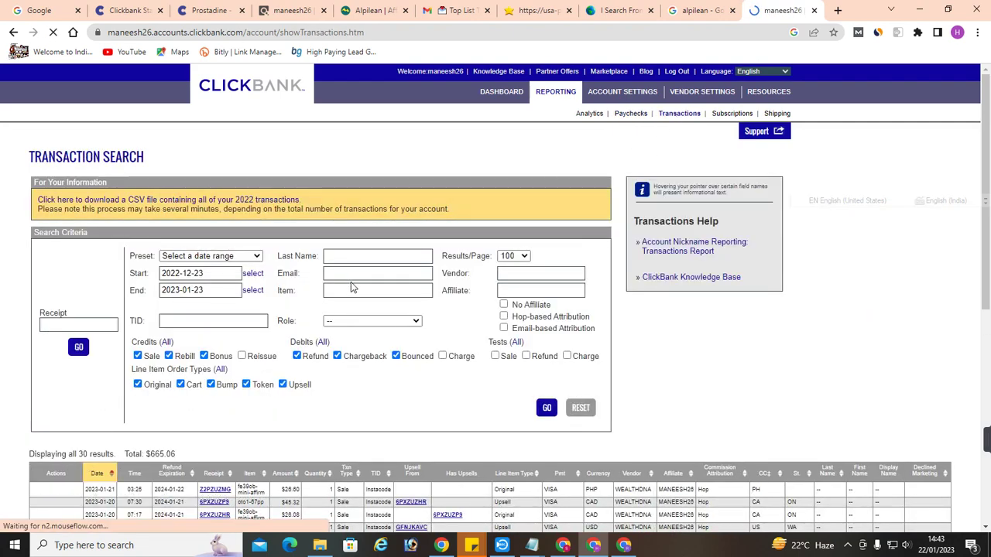
pyautogui.scroll(-3, 350, 287)
pyautogui.keyDown('ctrl'); pyautogui.scroll(2, 308, 289); pyautogui.keyUp('ctrl')
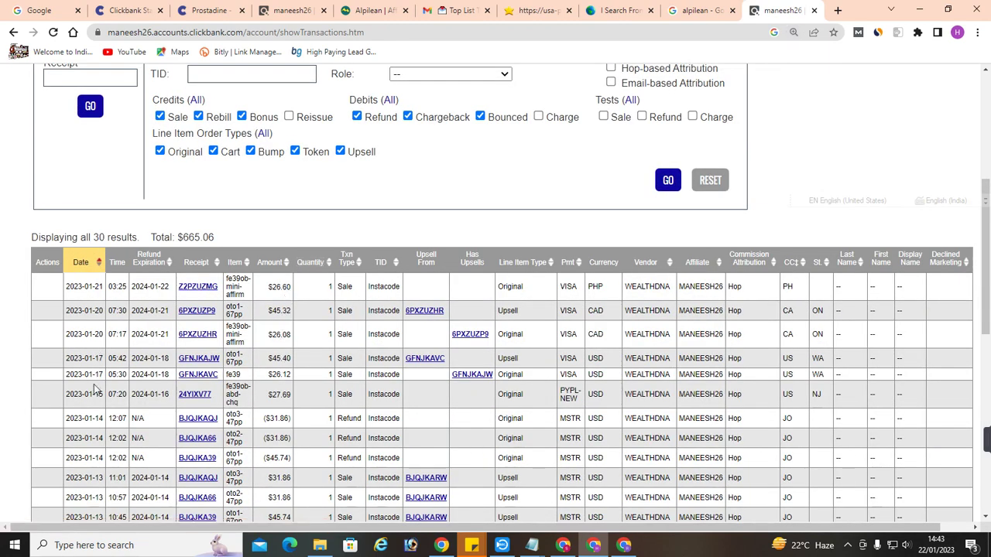
pyautogui.scroll(-1, 93, 411)
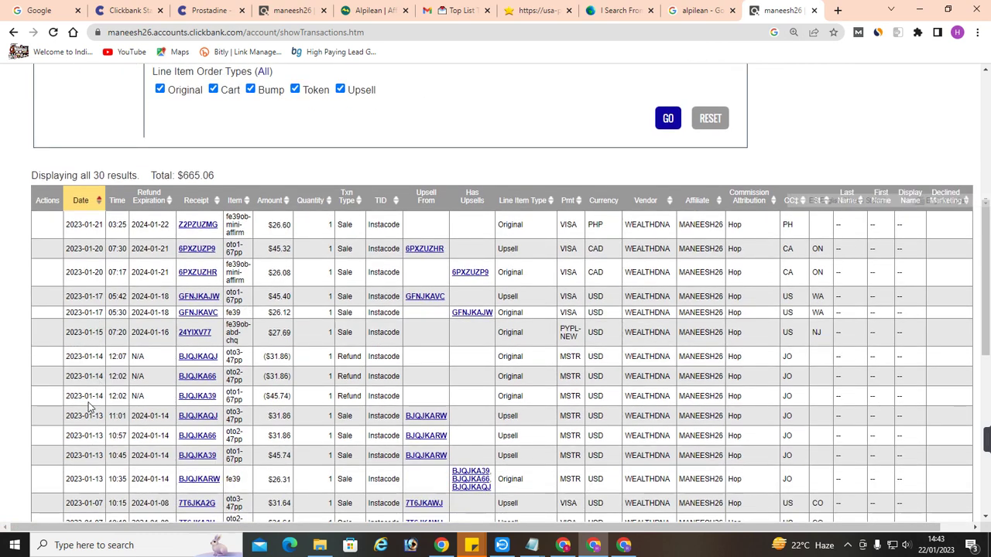
pyautogui.scroll(-1, 89, 407)
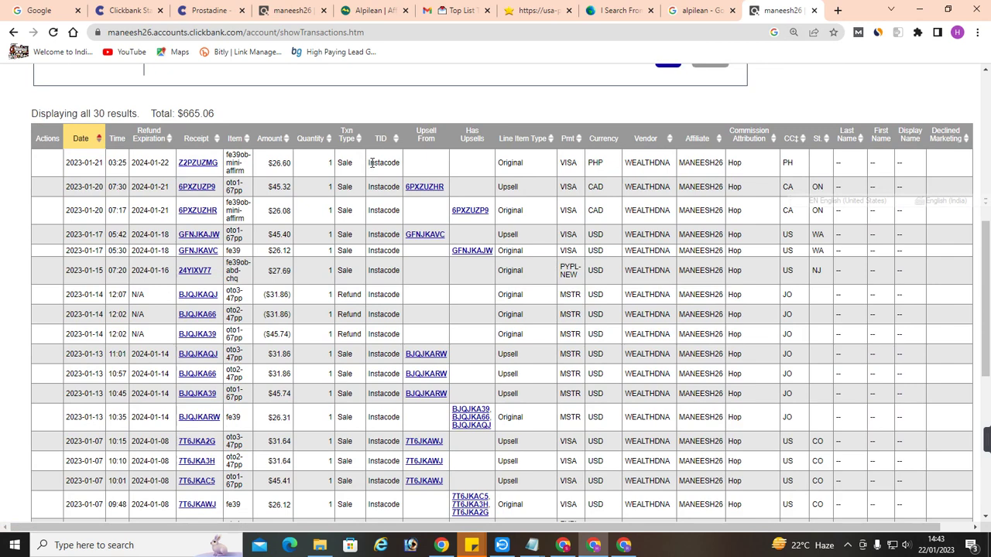
pyautogui.moveTo(371, 162); pyautogui.dragTo(401, 419)
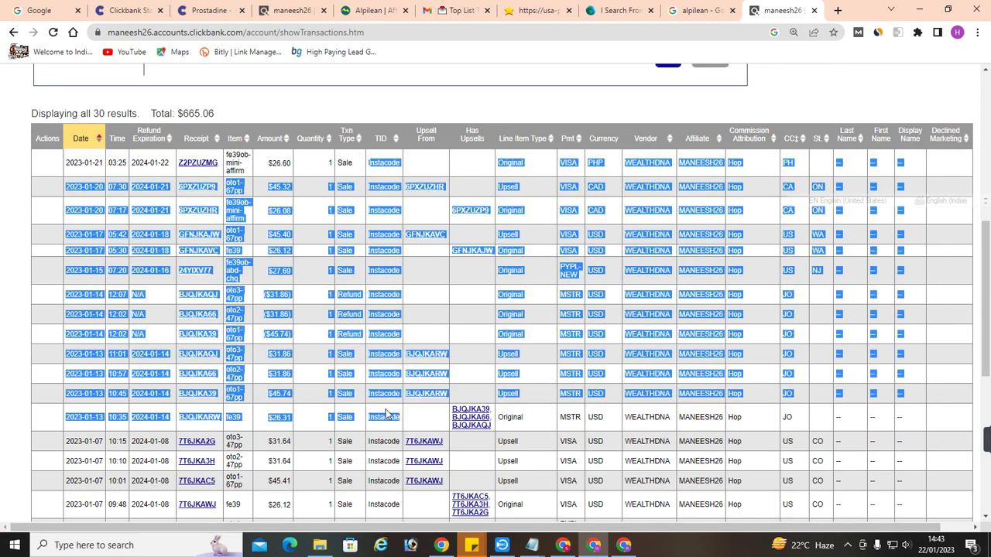
pyautogui.click(652, 178)
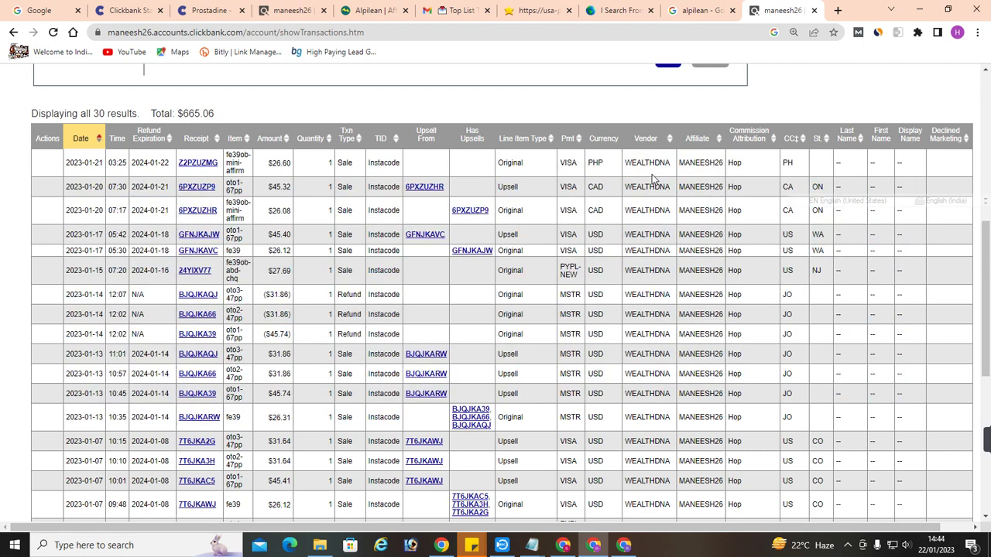
pyautogui.moveTo(635, 162); pyautogui.dragTo(643, 499)
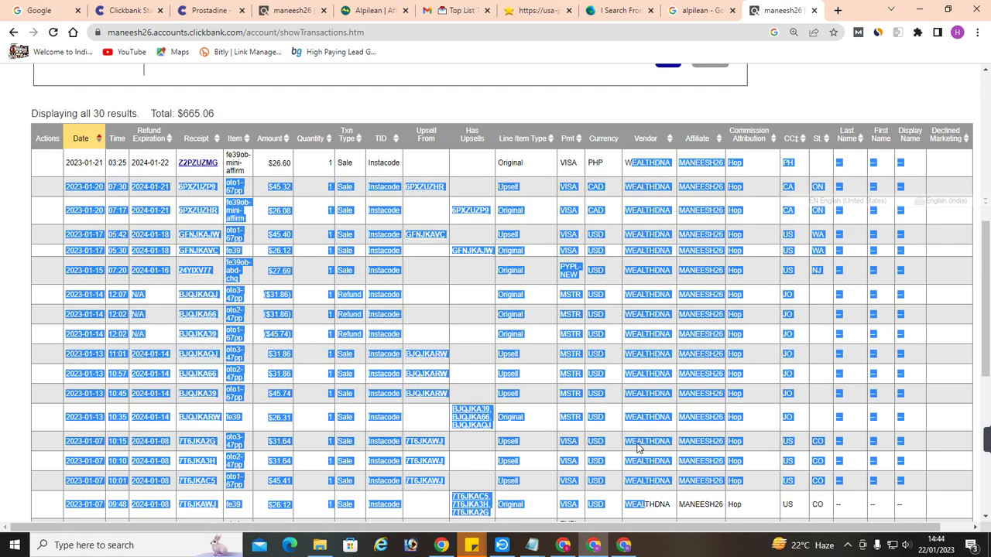
pyautogui.click(813, 10)
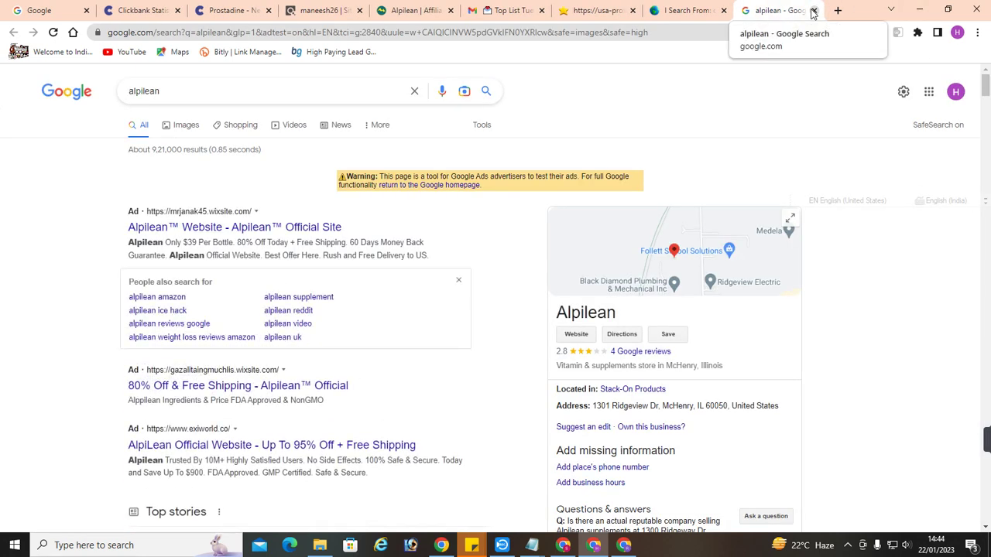
# Close the alpilean Google and I Search From tabs, open a new tab, and switch to Edge
pyautogui.click(813, 10)
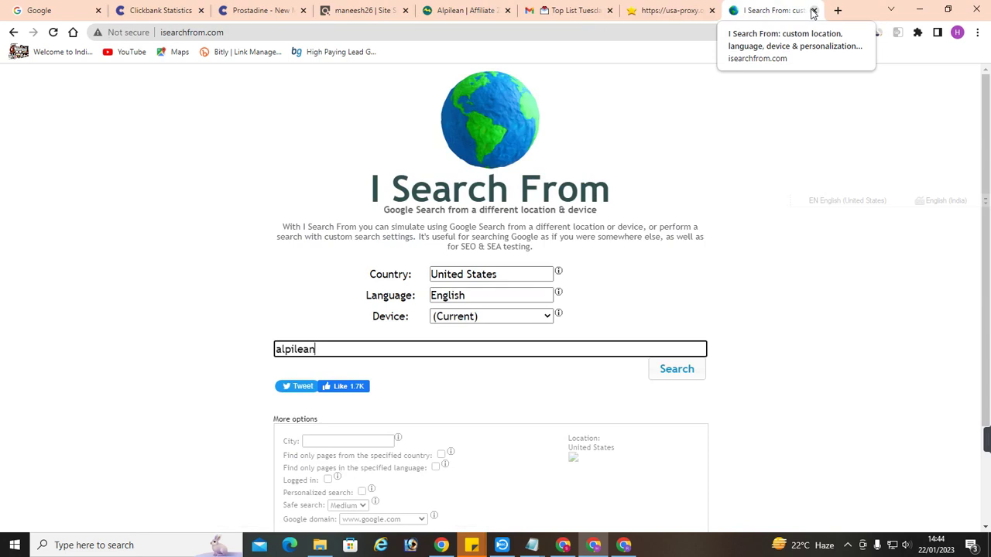
pyautogui.click(813, 10)
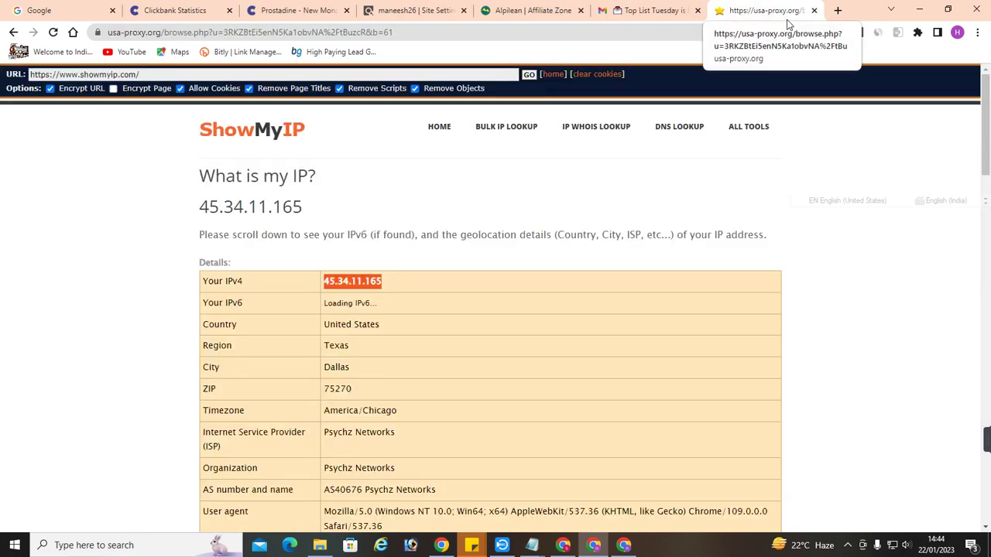
pyautogui.click(837, 10)
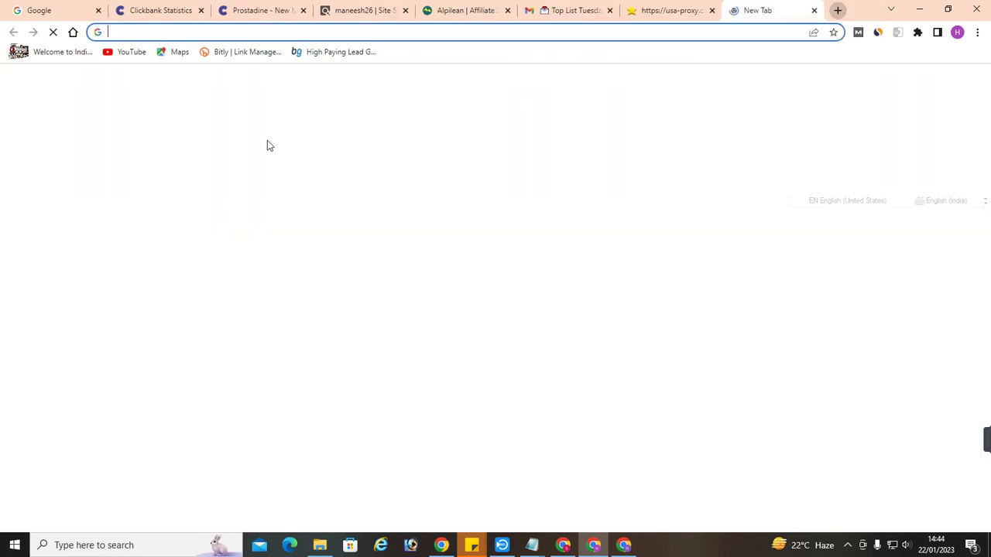
pyautogui.click(287, 546)
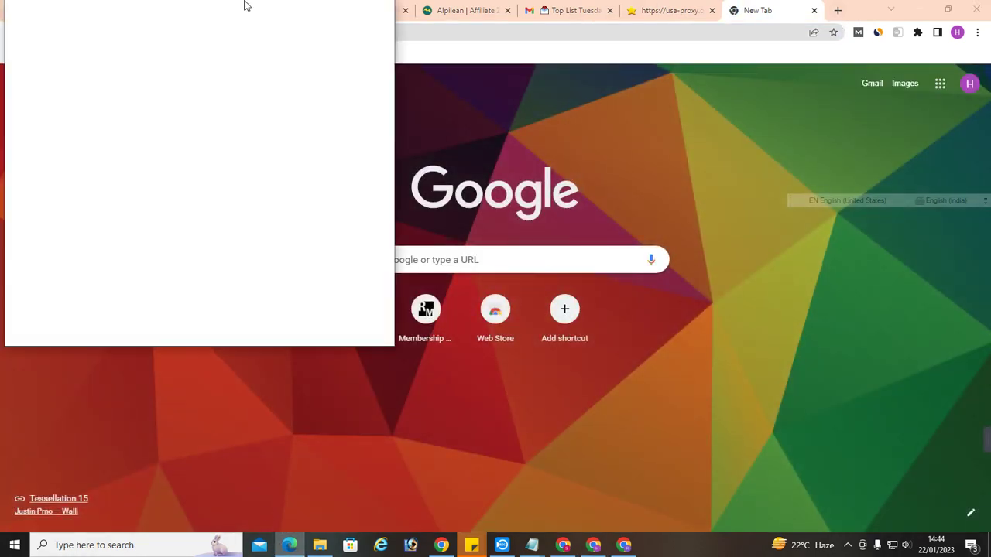
# Maximize Edge and search Bing for energy maxx reviews, scanning the results
pyautogui.click(351, 13)
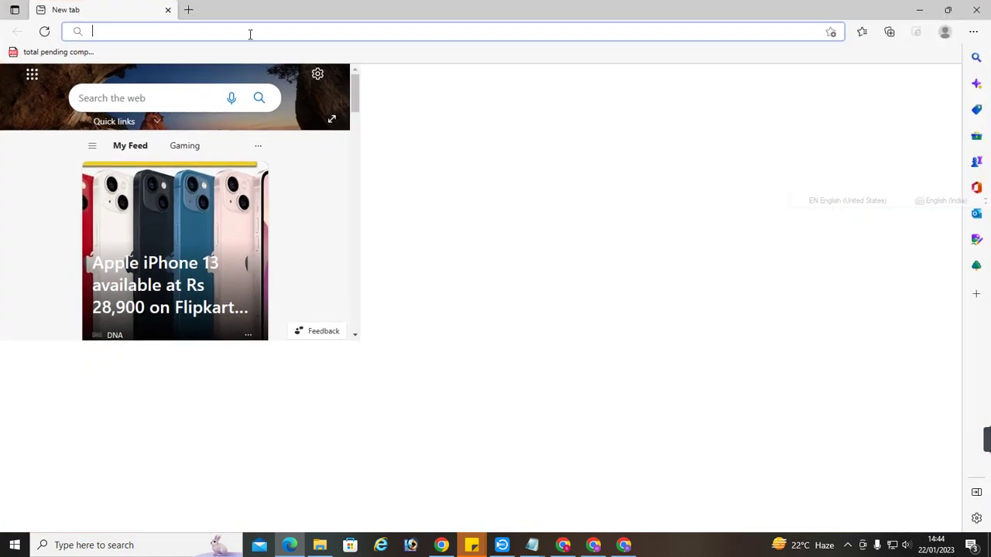
pyautogui.write('energy maxx reviews')
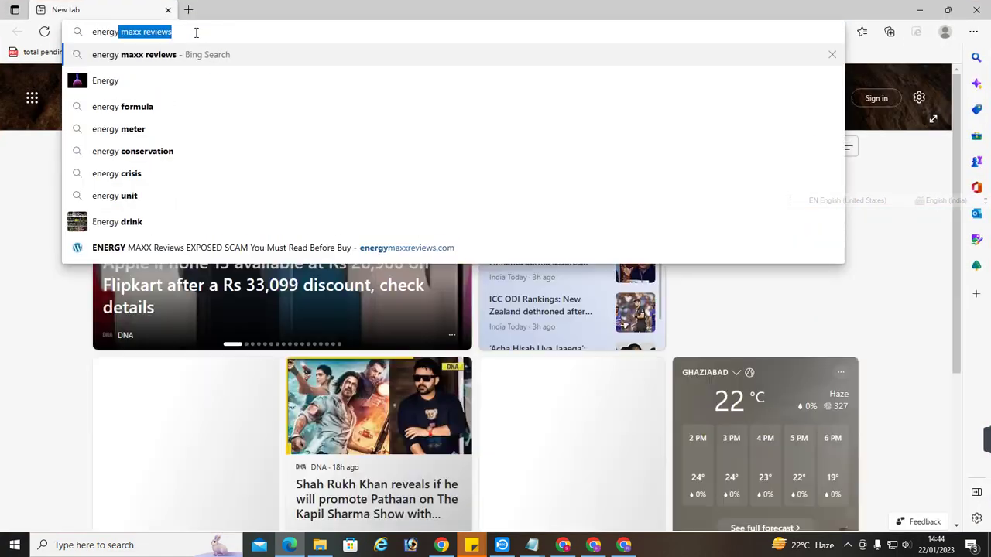
pyautogui.press('Return')
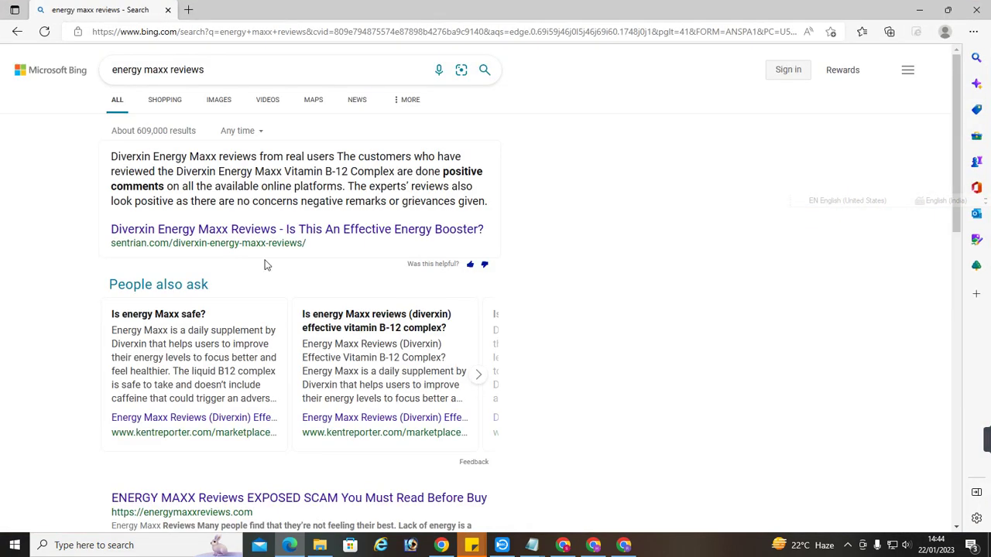
pyautogui.scroll(-1, 288, 255)
pyautogui.scroll(-2, 288, 255)
pyautogui.moveTo(88, 354); pyautogui.dragTo(245, 352)
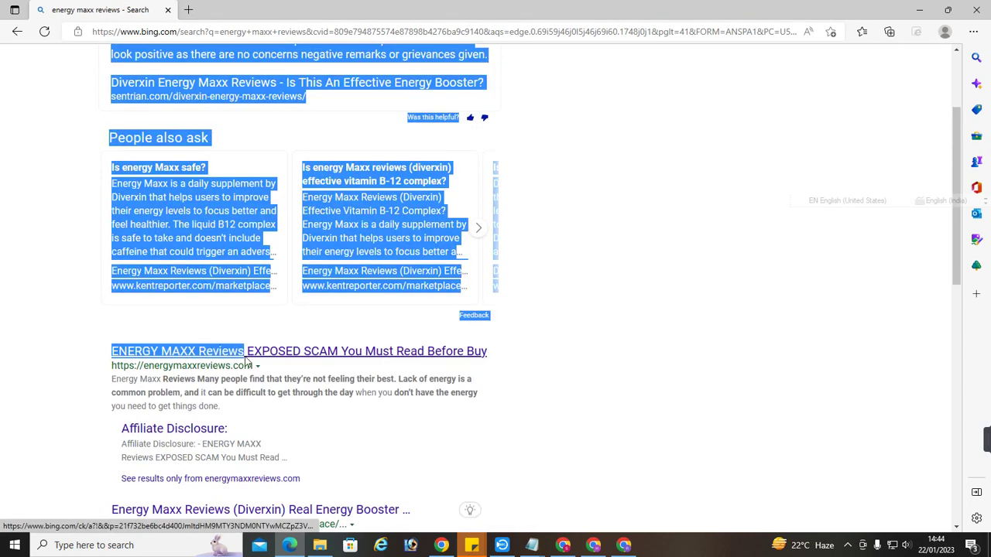
pyautogui.scroll(-3, 306, 375)
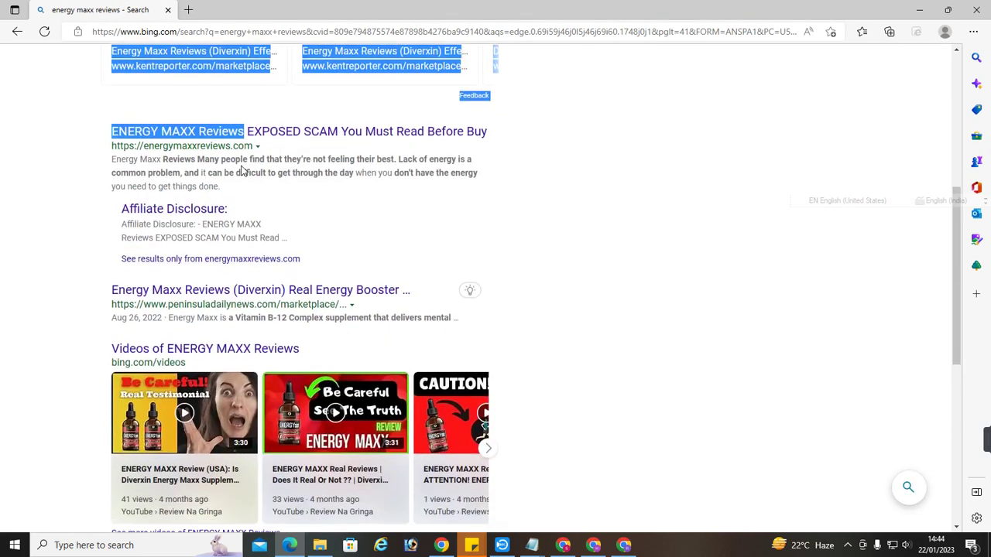
pyautogui.scroll(5, 356, 290)
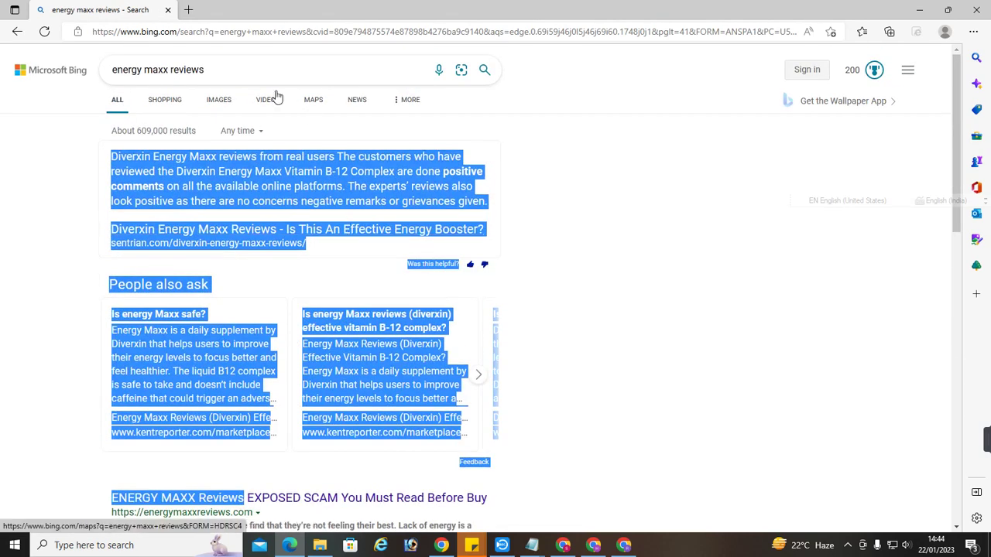
# Search Bing for 'real meta fast reviews', check the top result, then minimize Edge
pyautogui.click(232, 70)
pyautogui.hotkey('ctrl', 'a')
pyautogui.write('re')
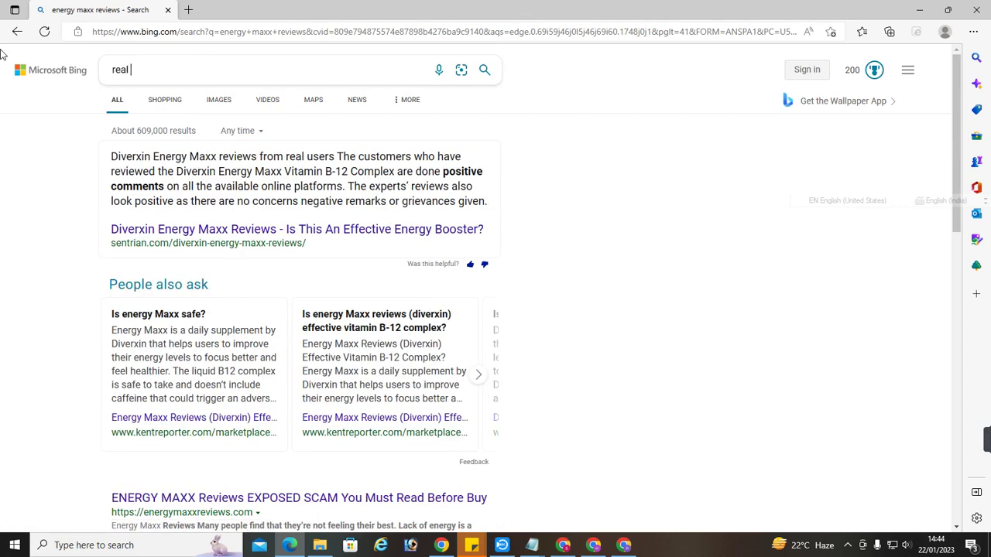
pyautogui.write('al meta fast reviews')
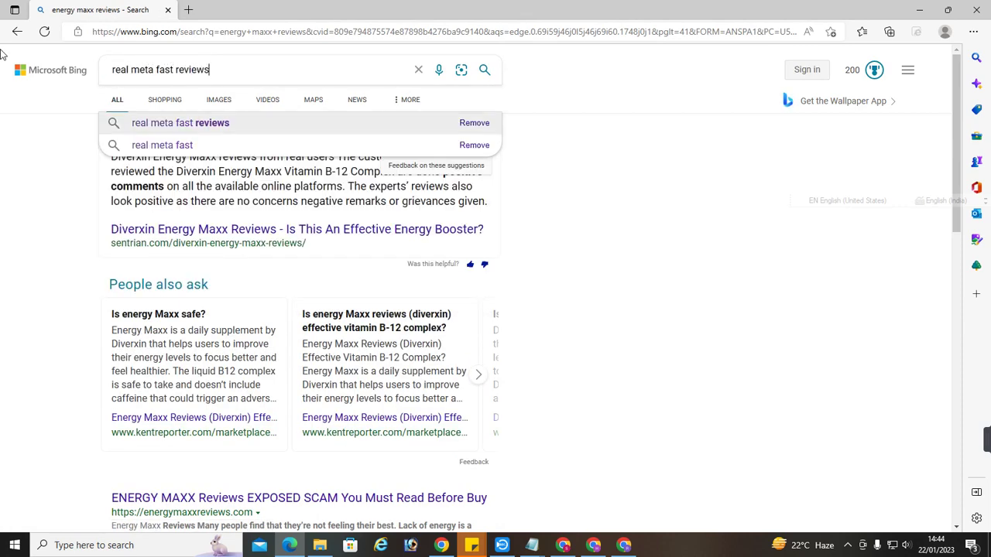
pyautogui.press('Return')
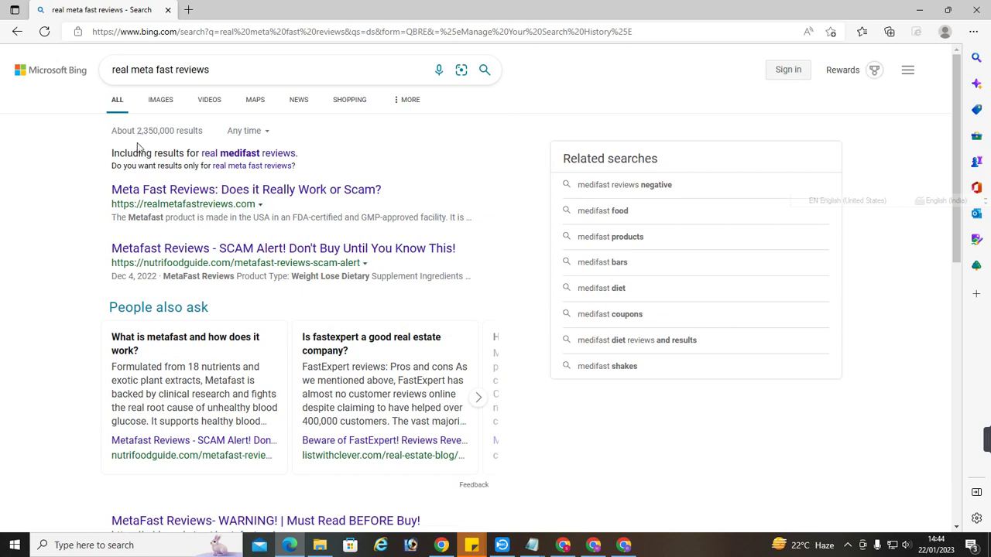
pyautogui.moveTo(76, 191); pyautogui.dragTo(389, 184)
pyautogui.click(434, 161)
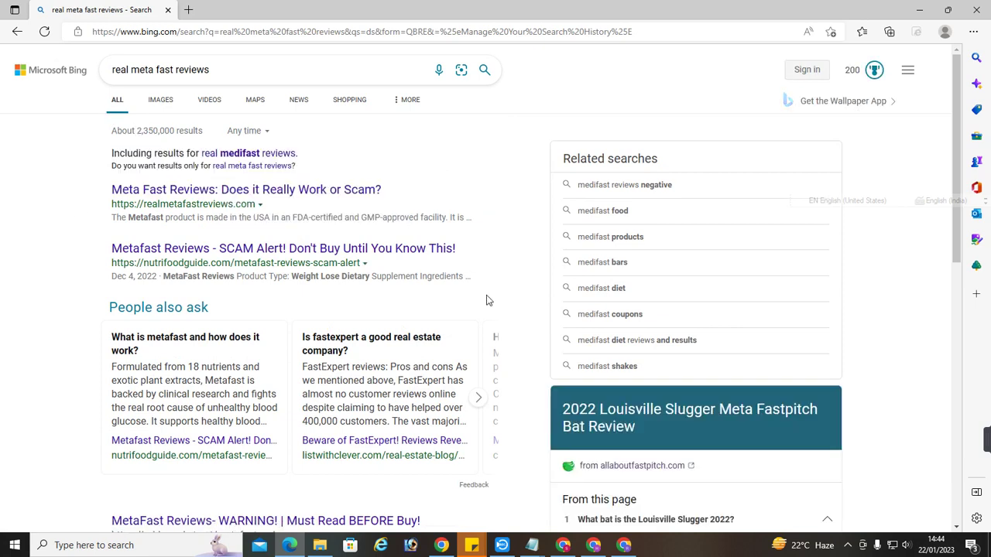
pyautogui.moveTo(593, 545)
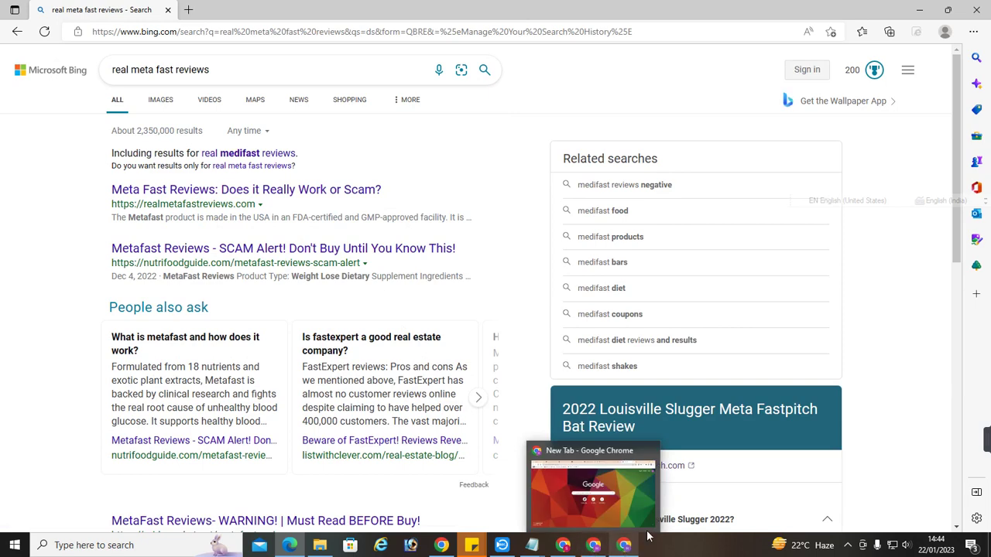
pyautogui.click(920, 16)
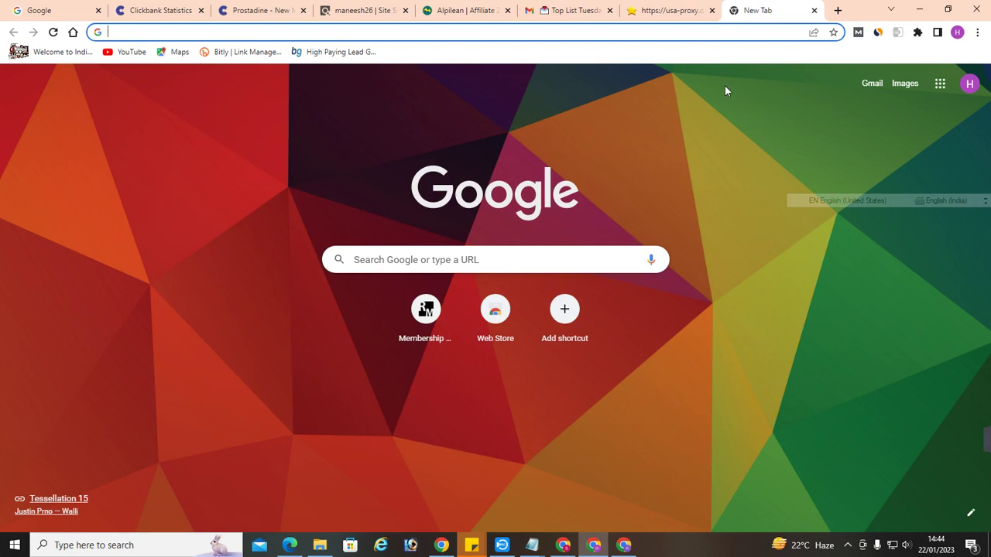
# Open a Chrome window for another profile and go to the Bing home page
pyautogui.click(957, 32)
pyautogui.scroll(-3, 867, 400)
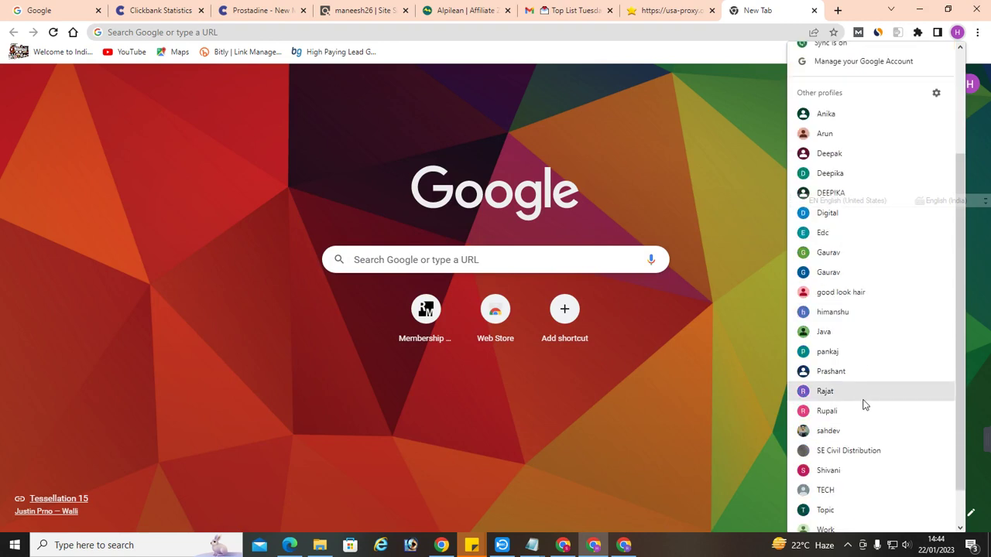
pyautogui.click(825, 510)
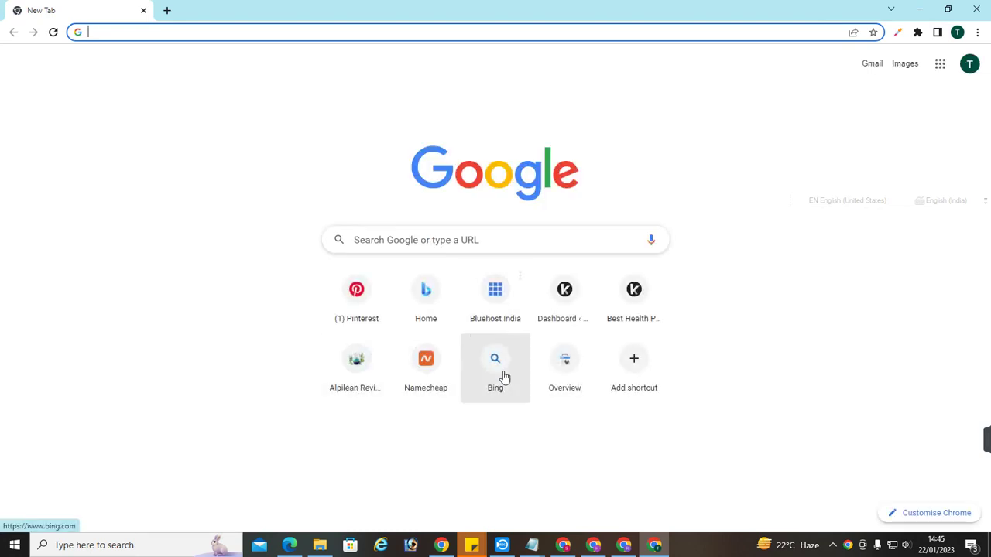
pyautogui.click(503, 377)
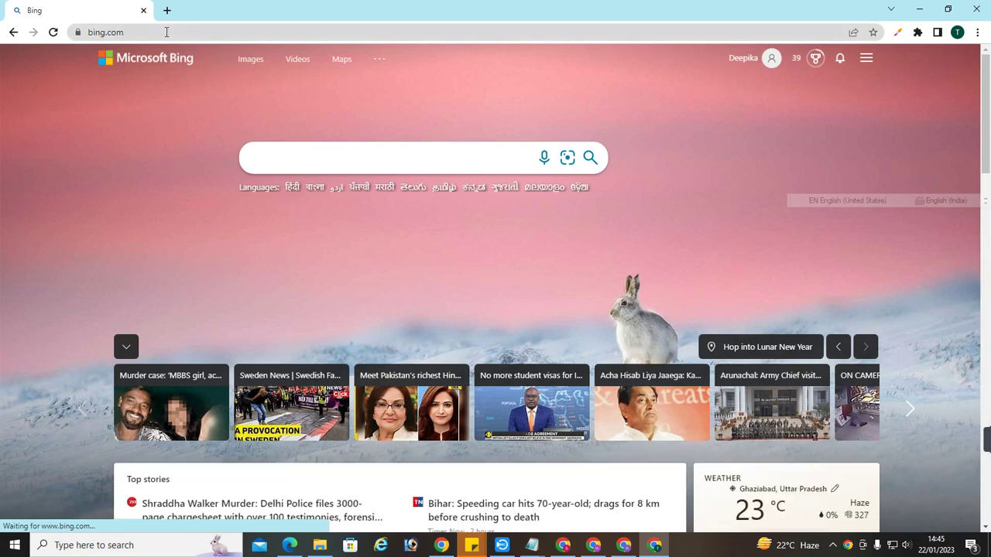
# Search Google for 'bing webmaster' from the address bar
pyautogui.click(166, 32)
pyautogui.write('bing web')
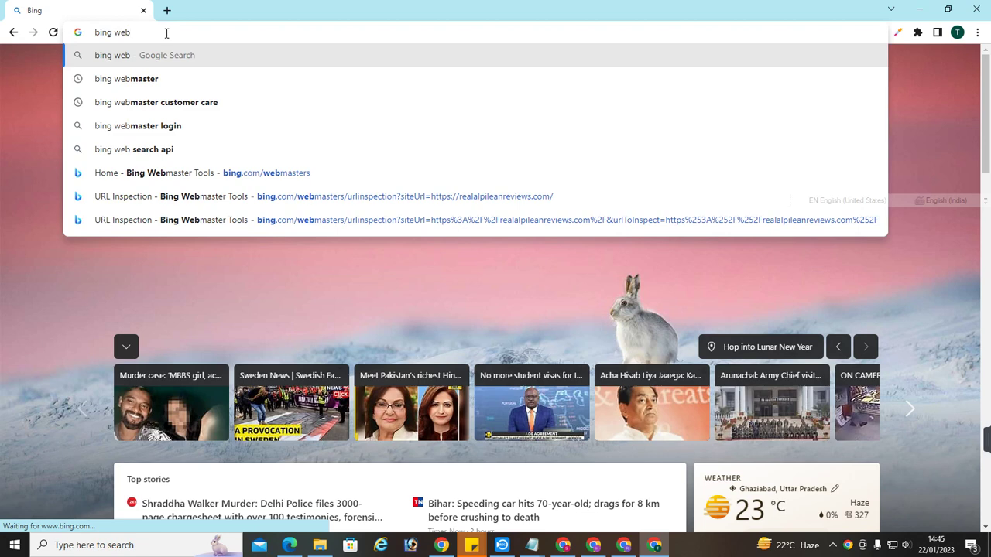
pyautogui.press('Down')
pyautogui.press('Return')
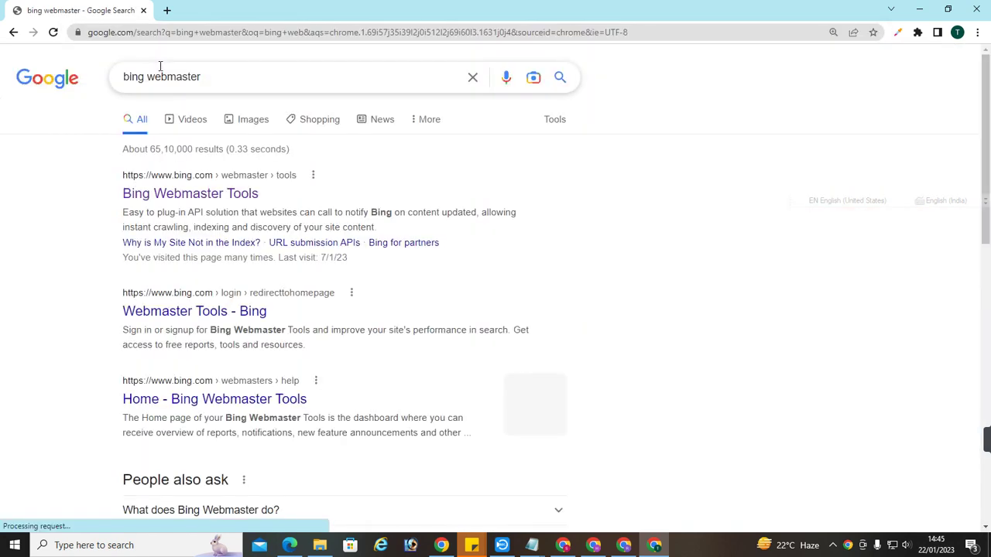
# Open Bing Webmaster Tools and strip 'tools/contentremoval' from the URL to reach realalpileanreviews.com's Home dashboard
pyautogui.click(189, 195)
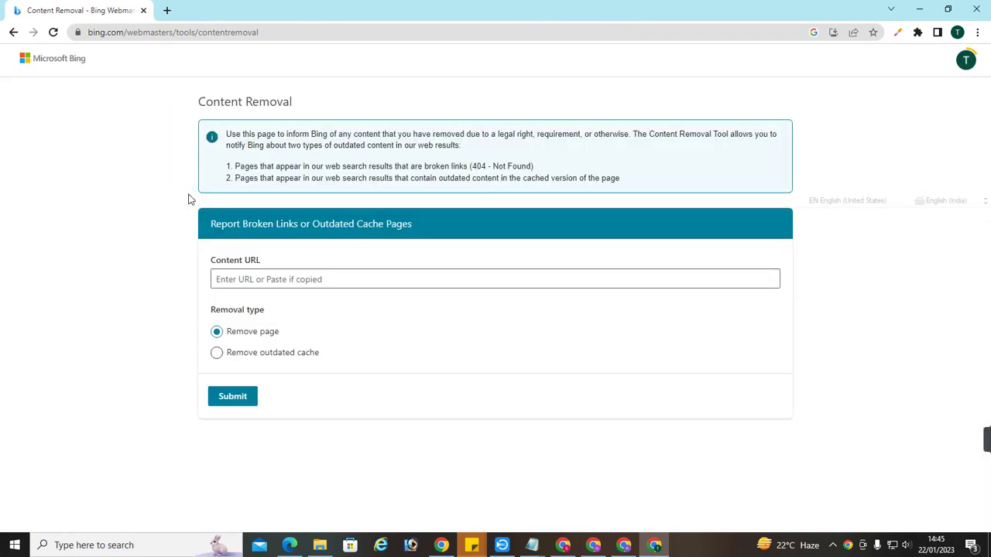
pyautogui.moveTo(174, 36); pyautogui.dragTo(369, 36)
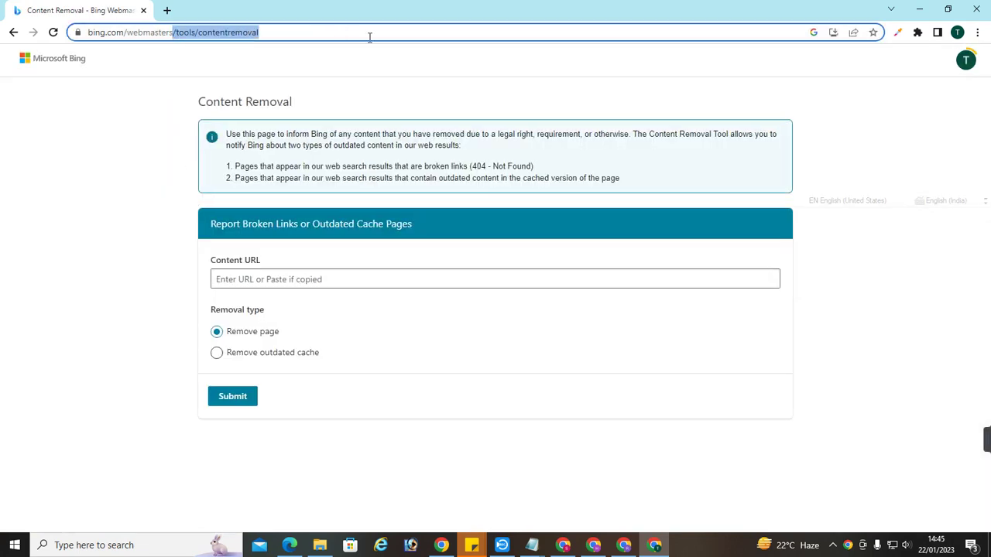
pyautogui.press('BackSpace')
pyautogui.press('Return')
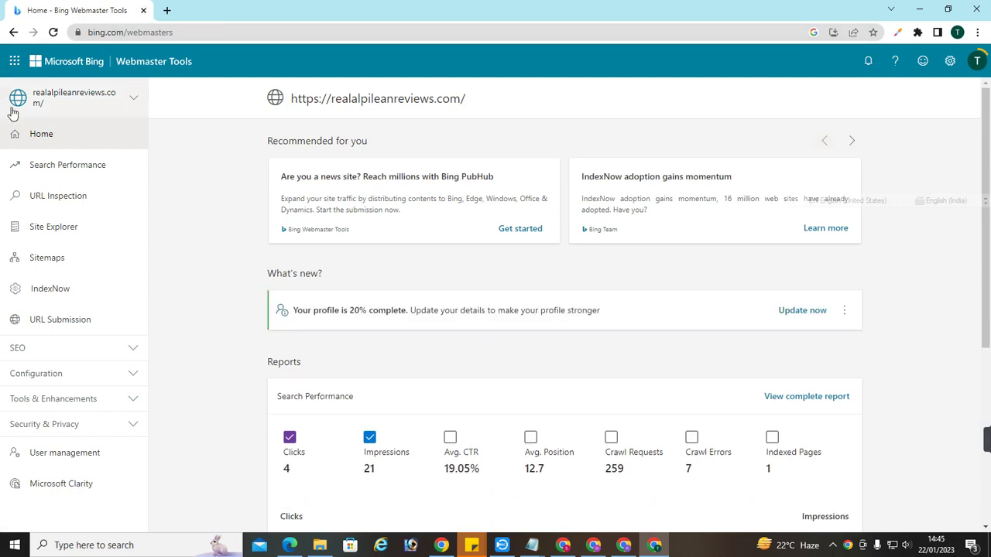
pyautogui.moveTo(334, 98); pyautogui.dragTo(459, 98)
pyautogui.scroll(-2, 407, 302)
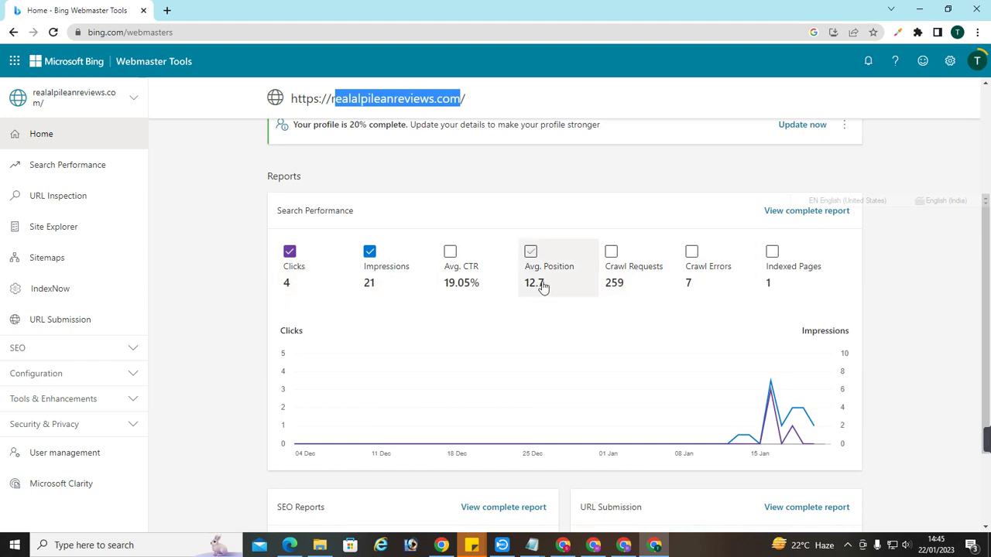
# Switch the dashboard to realmetafastreviews.com, then ignitedropsreview.com/ignite, to check their stats
pyautogui.click(133, 104)
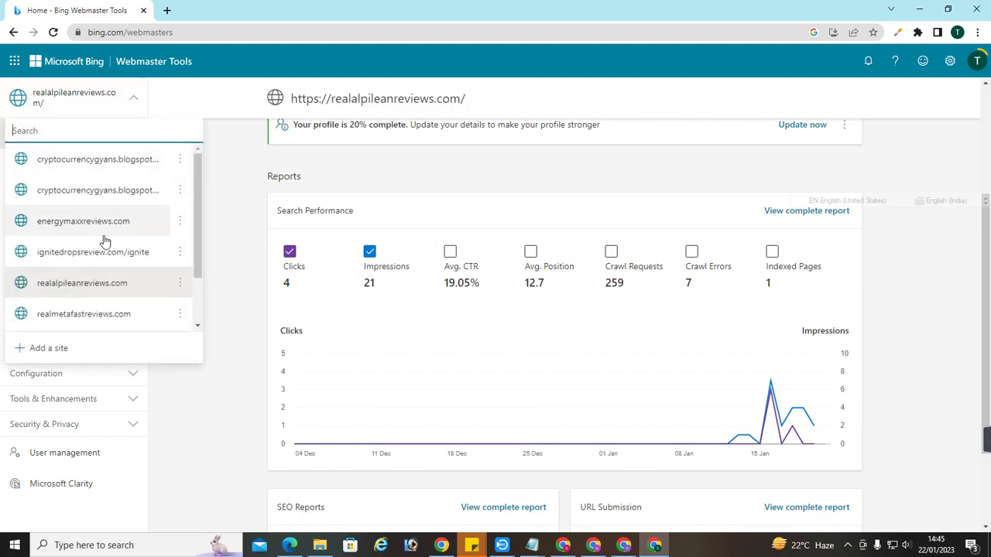
pyautogui.click(91, 322)
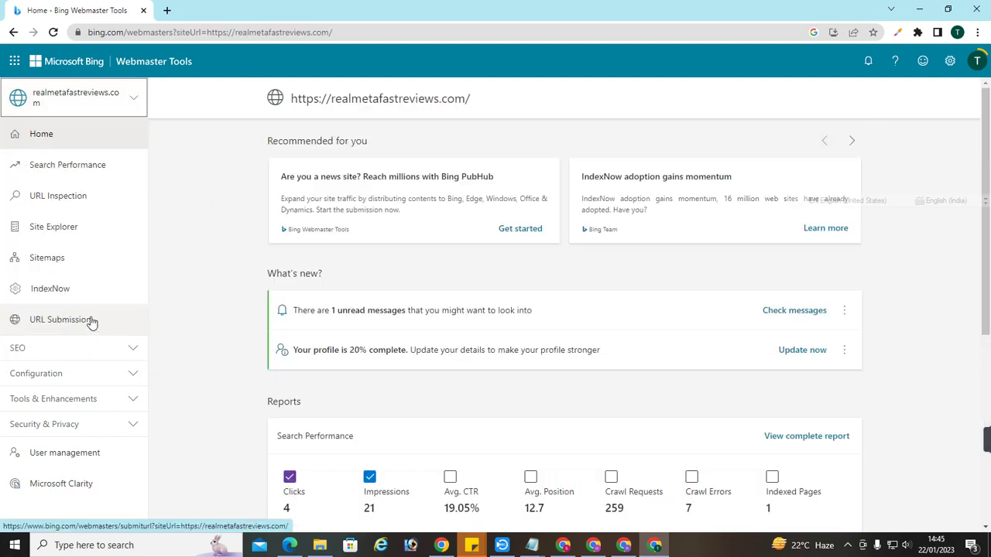
pyautogui.scroll(-3, 305, 261)
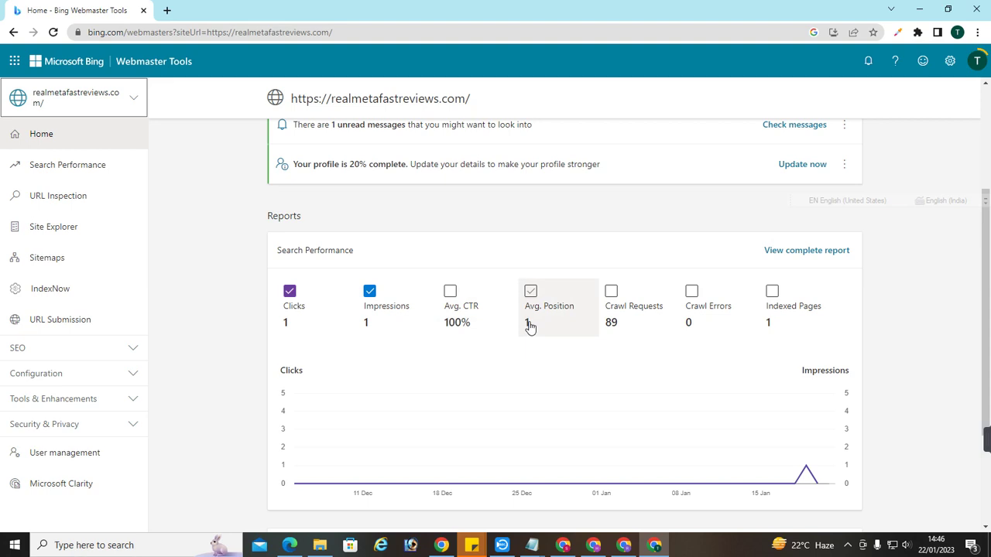
pyautogui.click(134, 98)
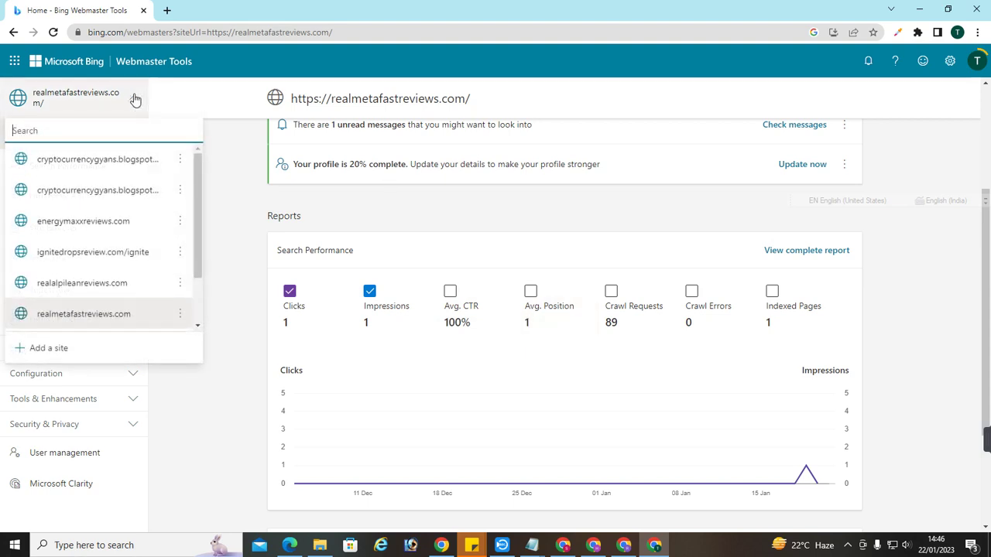
pyautogui.click(109, 255)
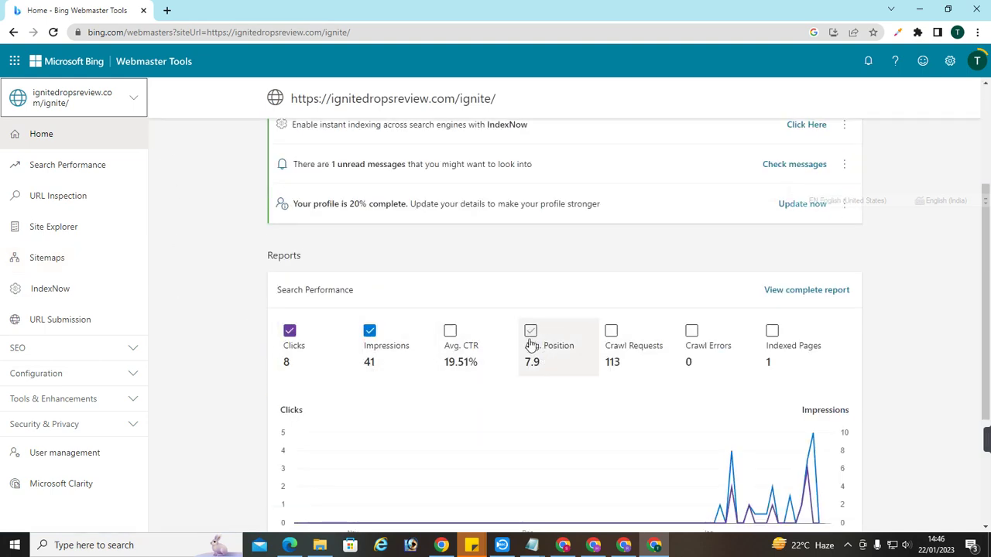
# View energymaxxreviews.com's stats (6 clicks, 55 impressions), then close the Webmaster Tools window
pyautogui.click(134, 98)
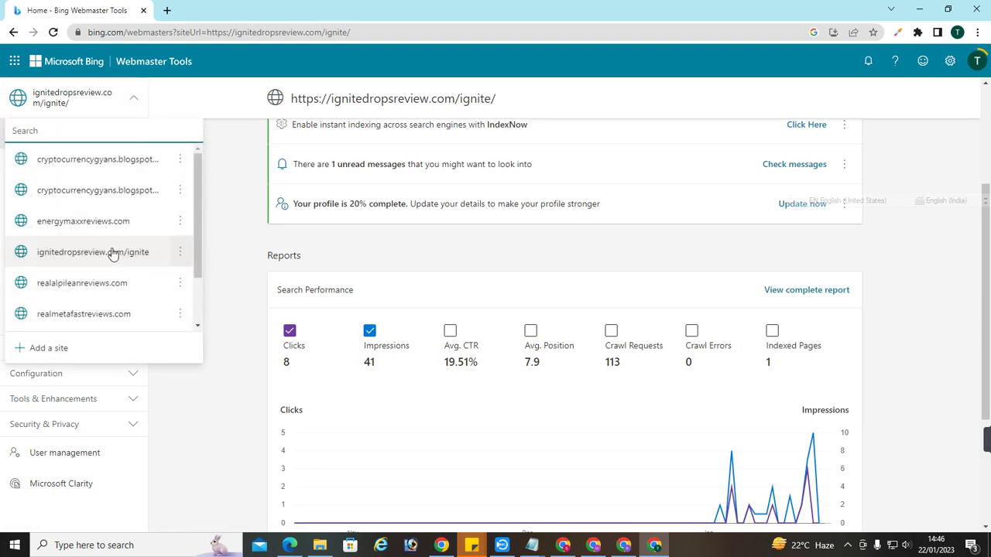
pyautogui.click(106, 225)
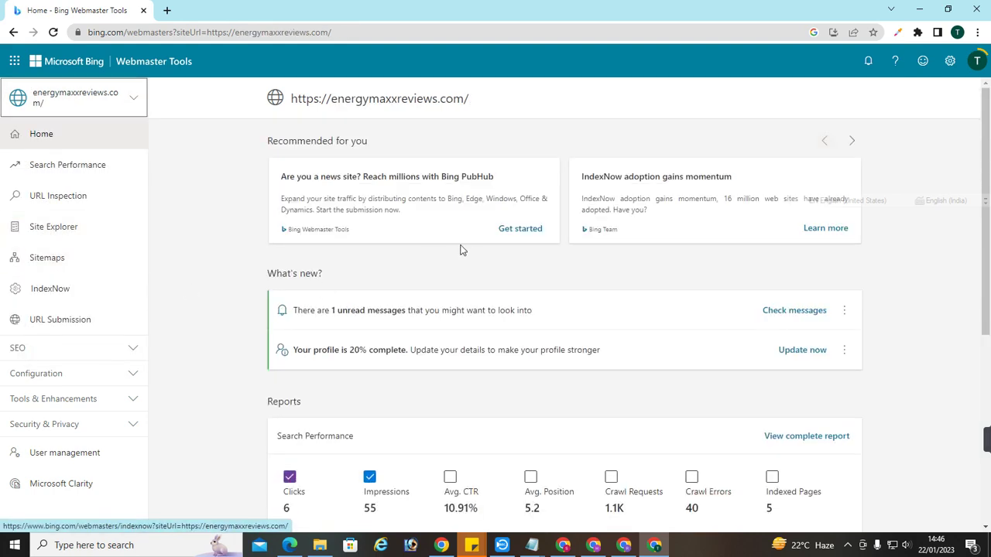
pyautogui.scroll(-2, 460, 312)
pyautogui.scroll(-1, 564, 347)
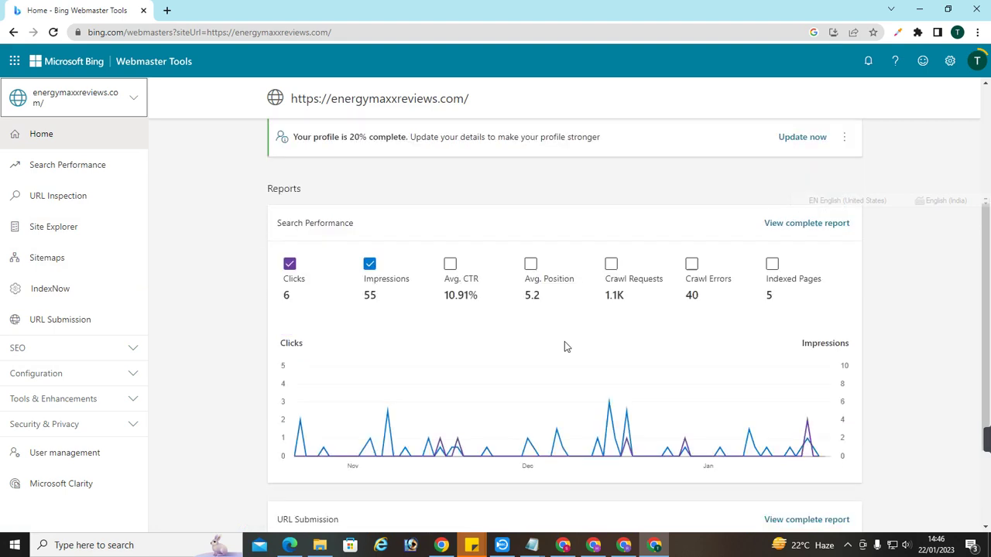
pyautogui.scroll(-1, 564, 347)
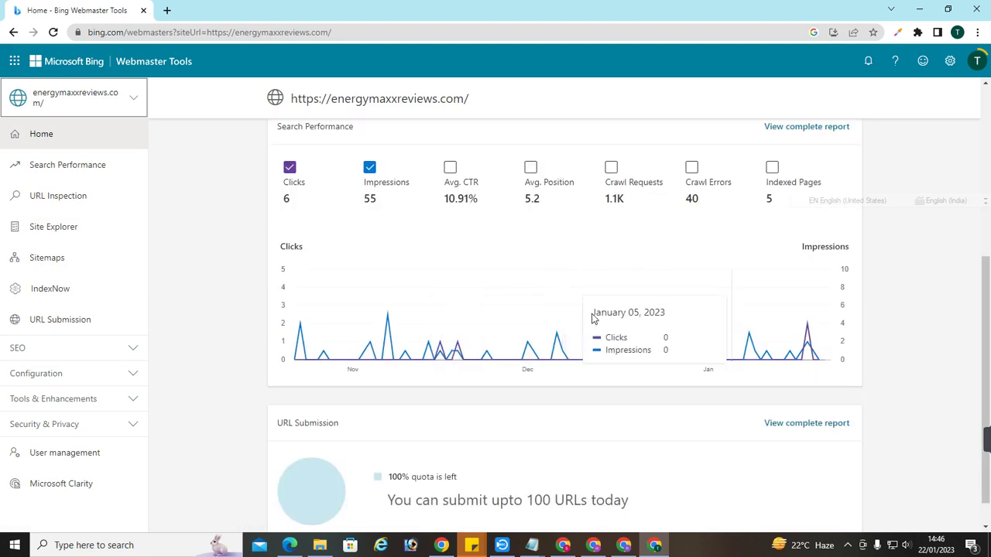
pyautogui.click(143, 10)
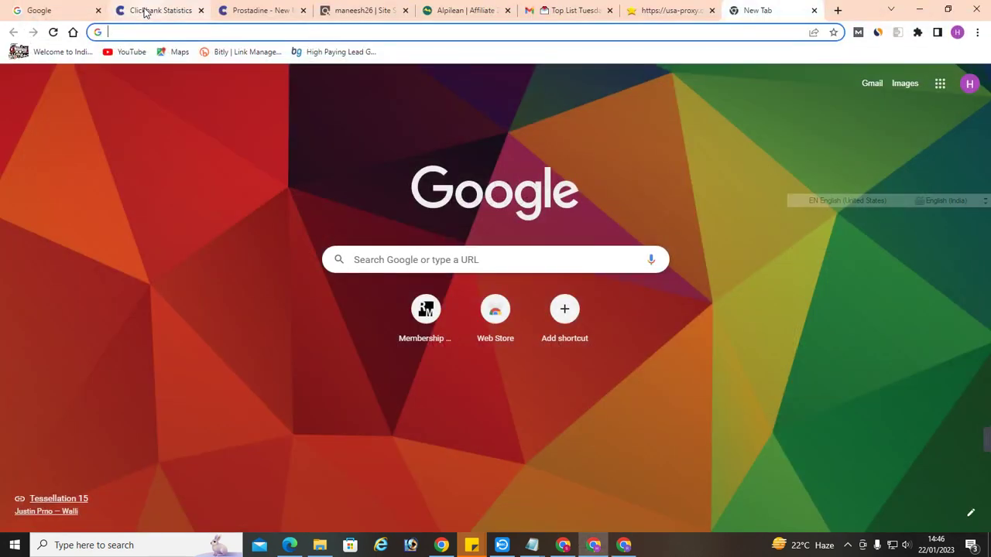